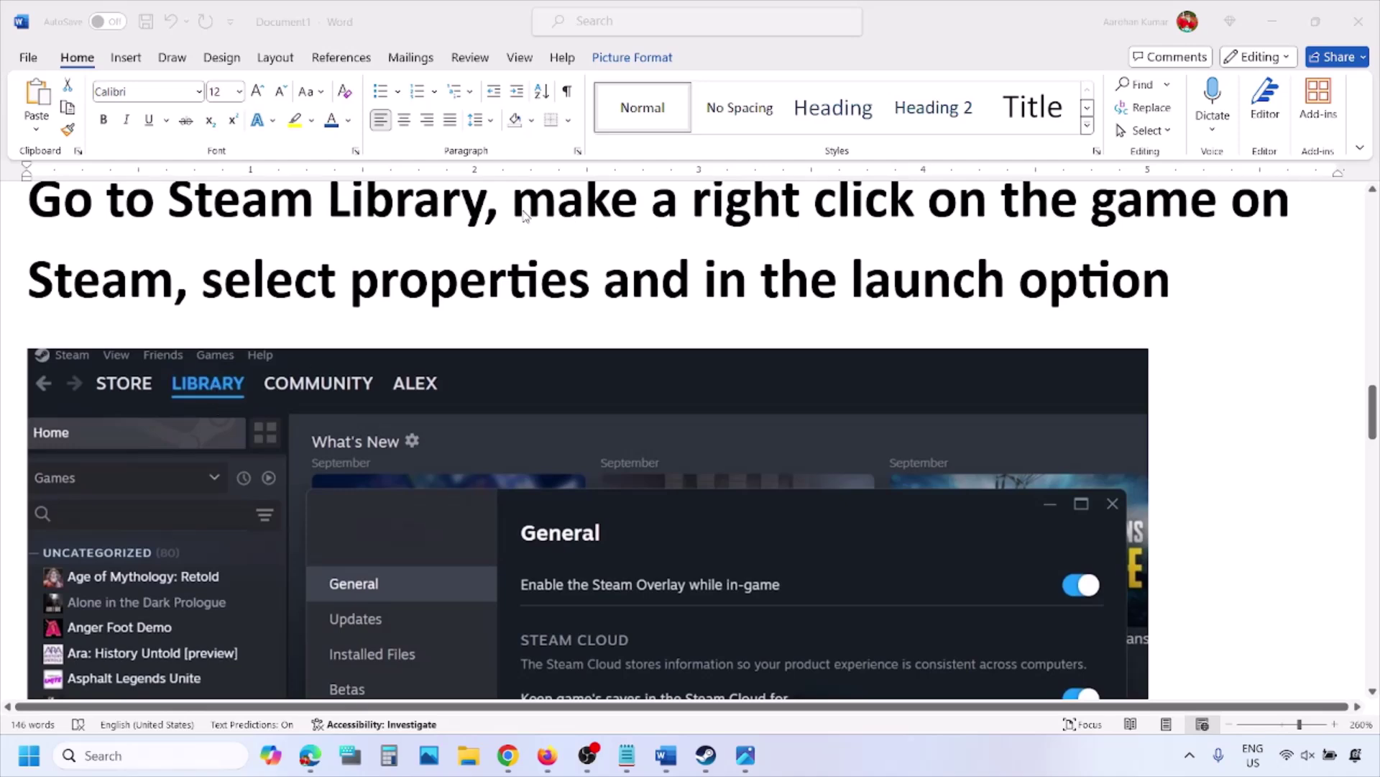
Read through the Word instructions and pictures on entering launch options in the game's Steam properties.
left_click_drag(519, 207, 1231, 208)
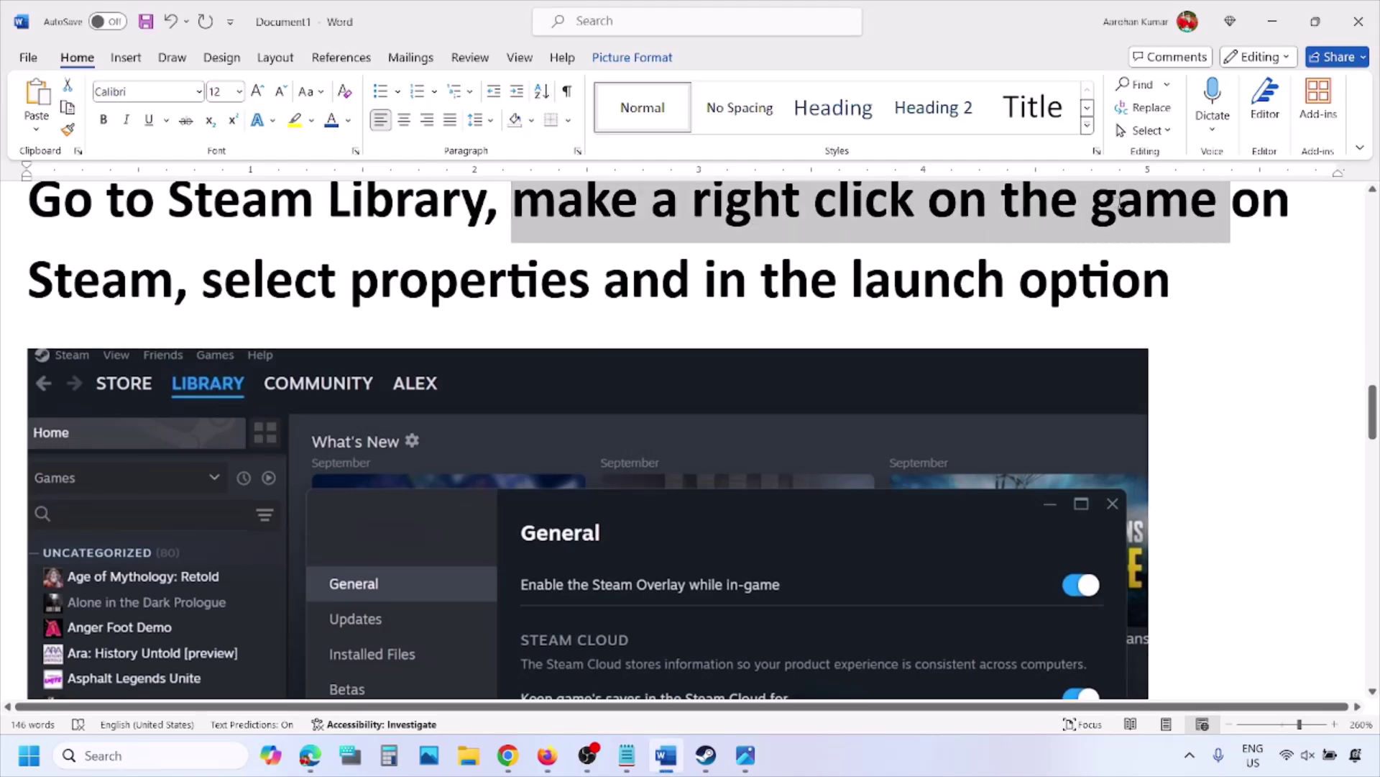
left_click_drag(201, 282, 597, 286)
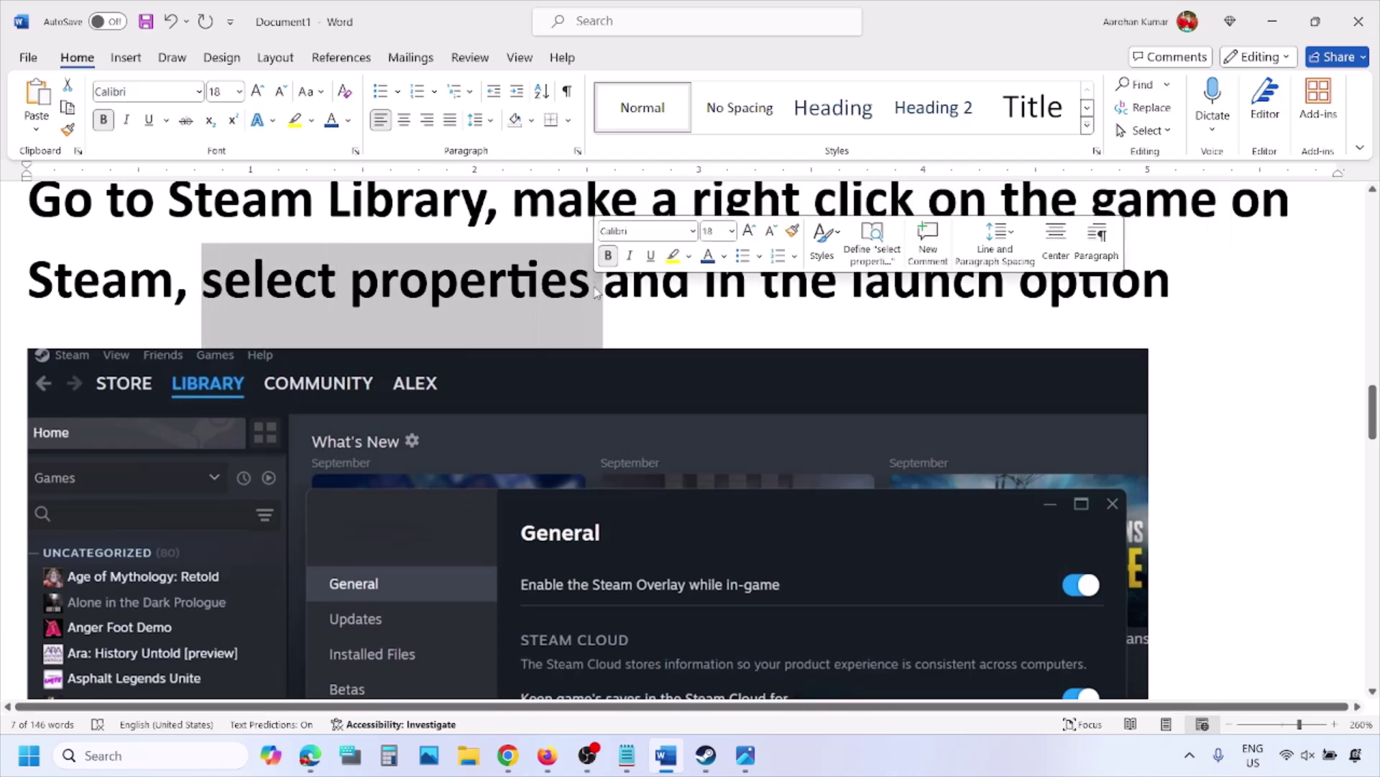
scroll(591, 286, "down", 5)
right_click(594, 244)
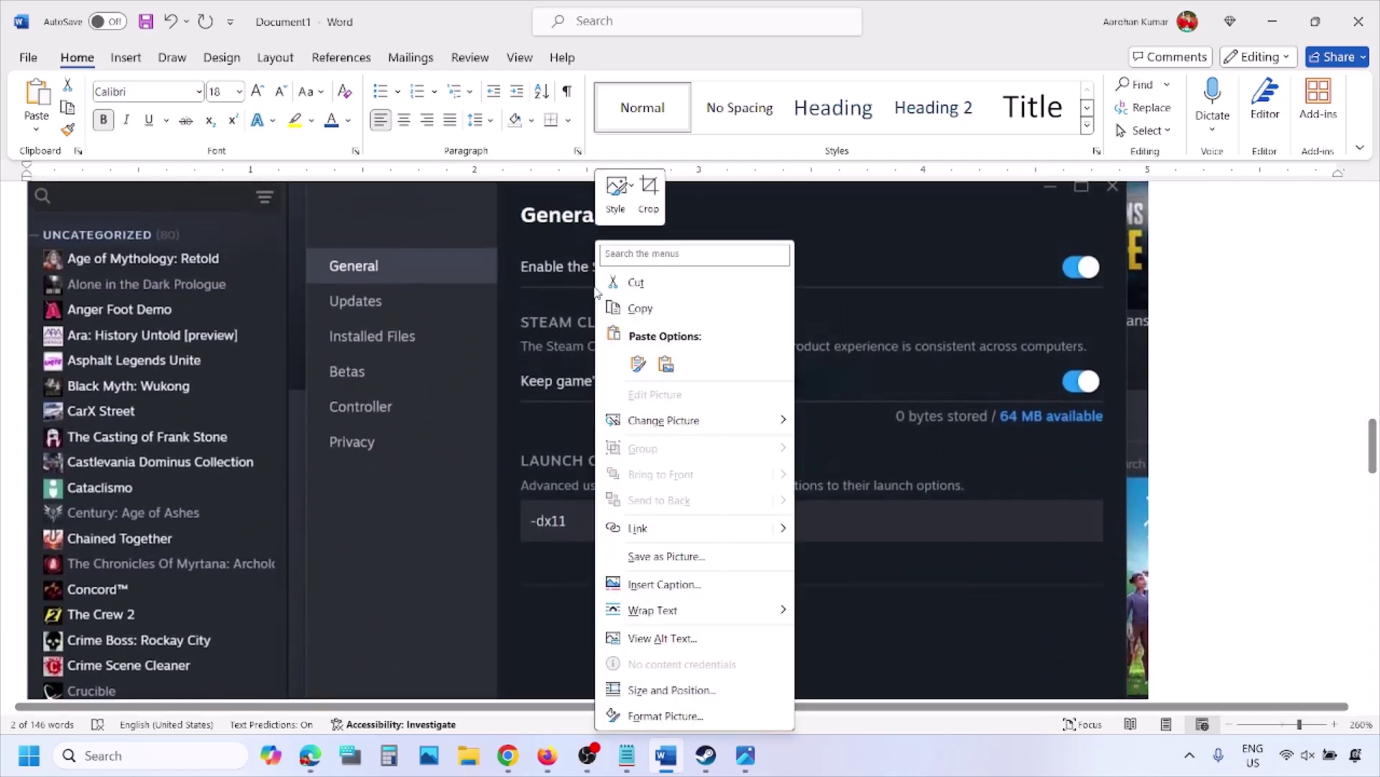
left_click(538, 521)
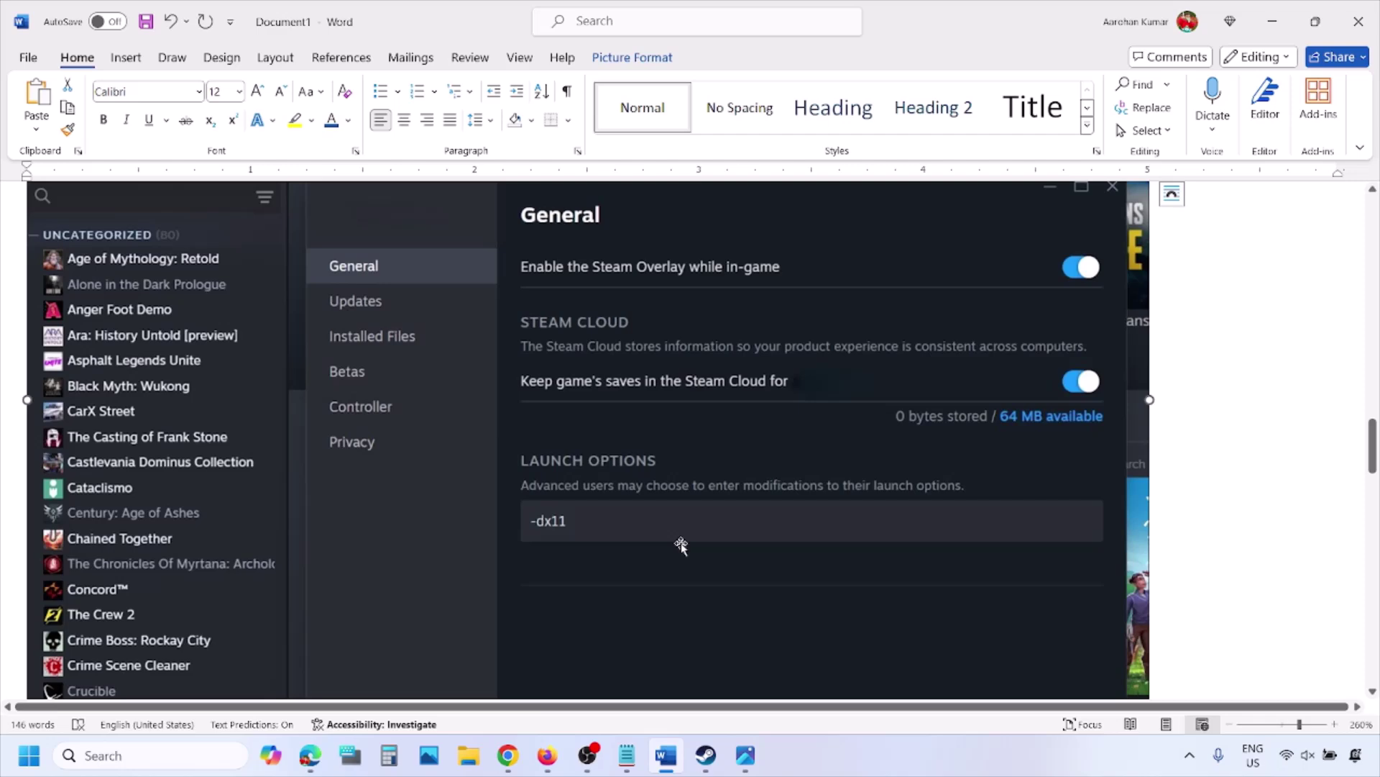
scroll(681, 545, "down", 6)
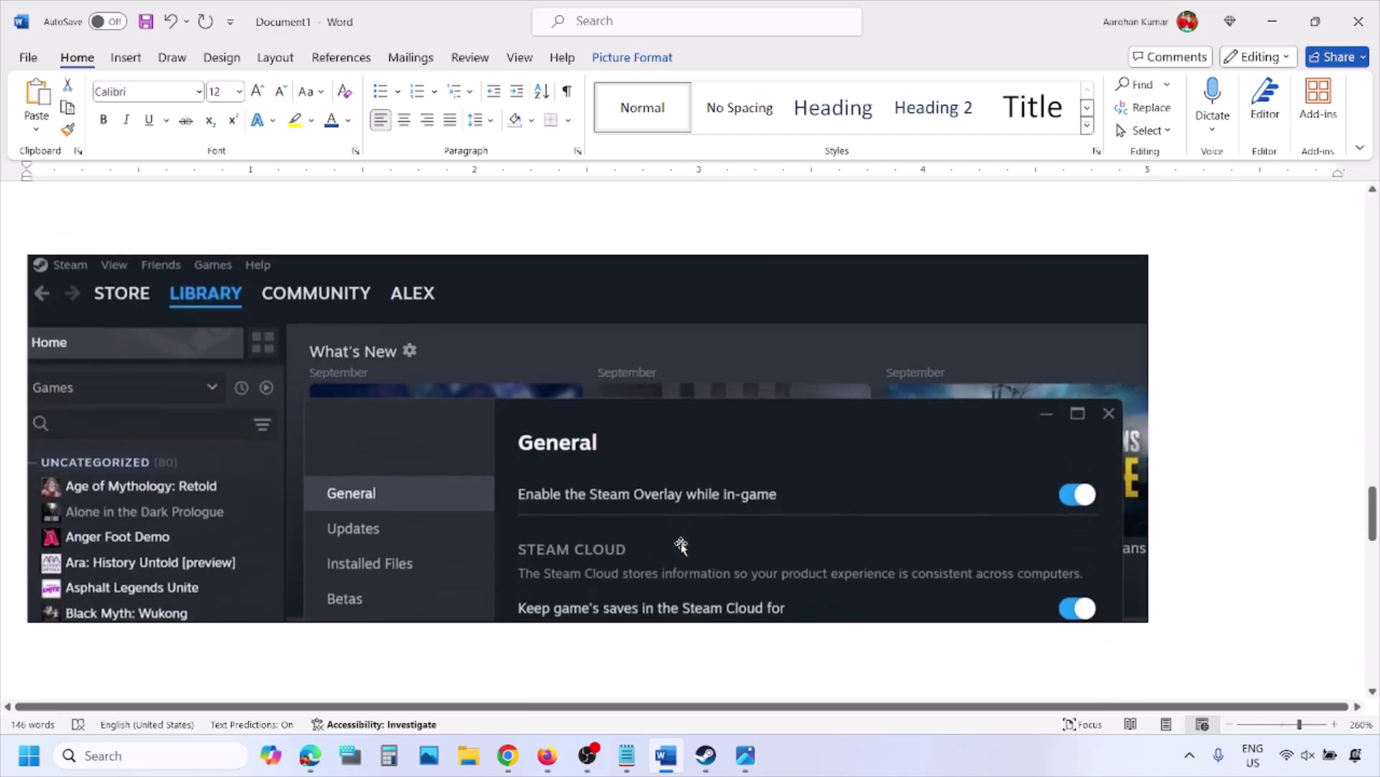
scroll(680, 545, "down", 5)
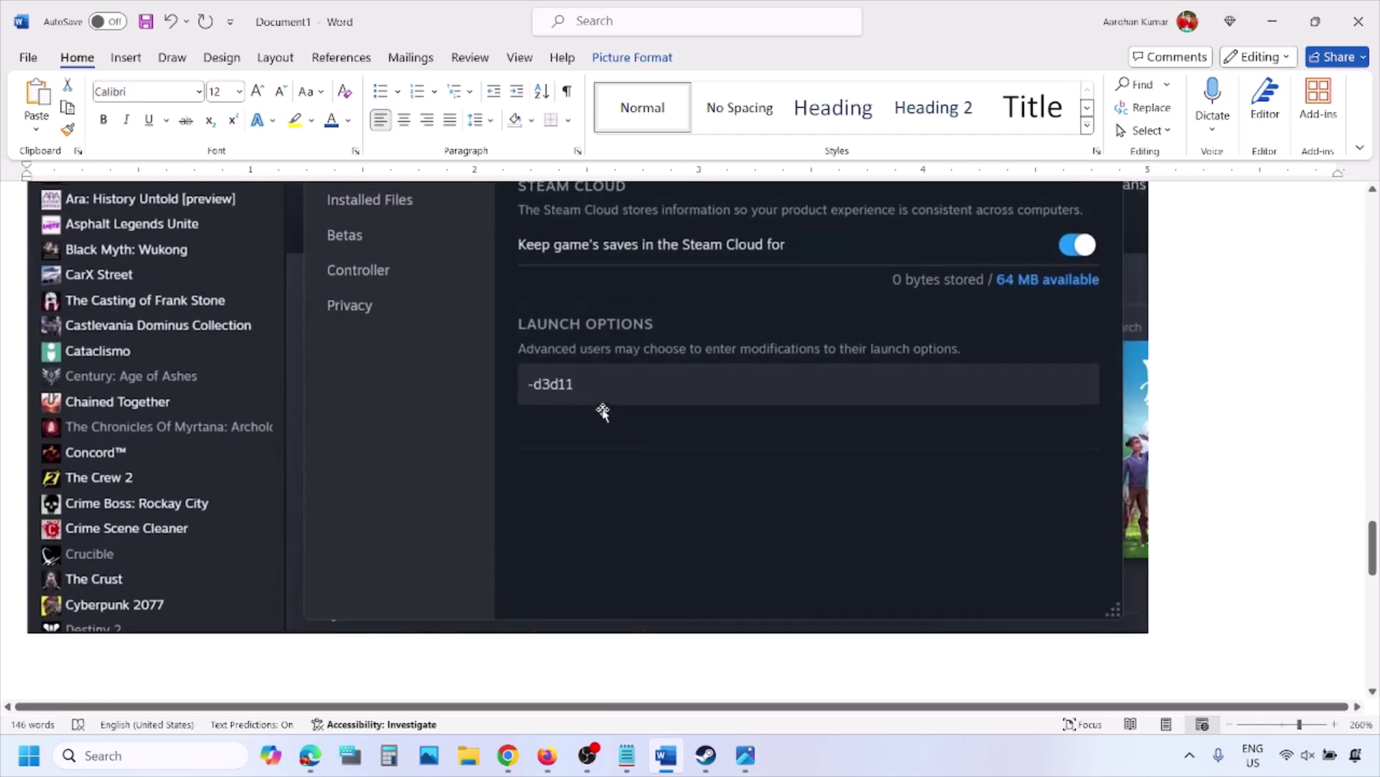
scroll(576, 425, "up", 1)
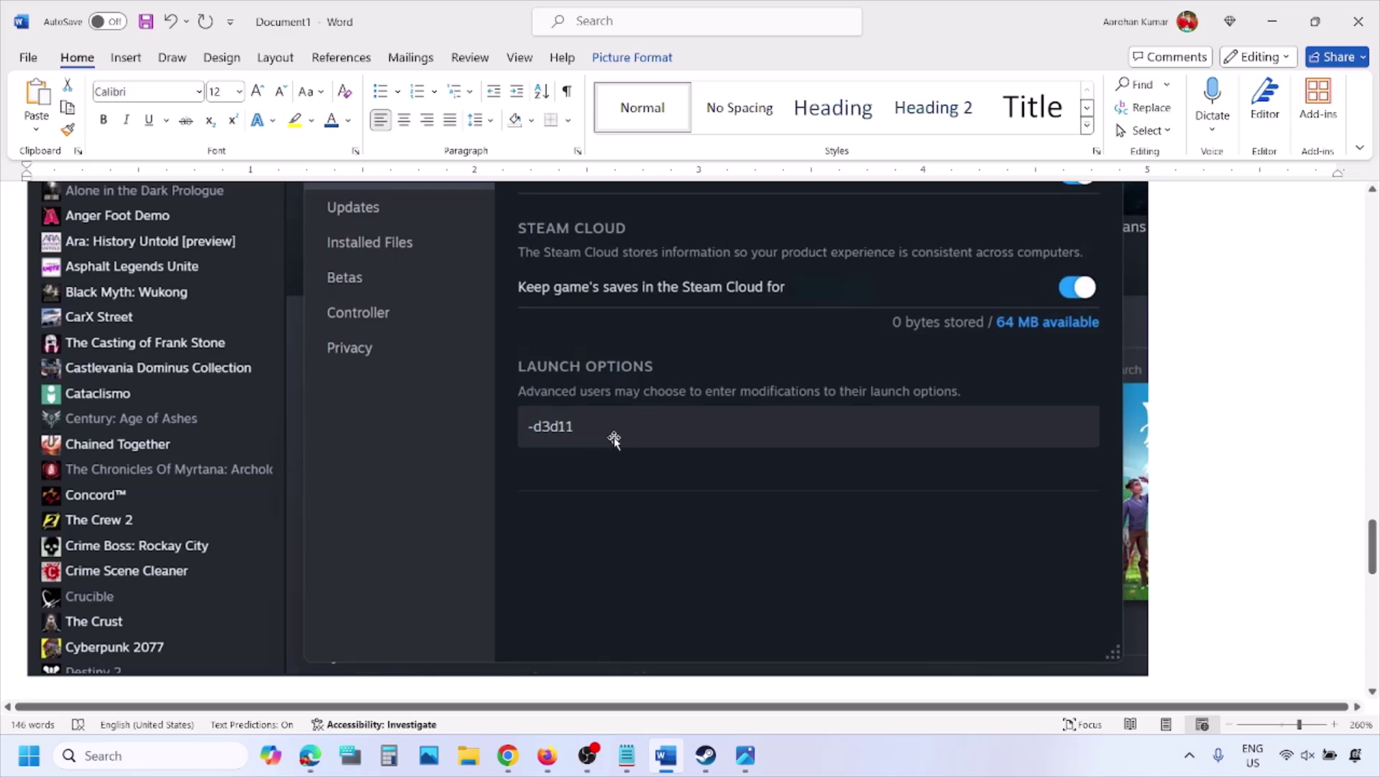
scroll(619, 439, "down", 14)
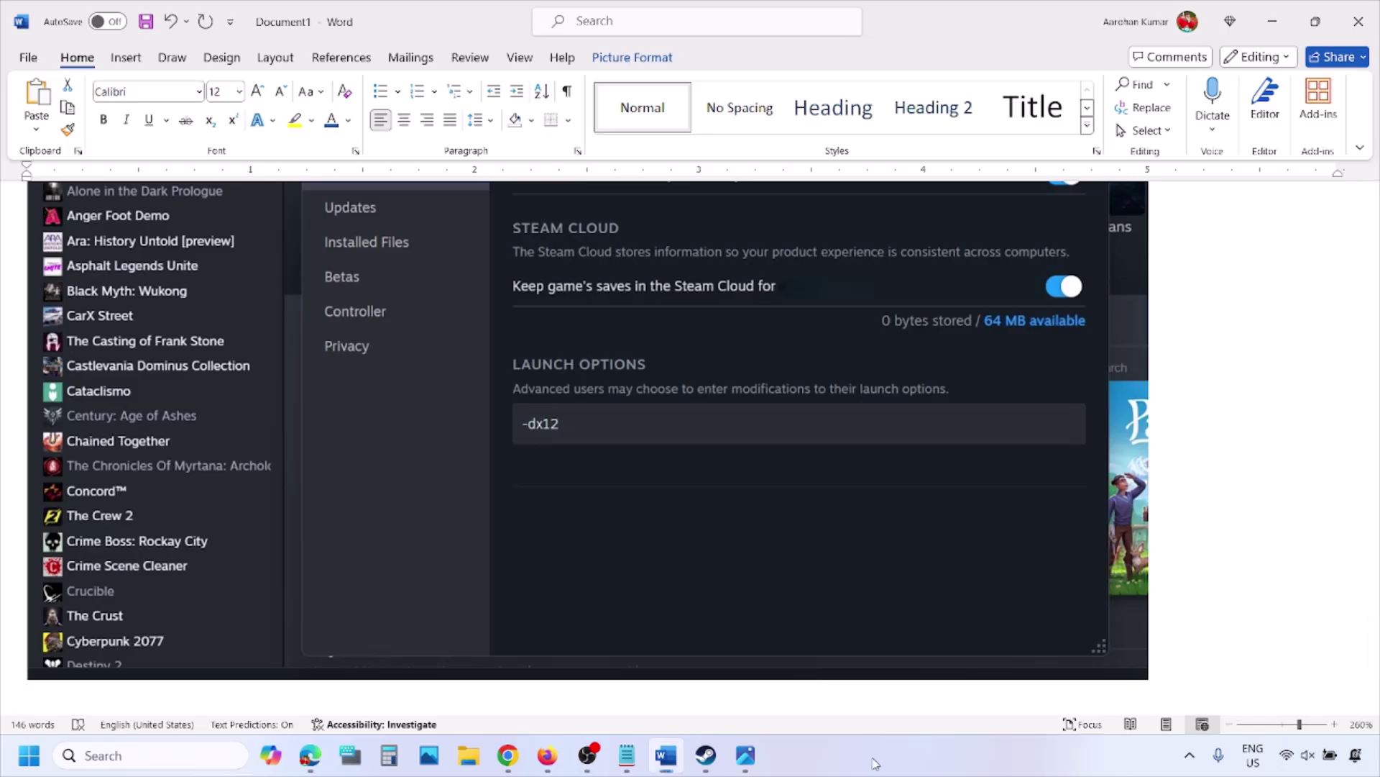
Switch to the Steam library and show the Restart option among the Windows power options.
key("alt+Tab")
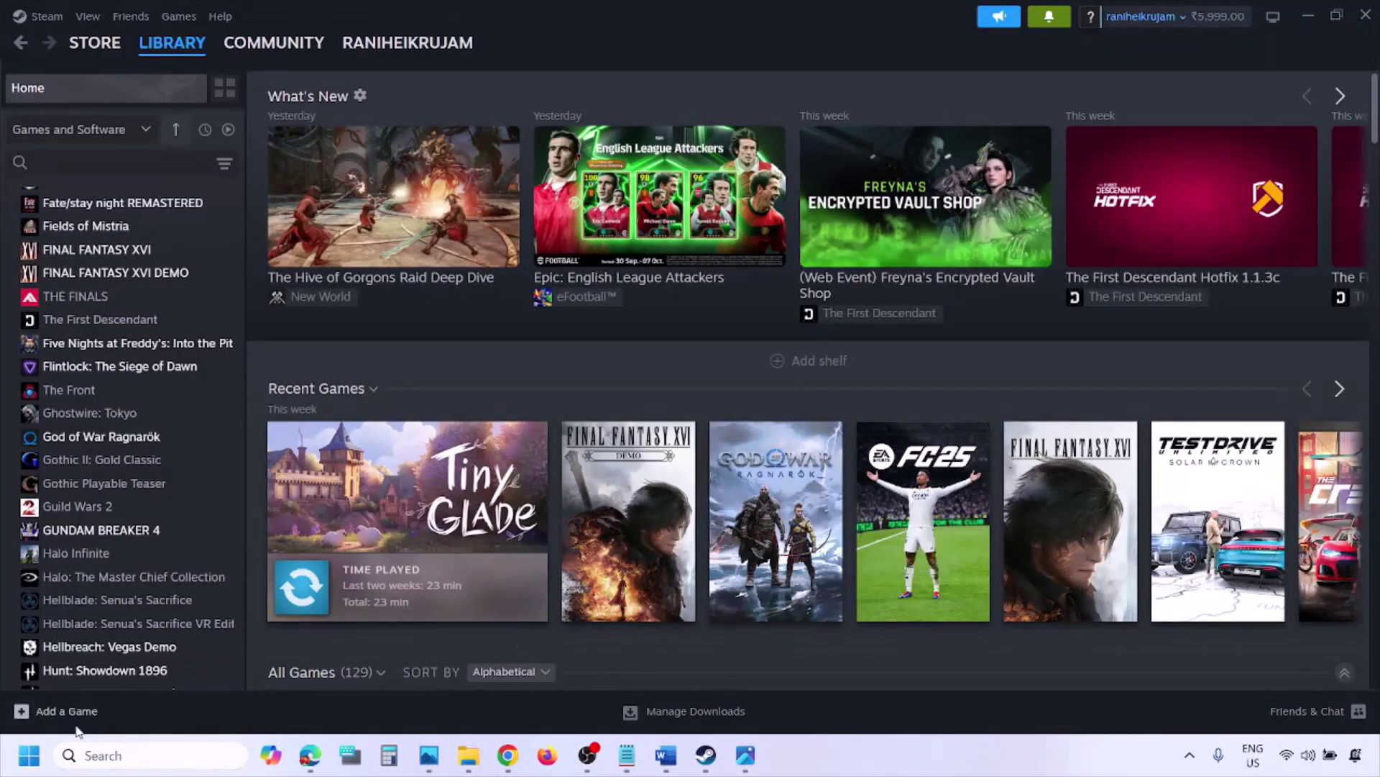
left_click(29, 755)
left_click(522, 692)
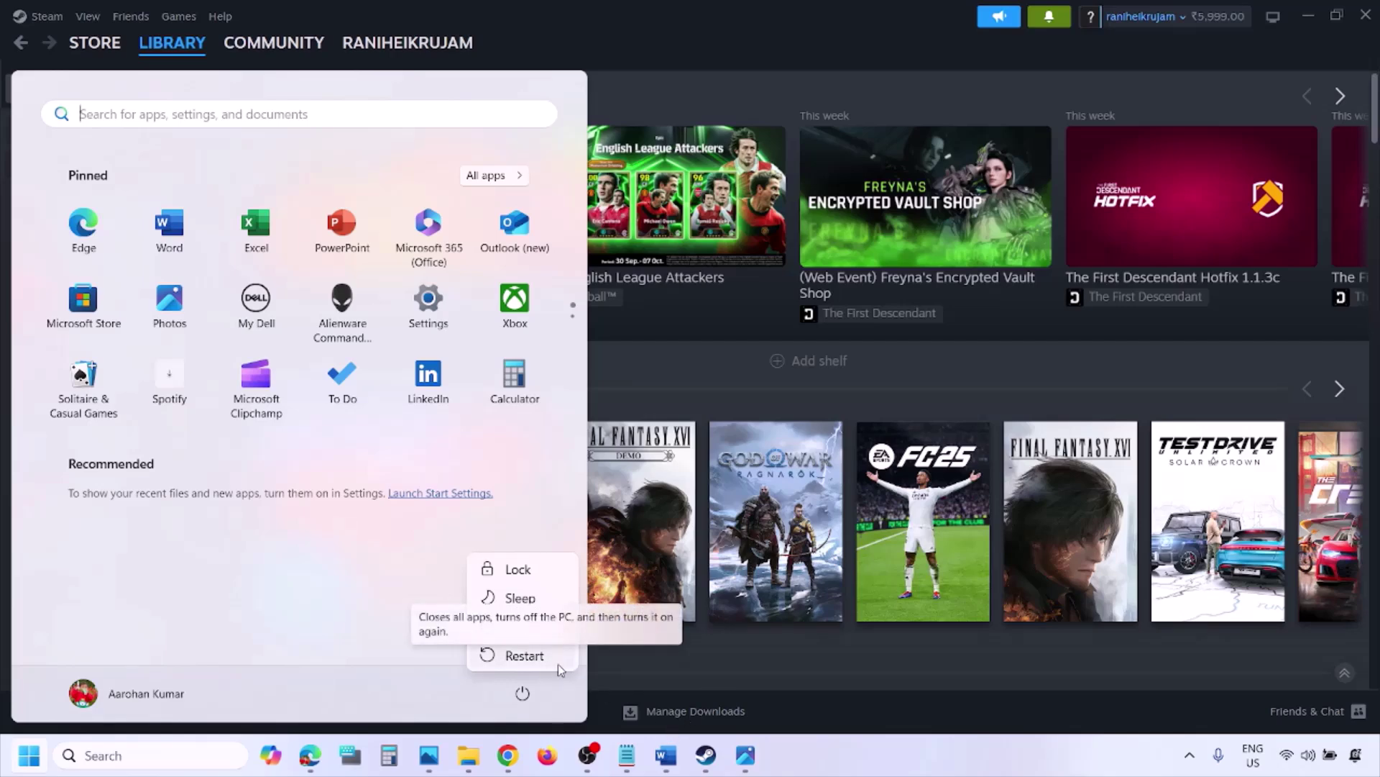
Switch to the Word troubleshooting document and highlight the Step 2 instruction on running the game as an administrator.
left_click(669, 764)
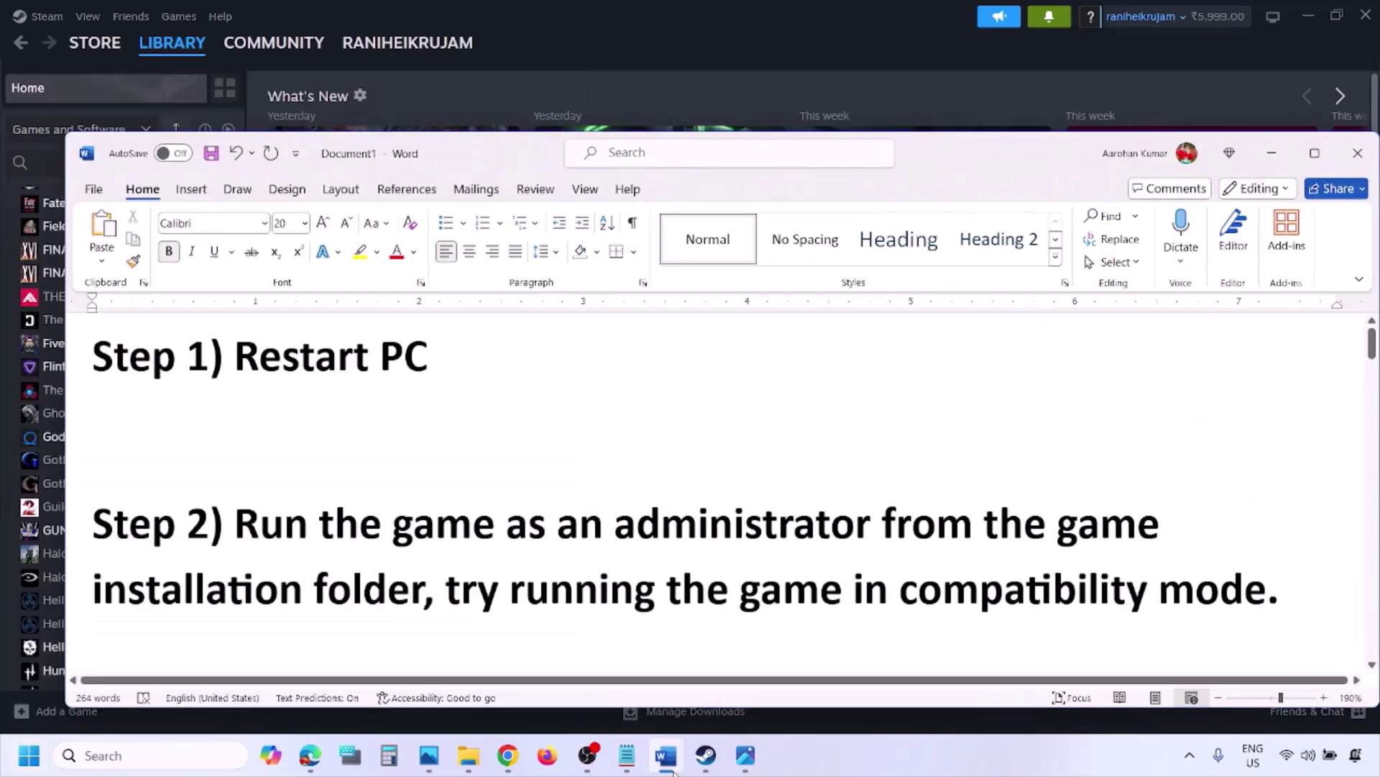
left_click_drag(240, 521, 388, 575)
left_click(874, 758)
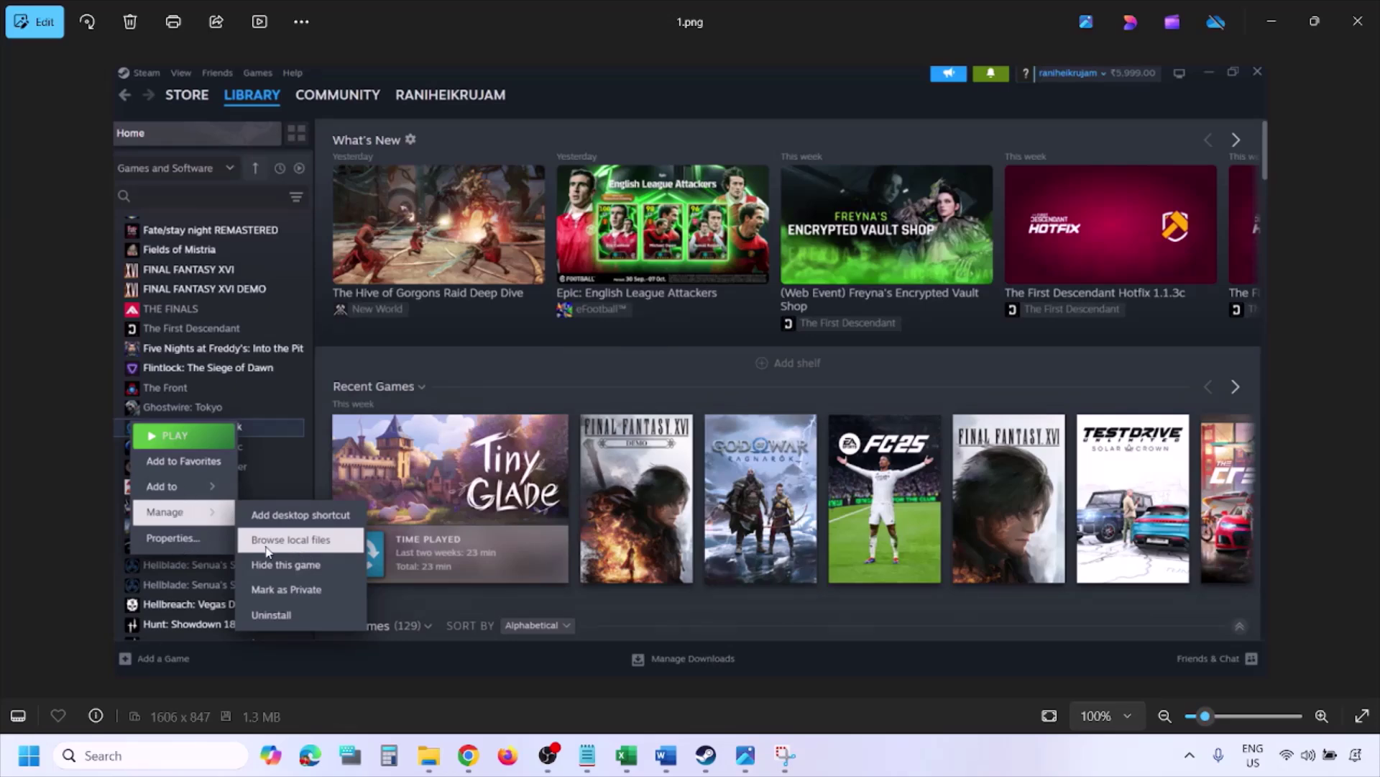
Examine the Browse local files command in 1.png and the Properties entry of the file's context menu in 2.png.
scroll(326, 538, "up", 2)
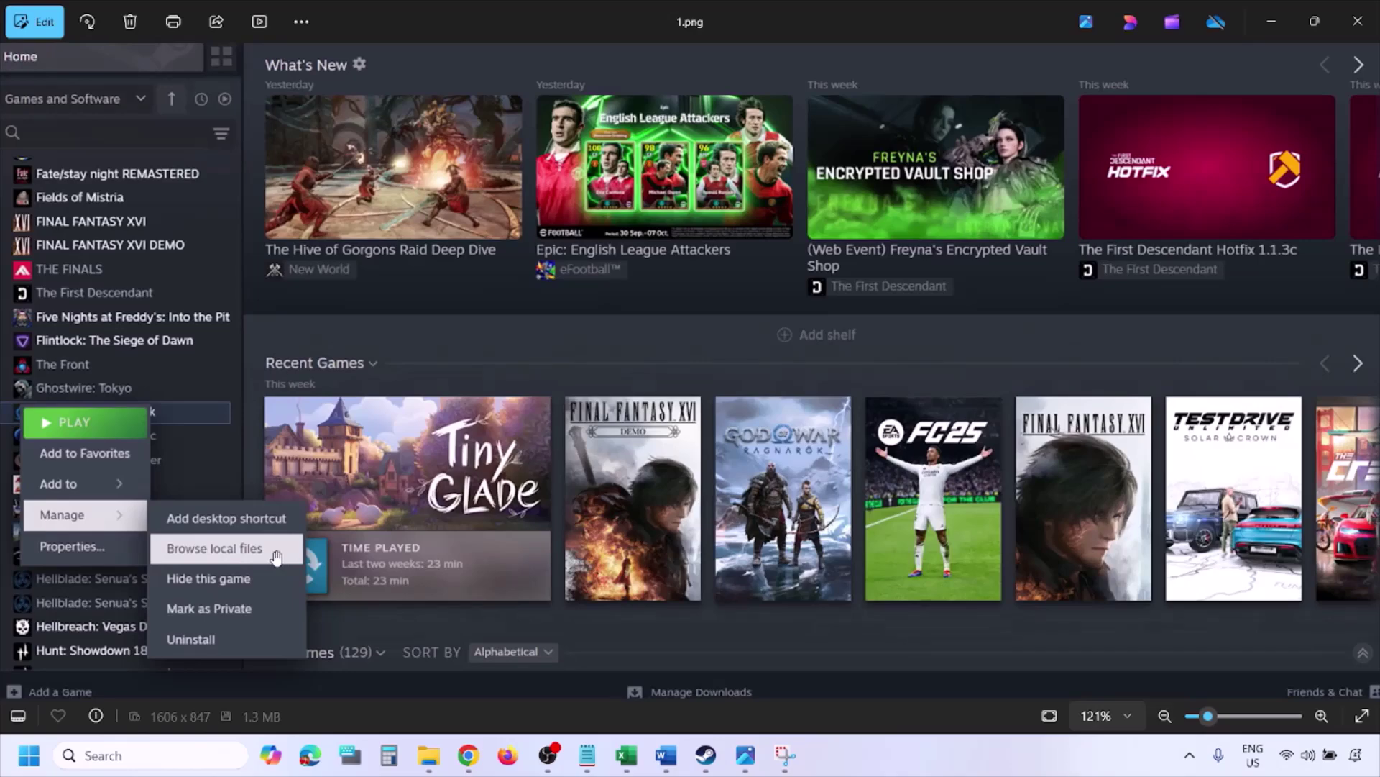
scroll(276, 557, "down", 2)
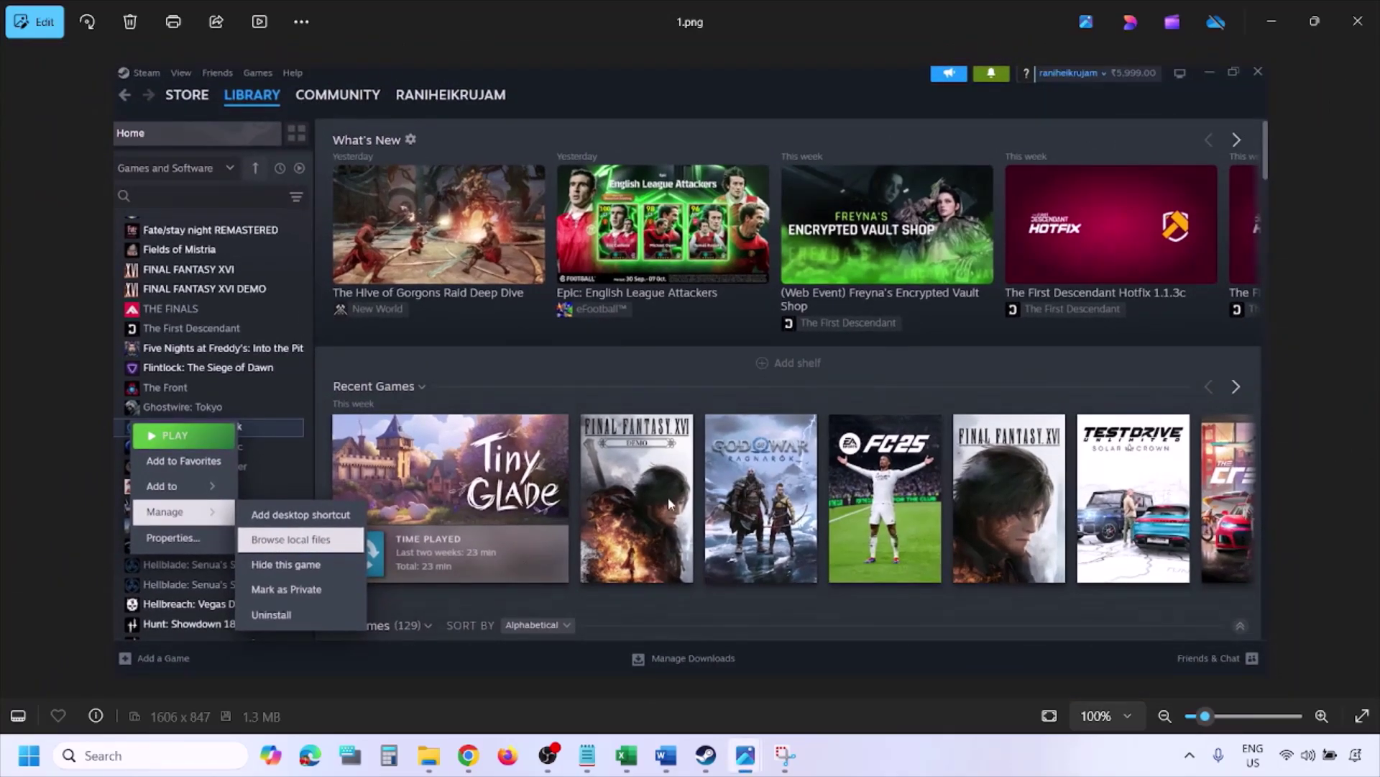
key("Right")
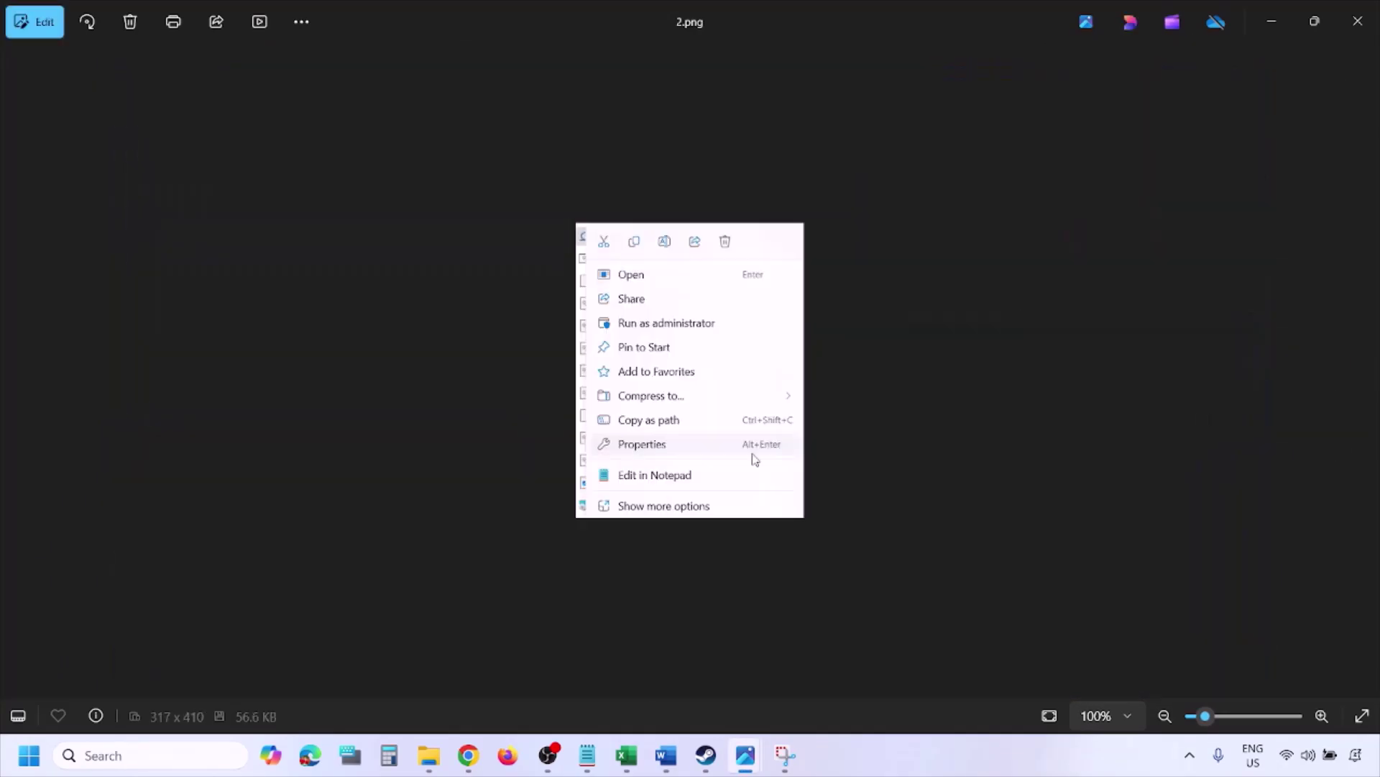
scroll(681, 435, "up", 5)
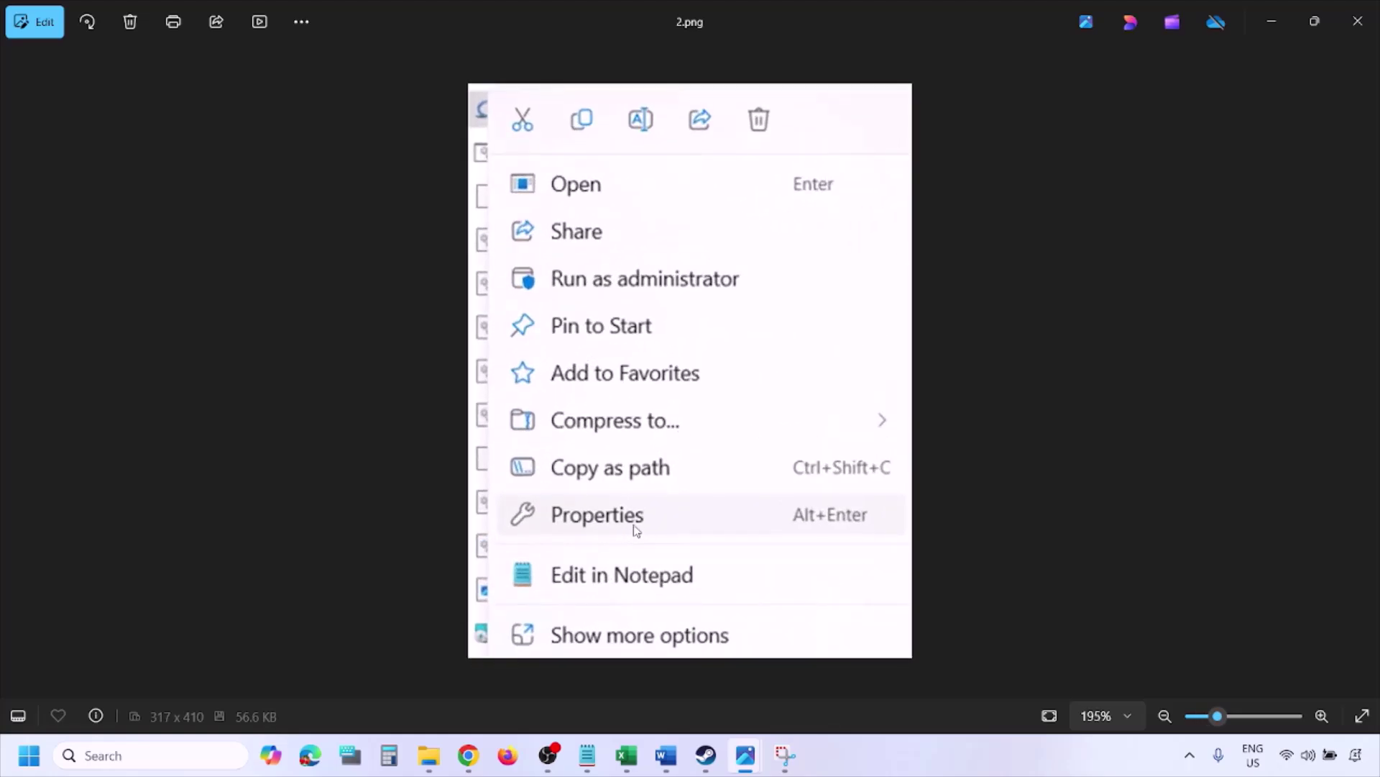
scroll(636, 530, "down", 5)
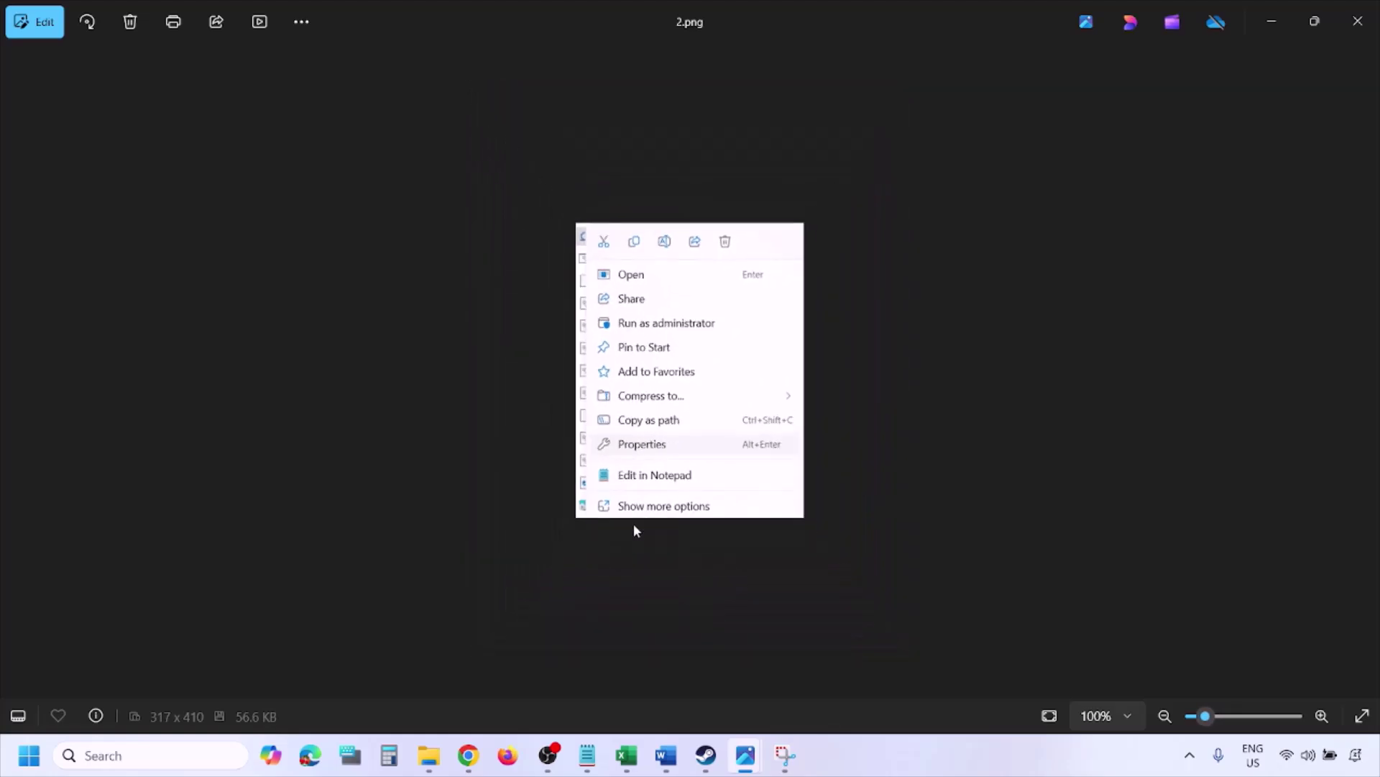
Advance to 3.png and examine the Compatibility settings, including running the program as an administrator.
key("Right")
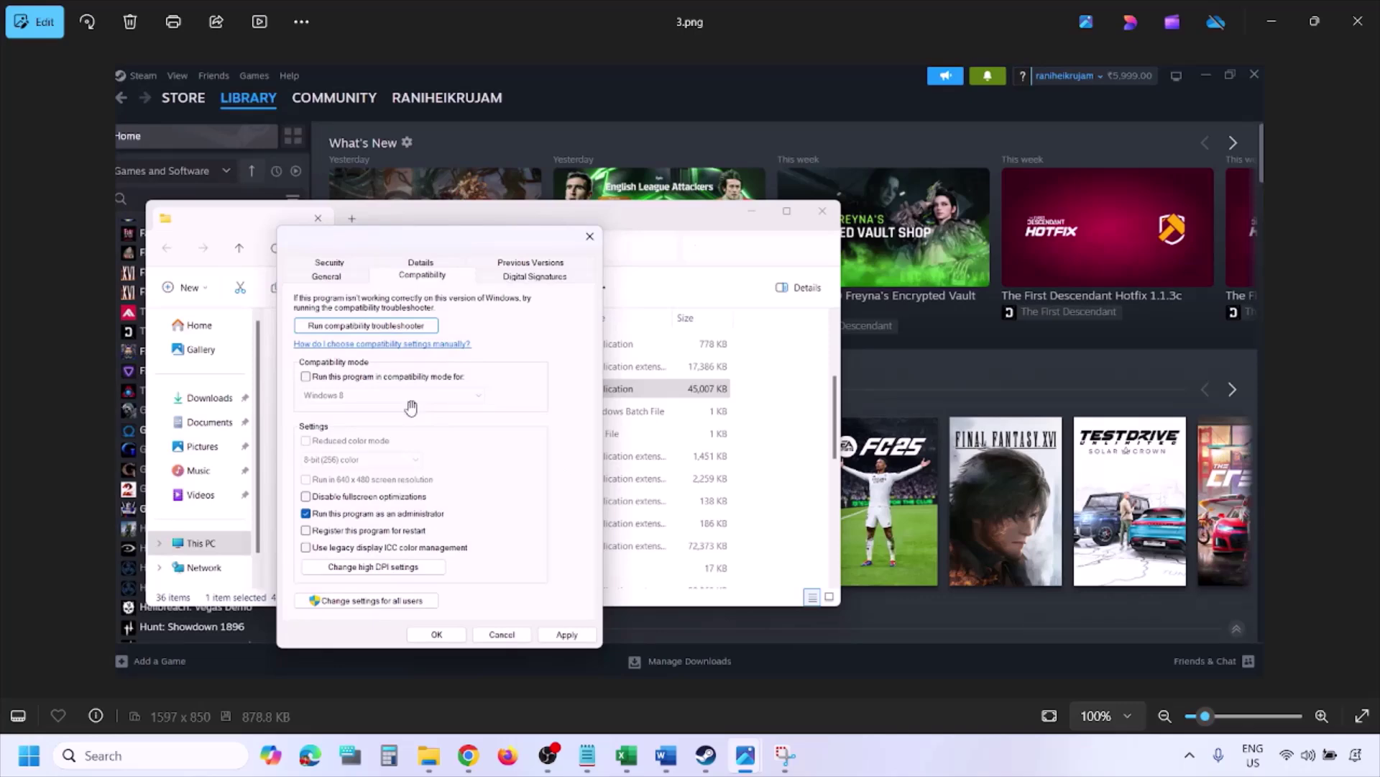
scroll(411, 408, "up", 2)
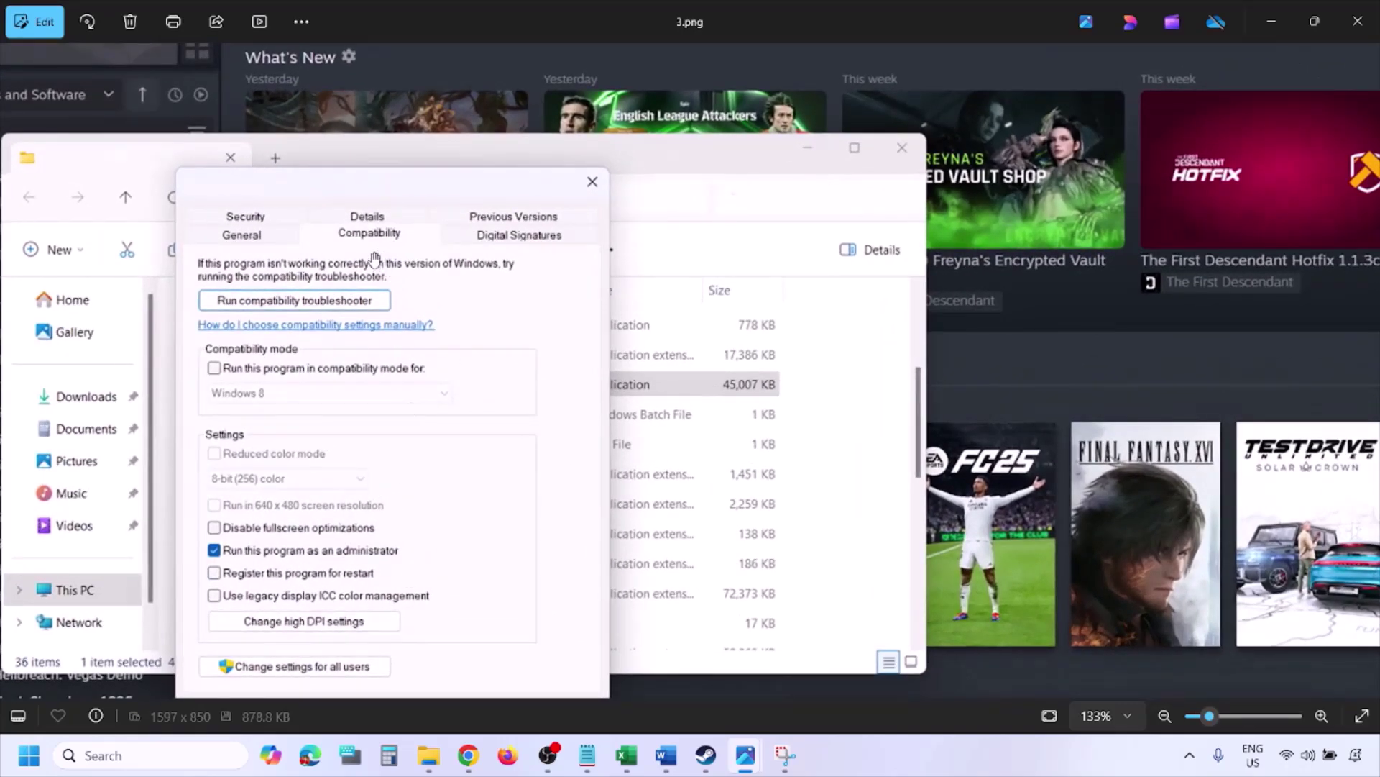
left_click_drag(306, 541, 305, 476)
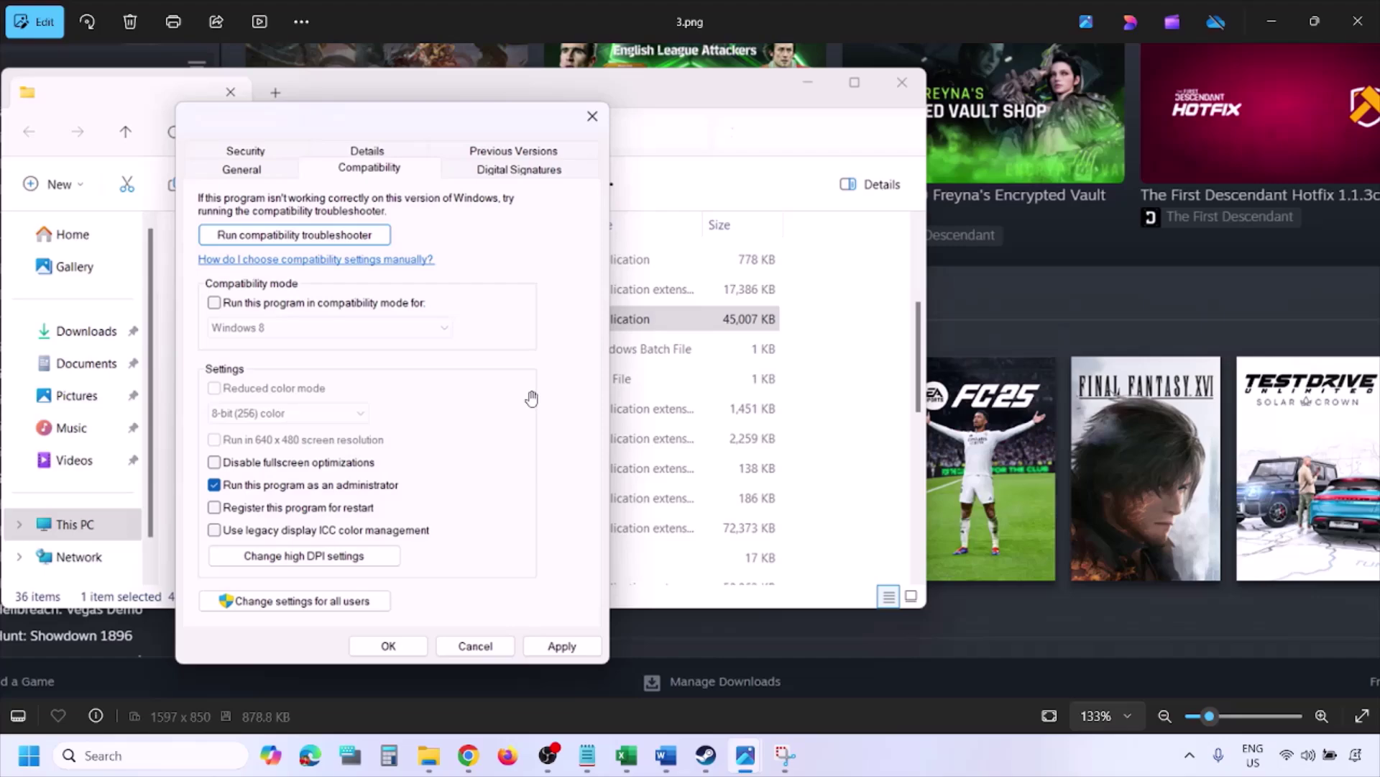
scroll(532, 398, "down", 3)
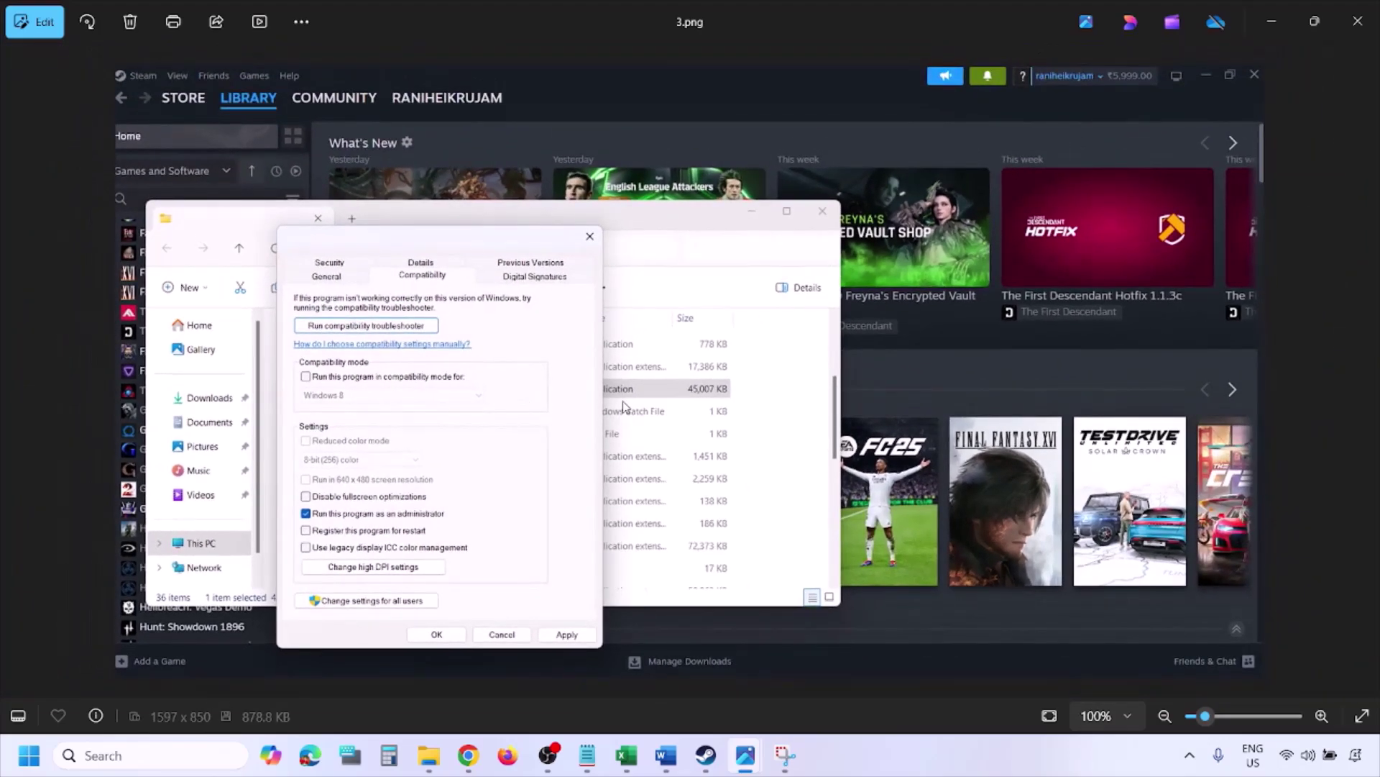
Examine the compatibility mode checkbox in 4.png and the list of Windows versions in 5.png.
key("Right")
scroll(623, 407, "up", 3)
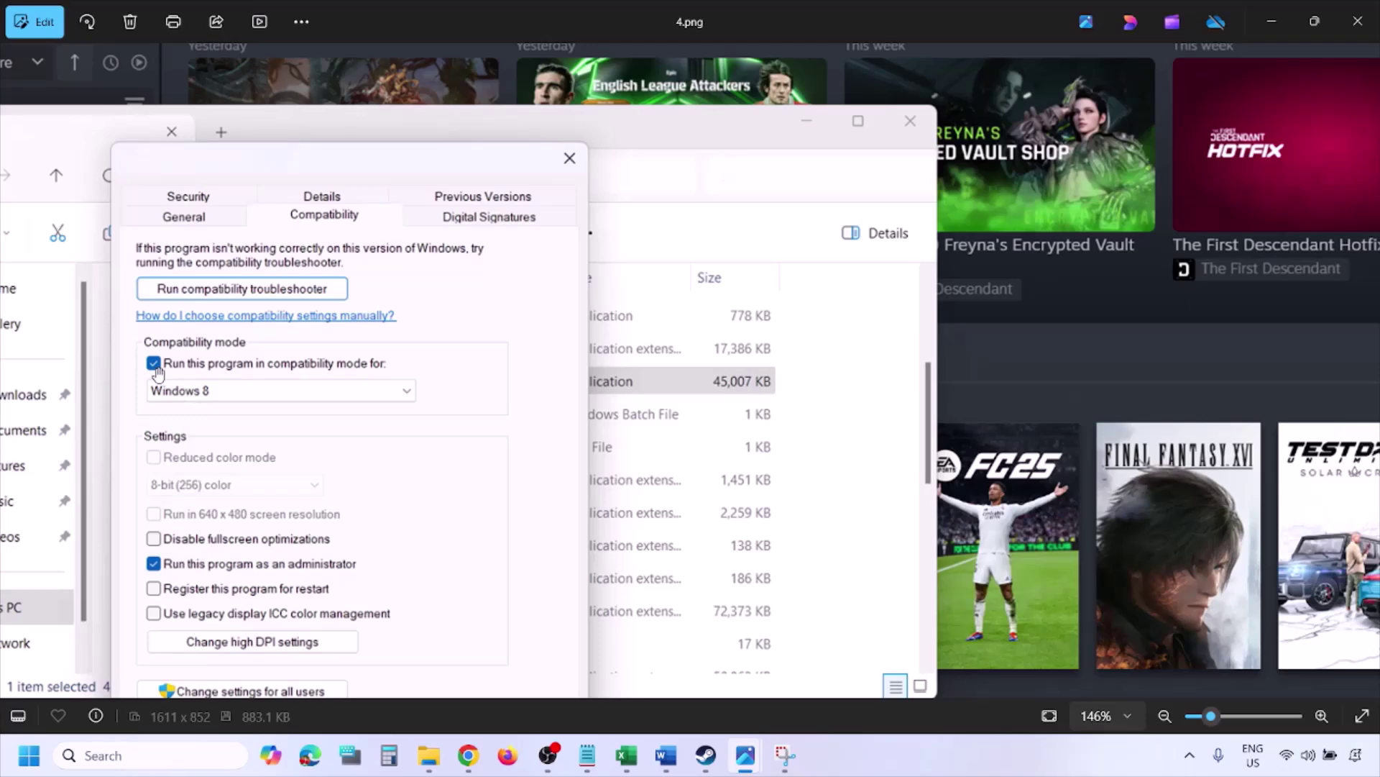
left_click_drag(182, 383, 192, 333)
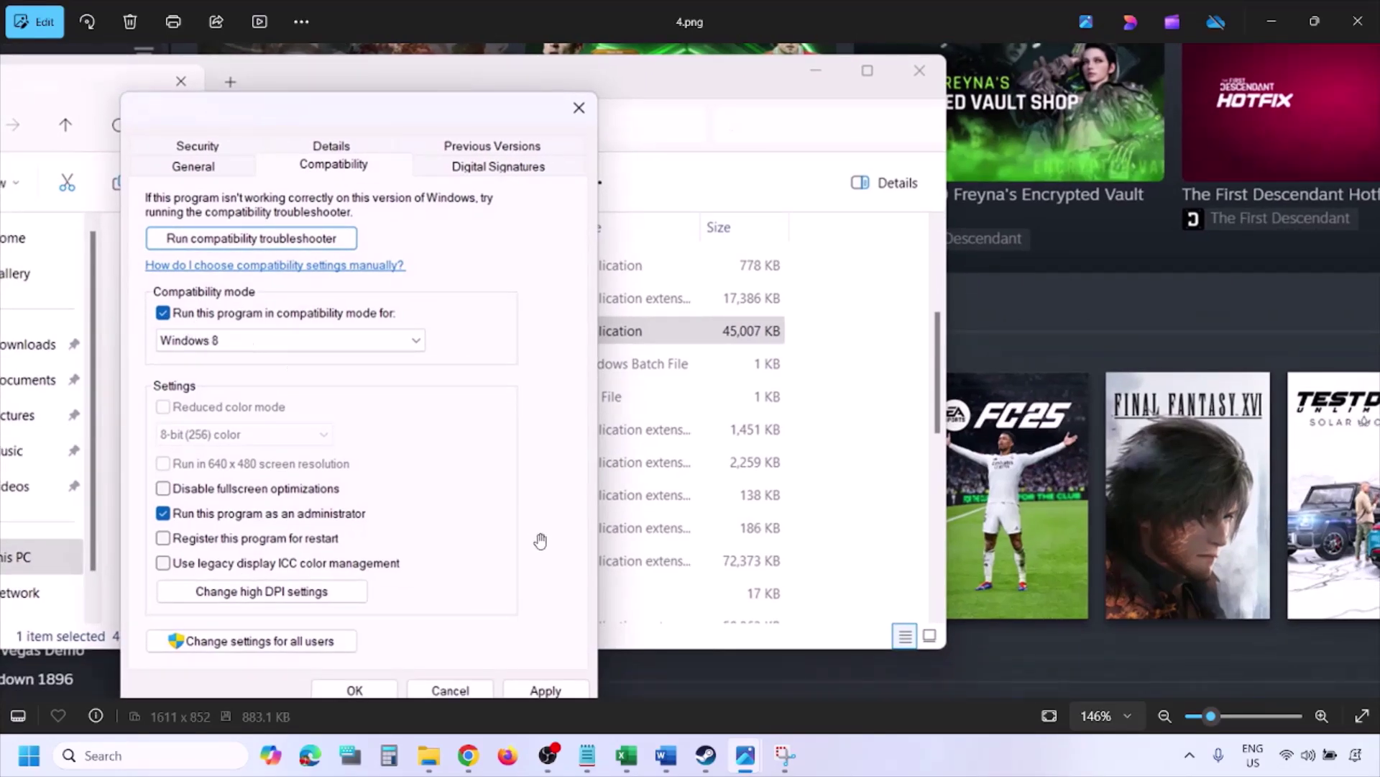
left_click_drag(532, 539, 539, 495)
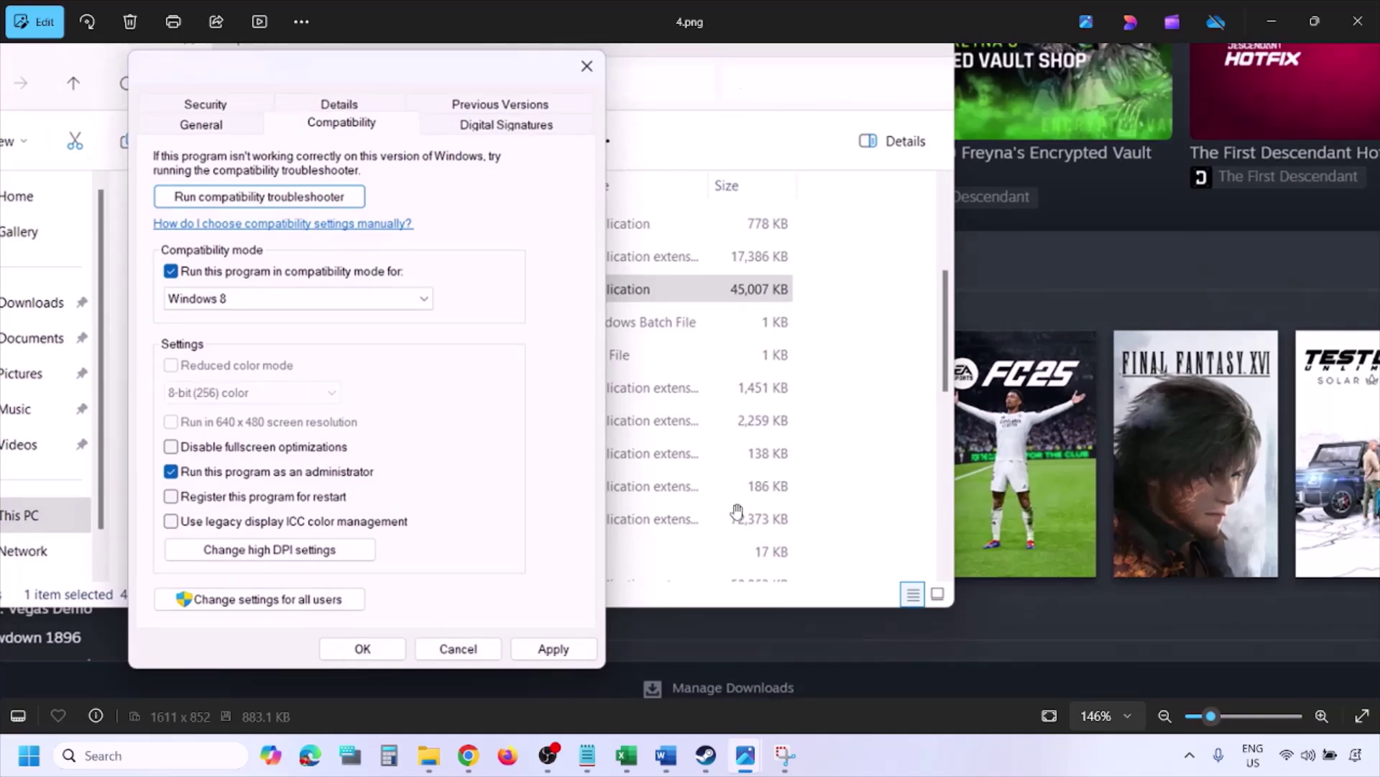
key("Right")
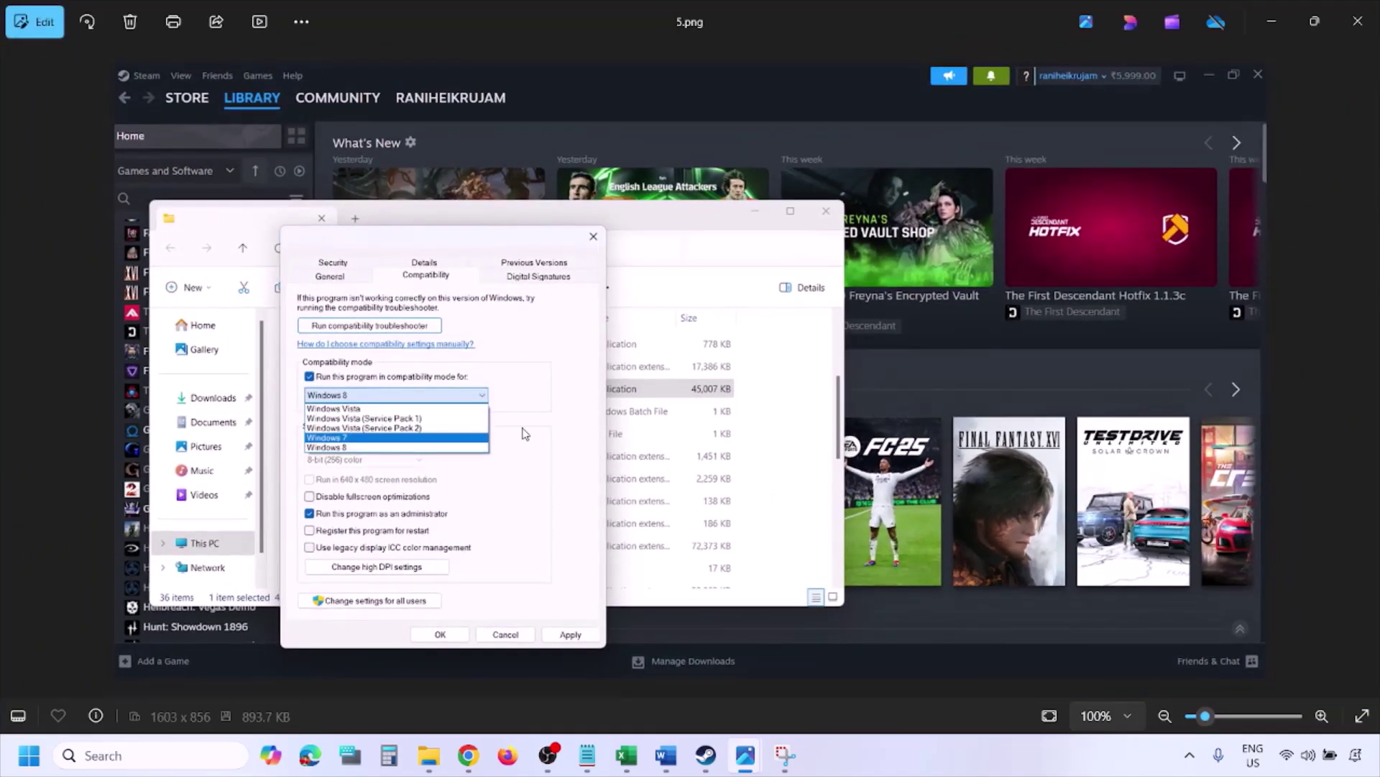
scroll(468, 428, "up", 3)
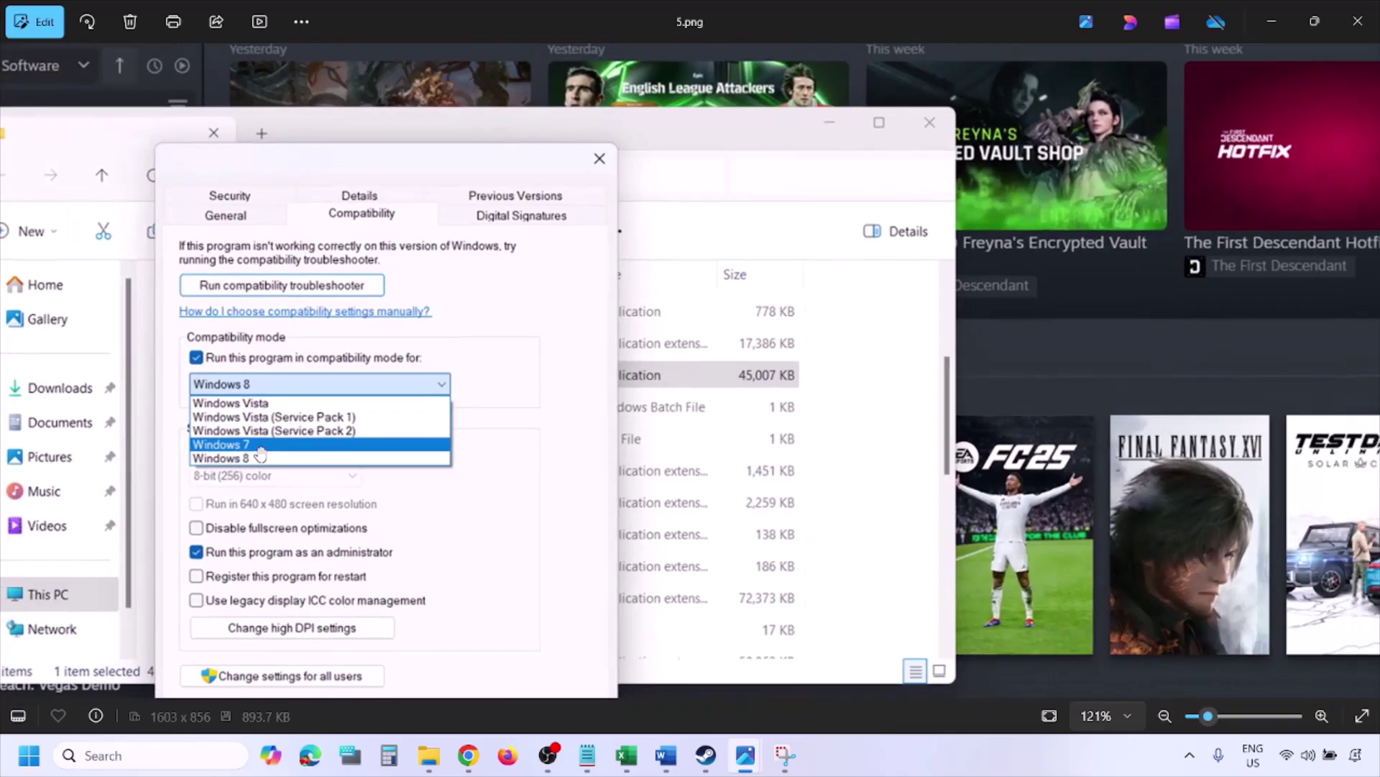
scroll(260, 455, "down", 3)
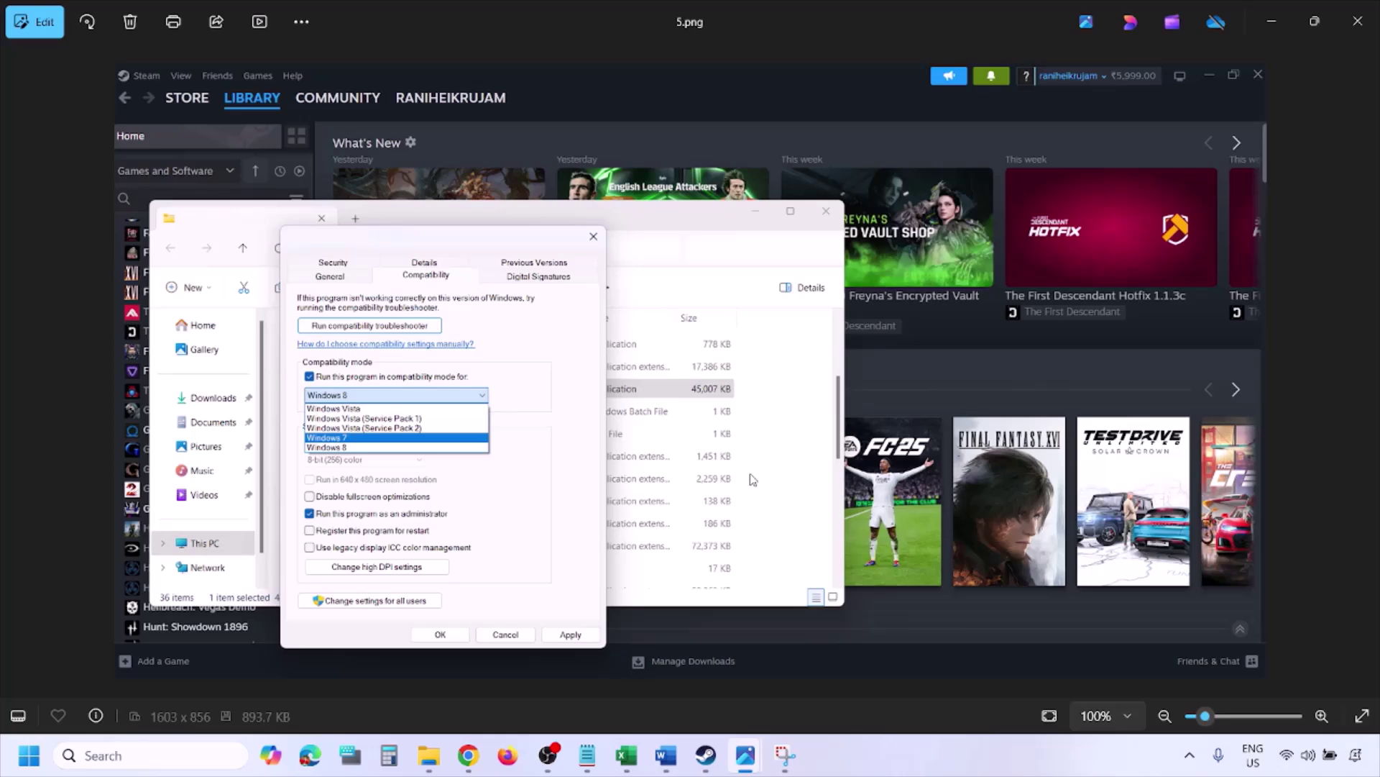
Advance to 6.png and examine the compatibility mode, fullscreen optimizations and administrator settings up close.
key("Right")
scroll(451, 425, "up", 3)
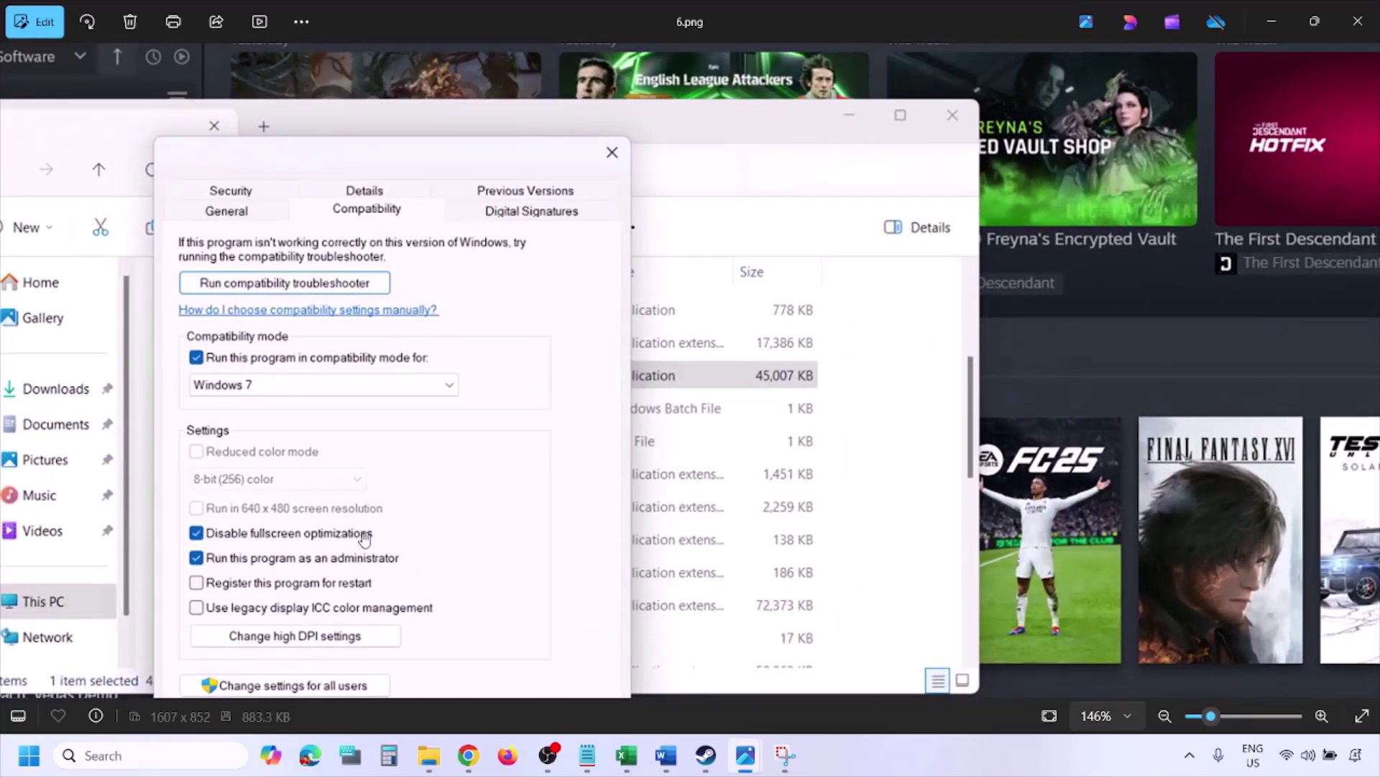
left_click_drag(392, 514, 453, 370)
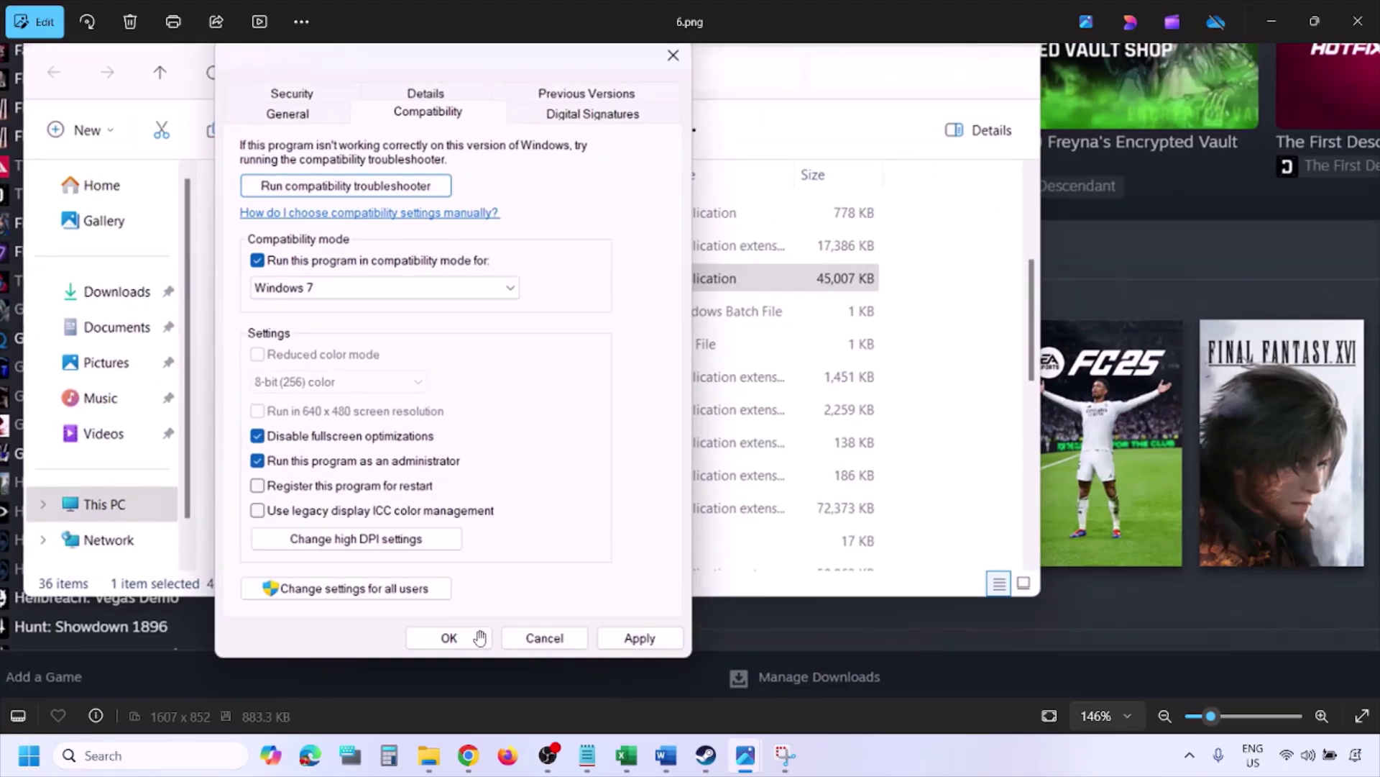
scroll(479, 638, "down", 3)
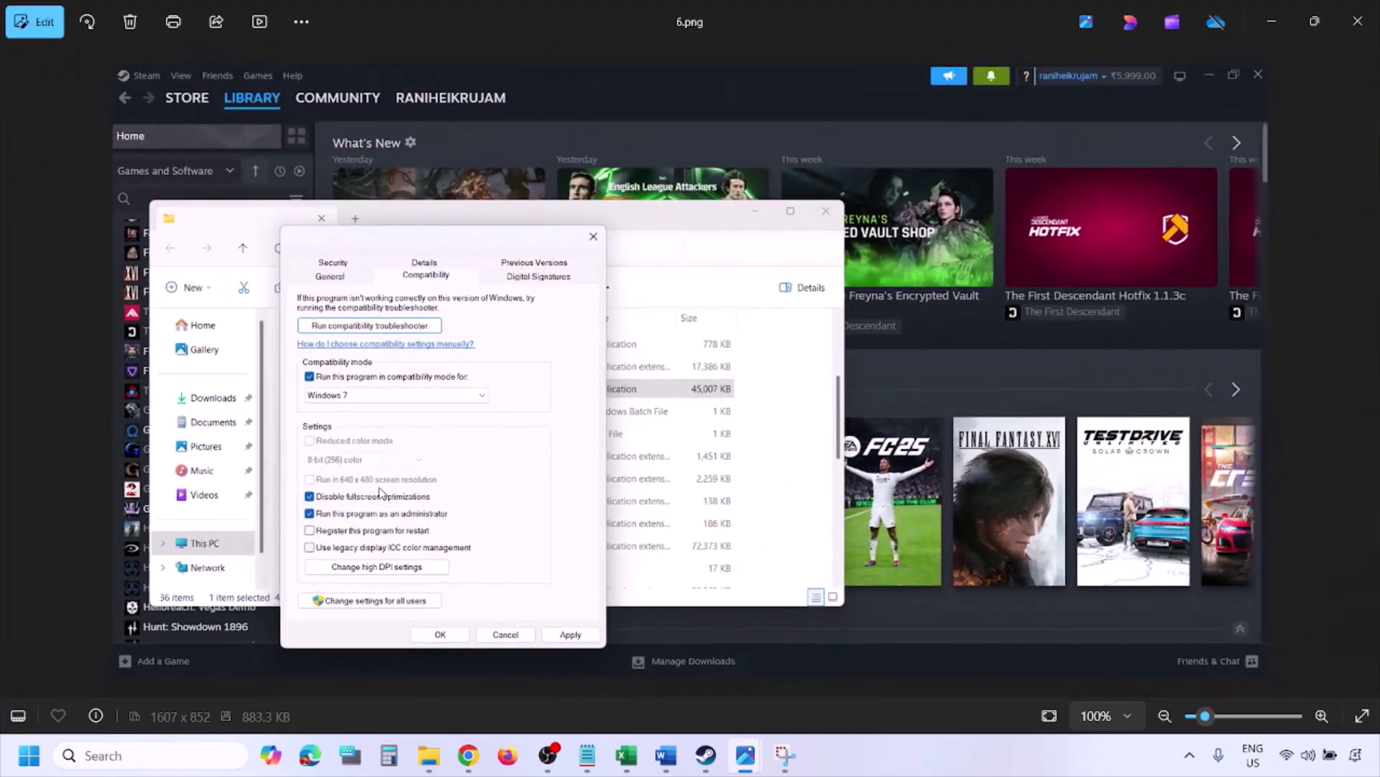
scroll(380, 493, "up", 3)
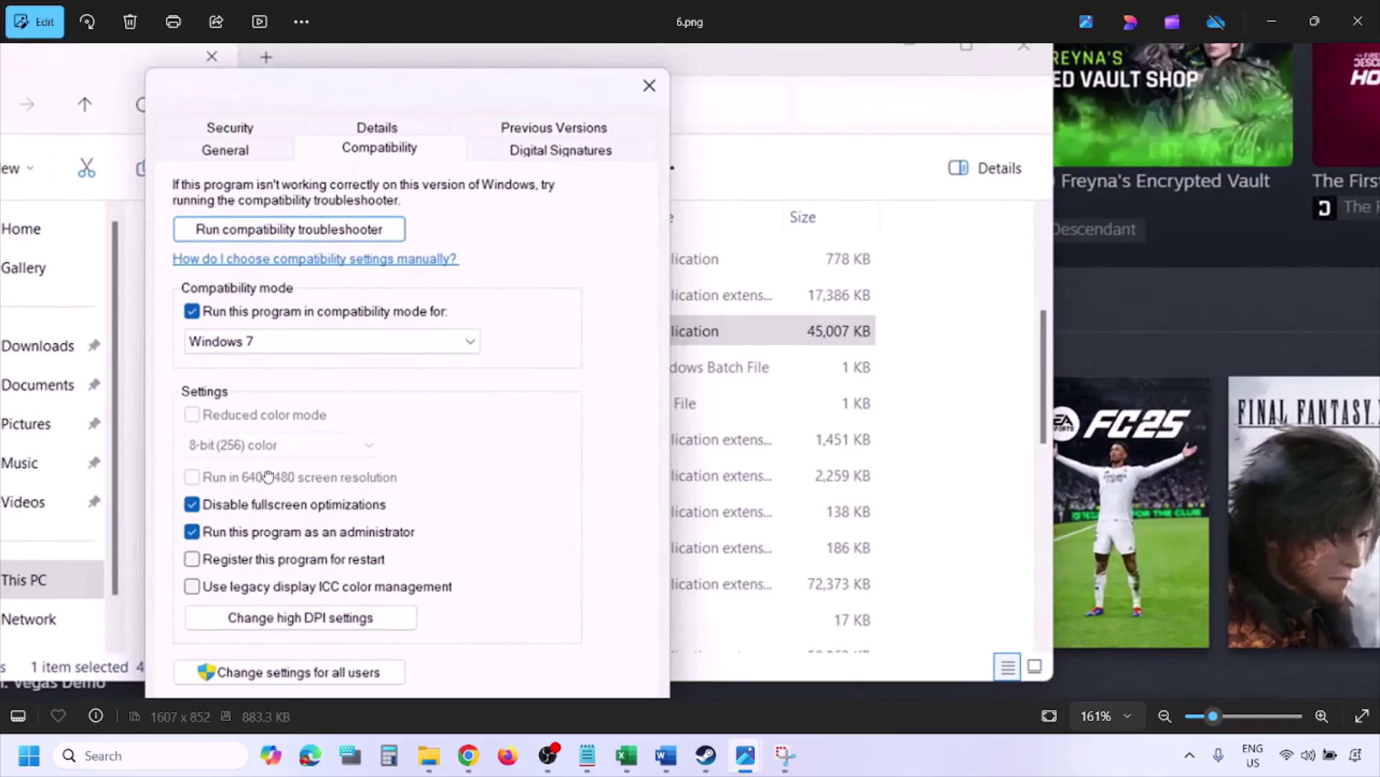
left_click_drag(267, 476, 338, 460)
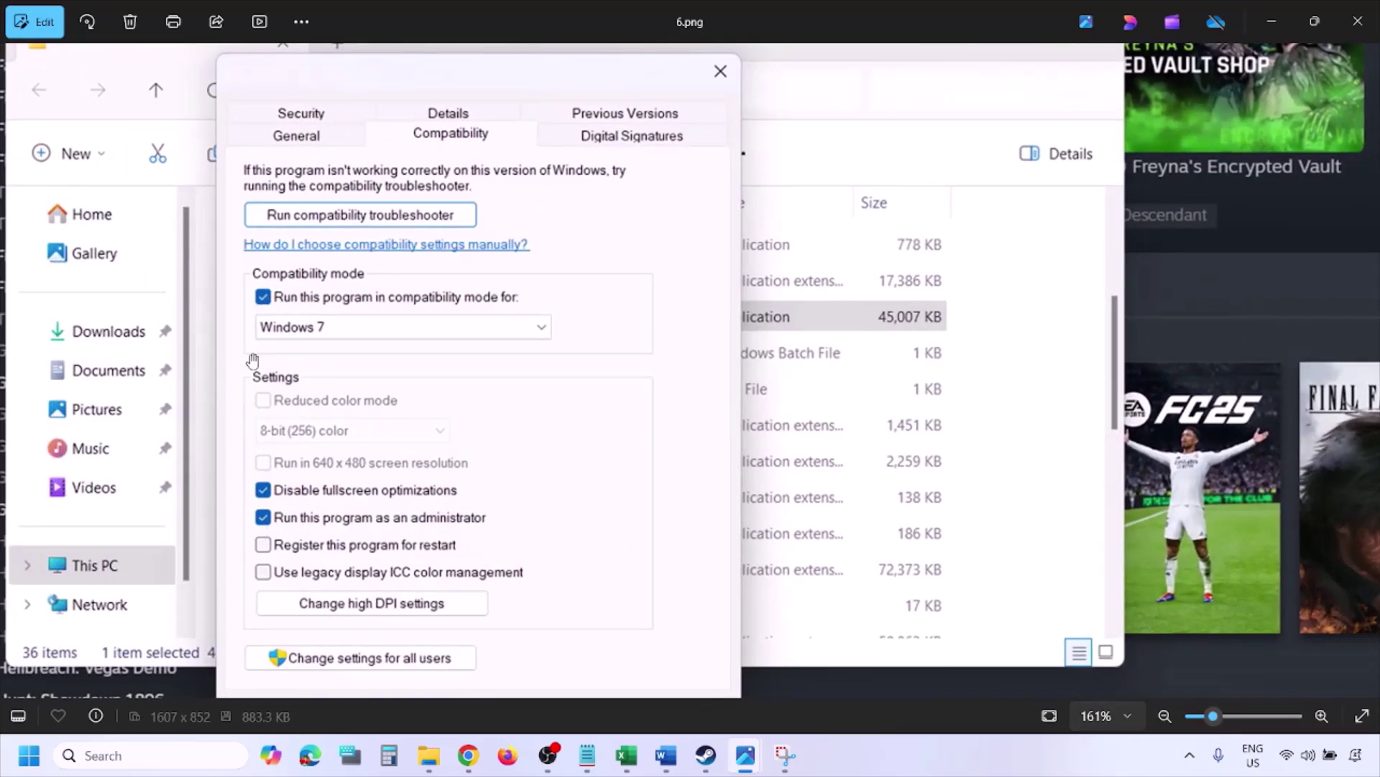
scroll(390, 423, "down", 2)
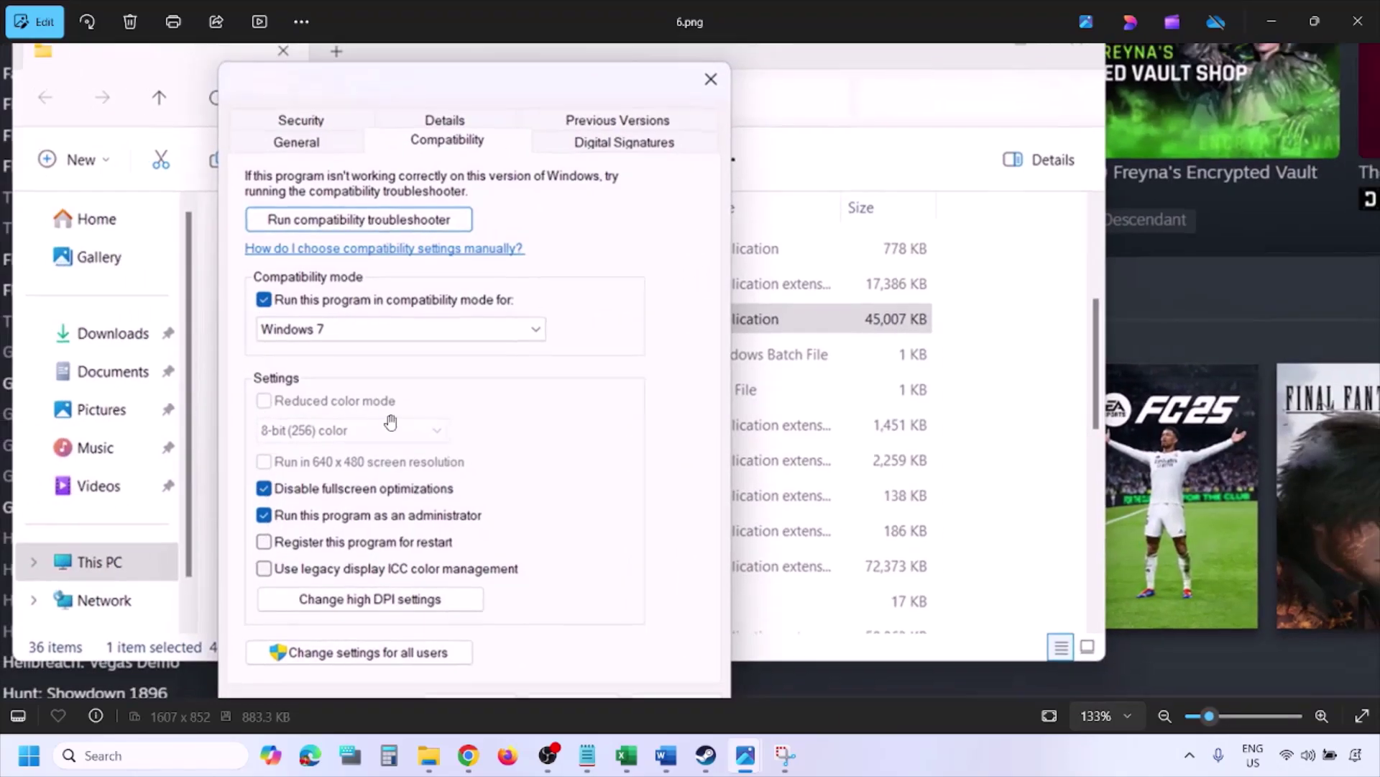
scroll(390, 423, "down", 2)
Advance to 7.png and examine the compatibility mode and settings checkboxes up close.
key("Right")
scroll(390, 423, "up", 4)
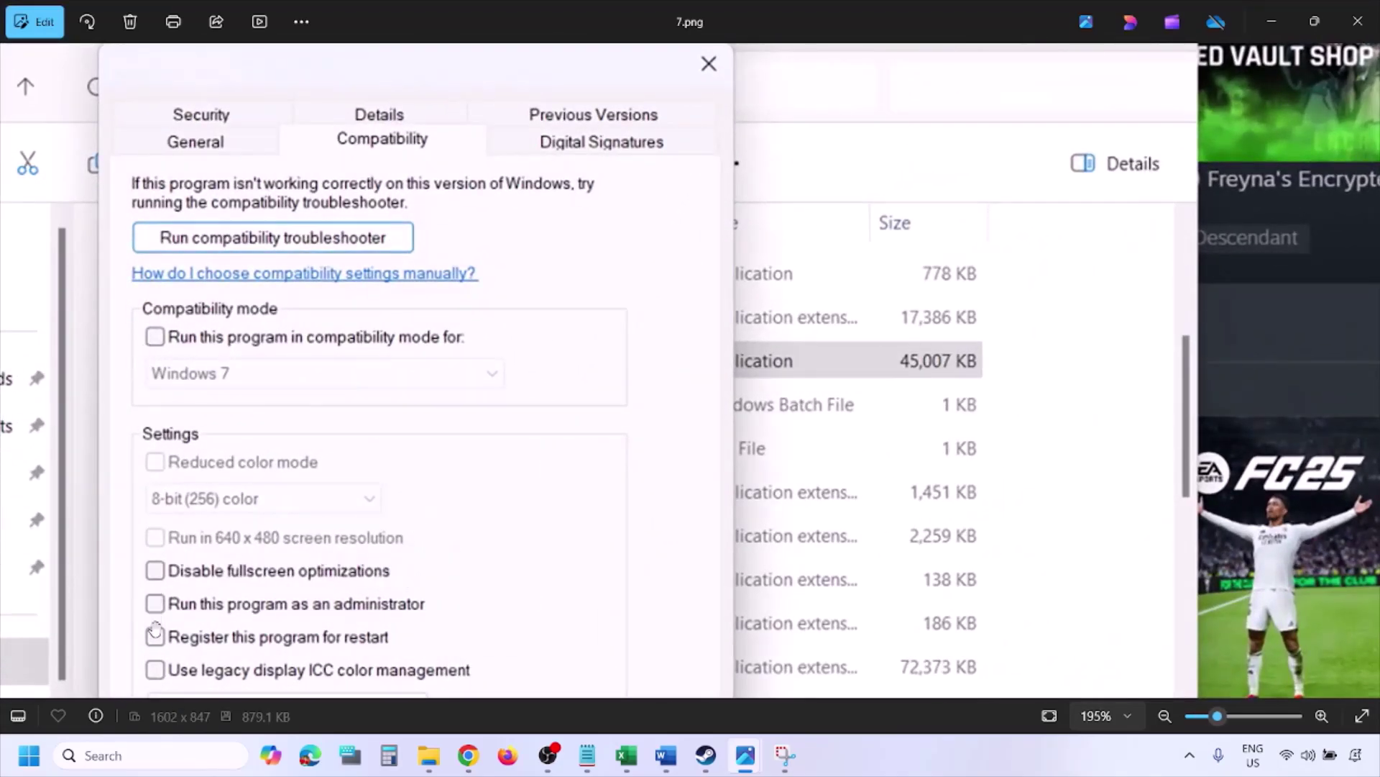
scroll(220, 466, "down", 1)
scroll(220, 466, "down", 1)
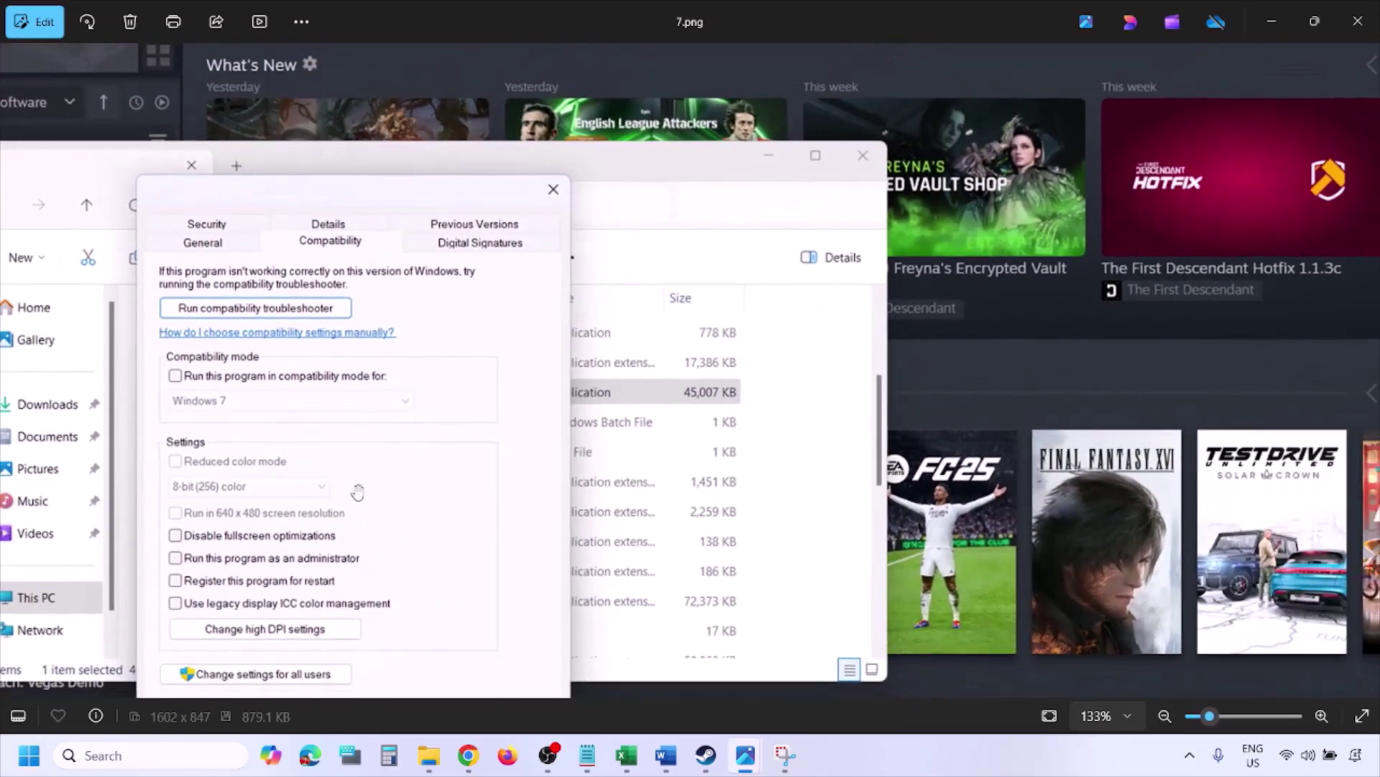
Examine the lower part of the Compatibility settings in 7.png and switch to the Word document to read on to Step 3.
left_click_drag(357, 493, 362, 392)
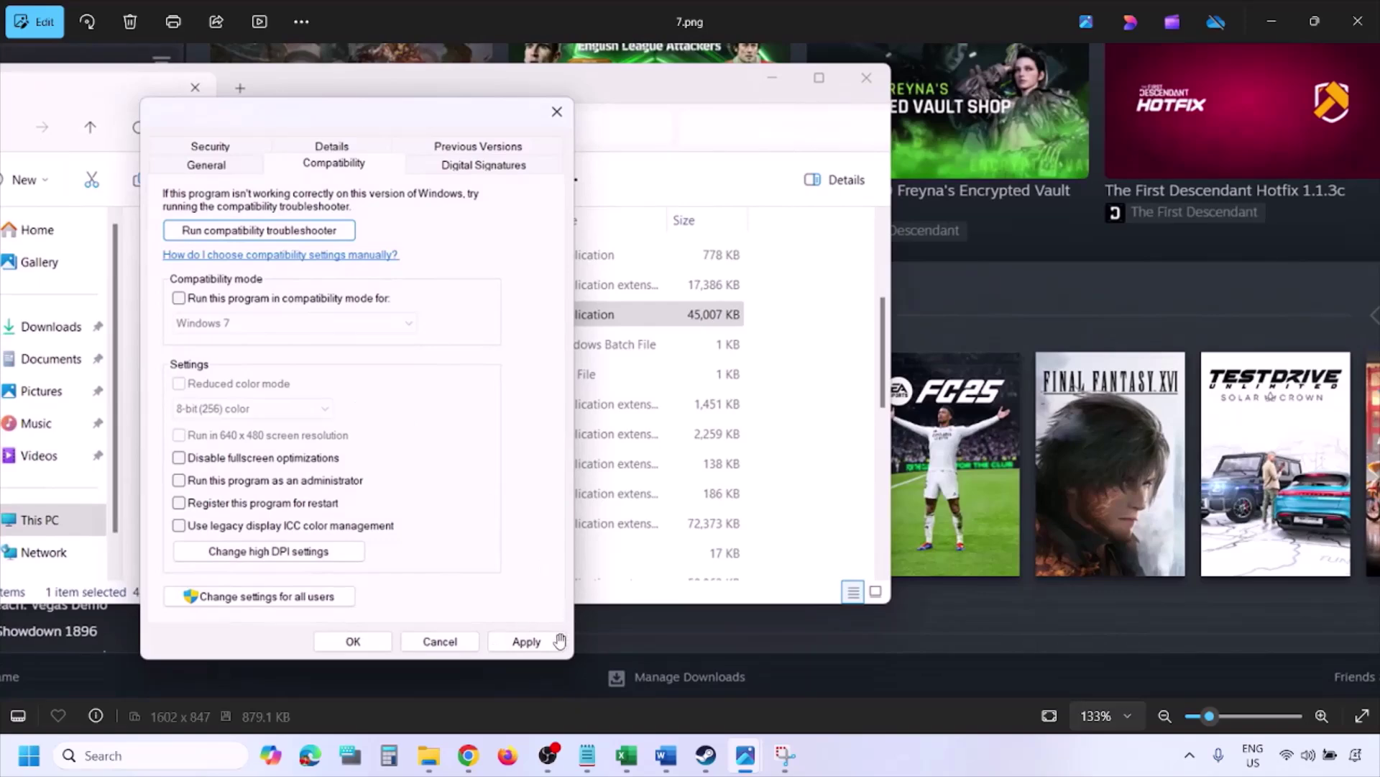
left_click(858, 765)
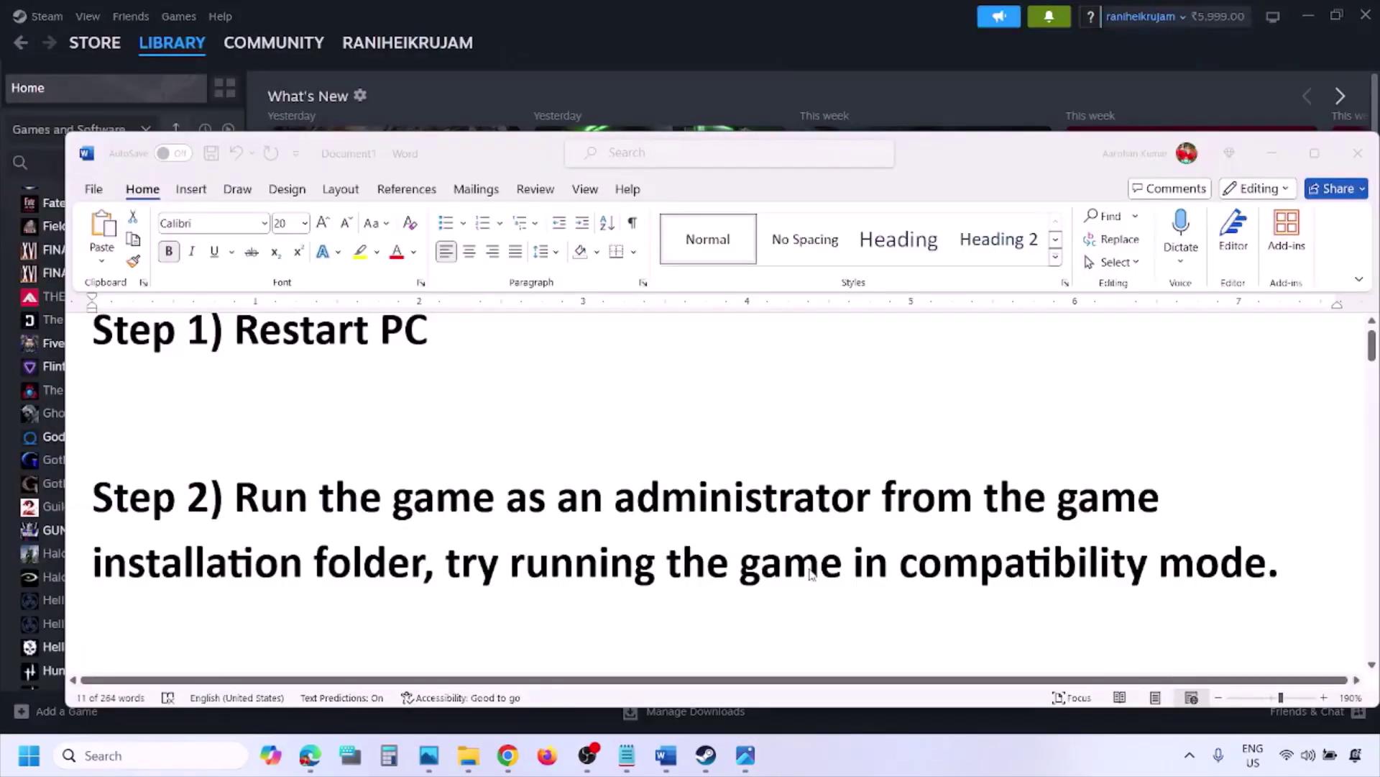
scroll(751, 534, "down", 5)
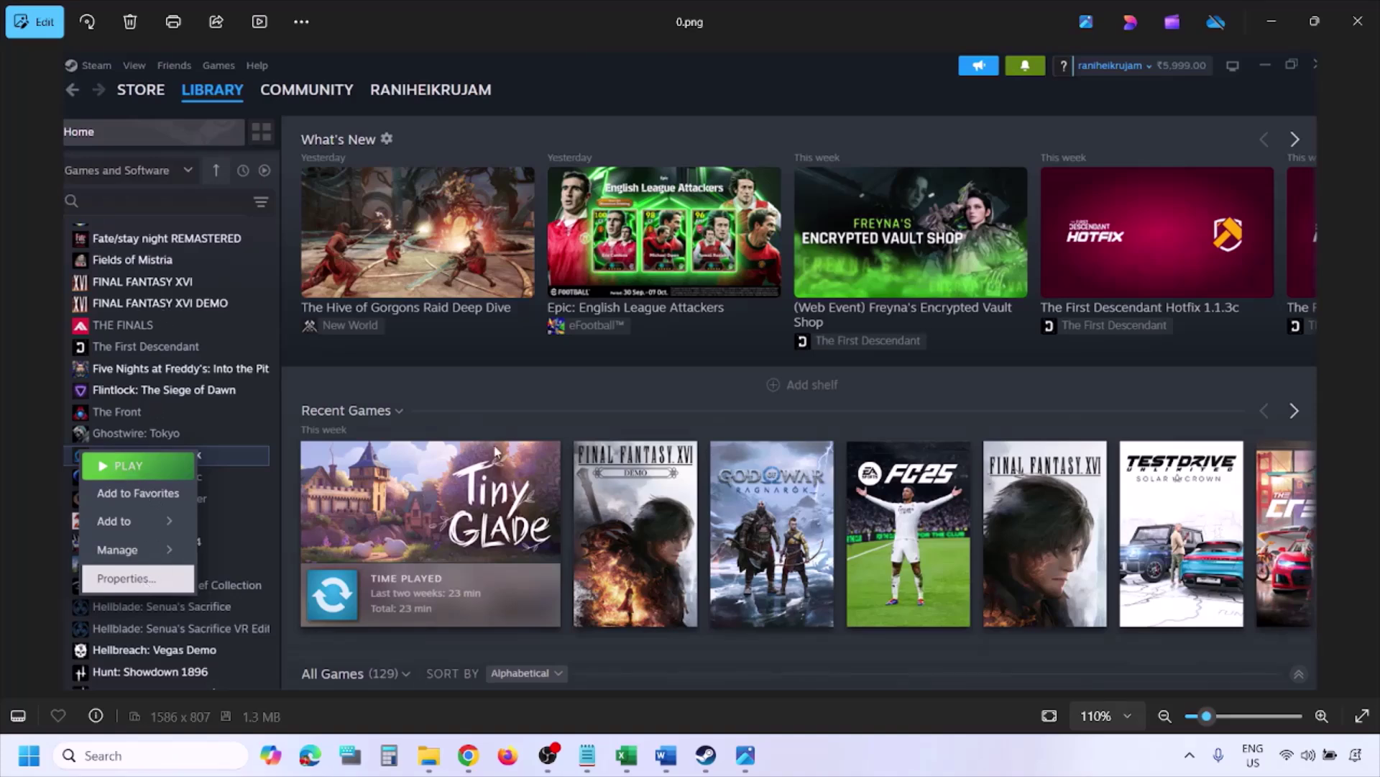
Examine the game's Properties command in 0.png with the whole image in view, and read Step 4 in the Word document.
scroll(496, 451, "down", 1)
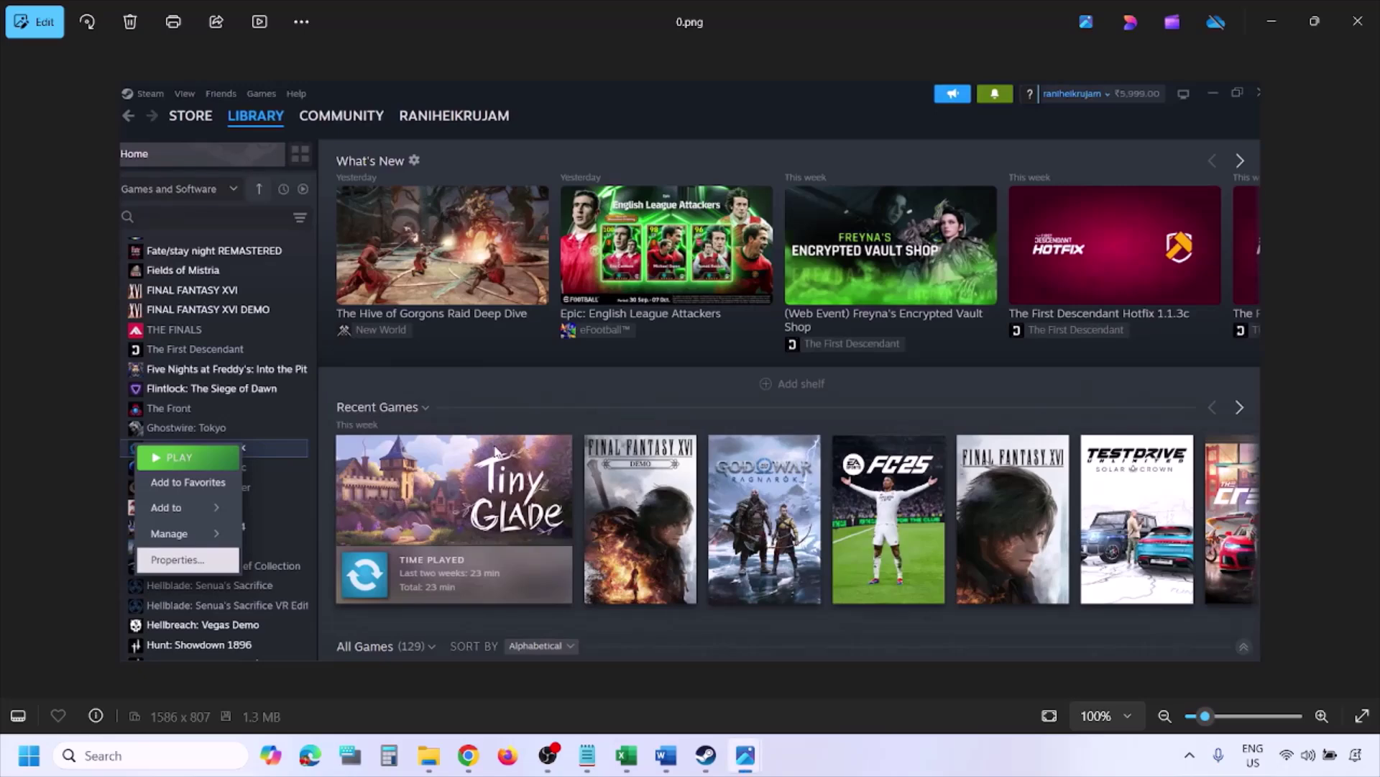
key("Right")
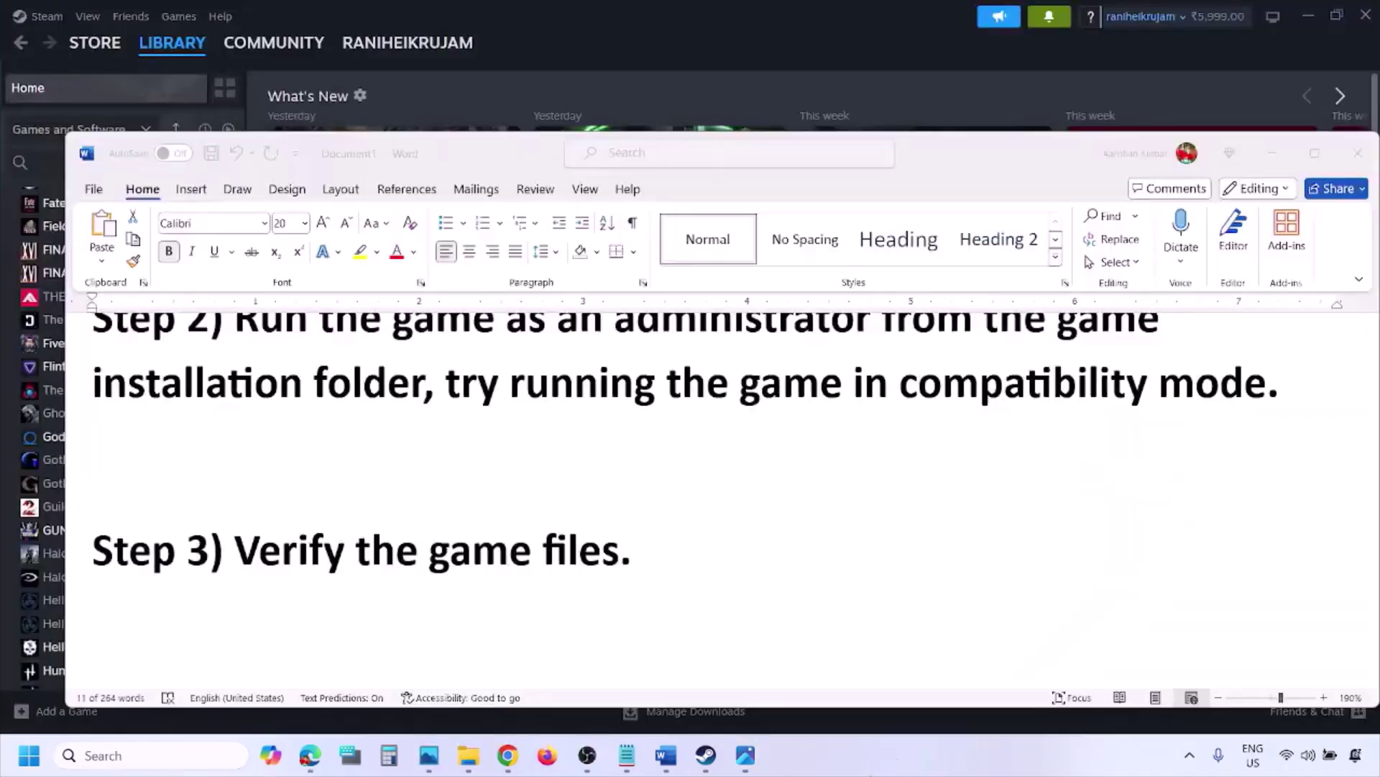
scroll(731, 662, "down", 5)
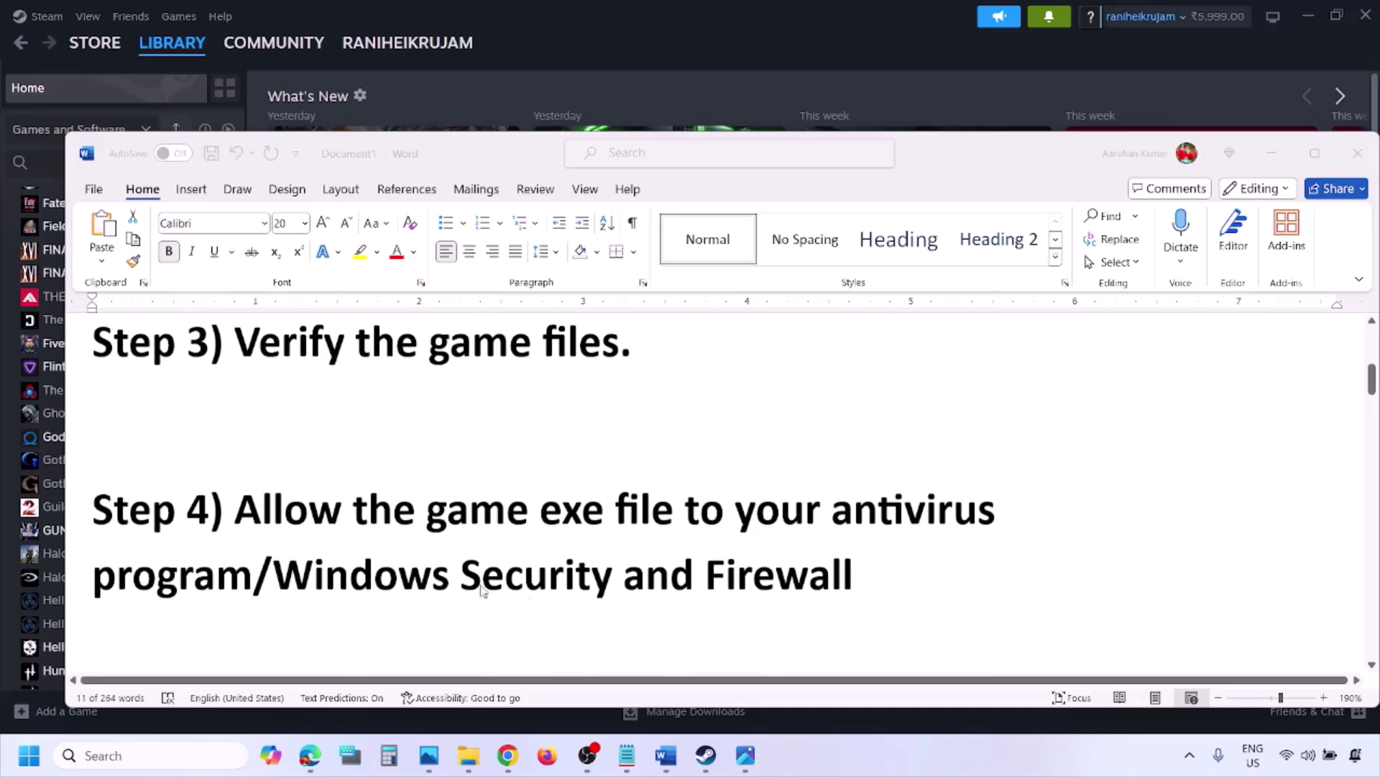
Highlight the words "Windows Security" in Step 4 of the document.
left_click(254, 574)
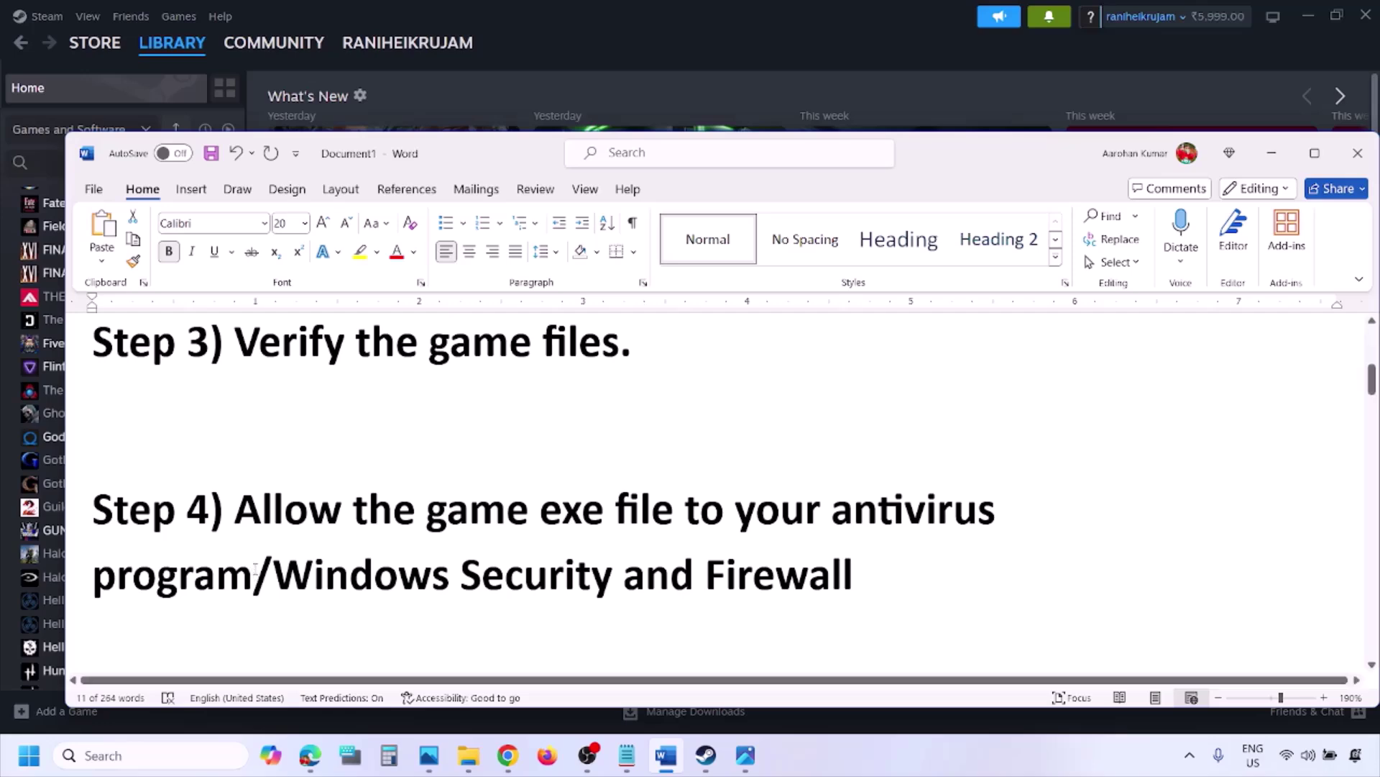
left_click_drag(282, 575, 621, 577)
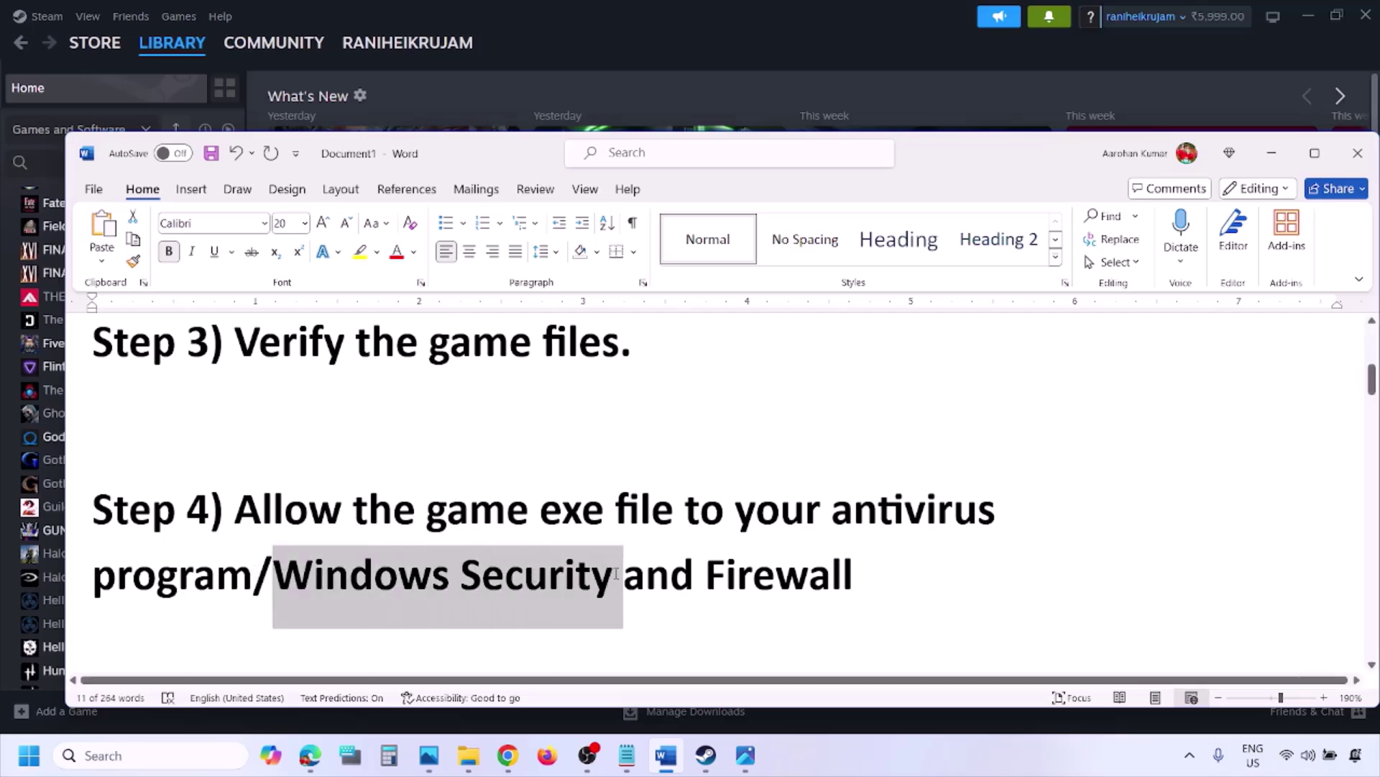
left_click(917, 770)
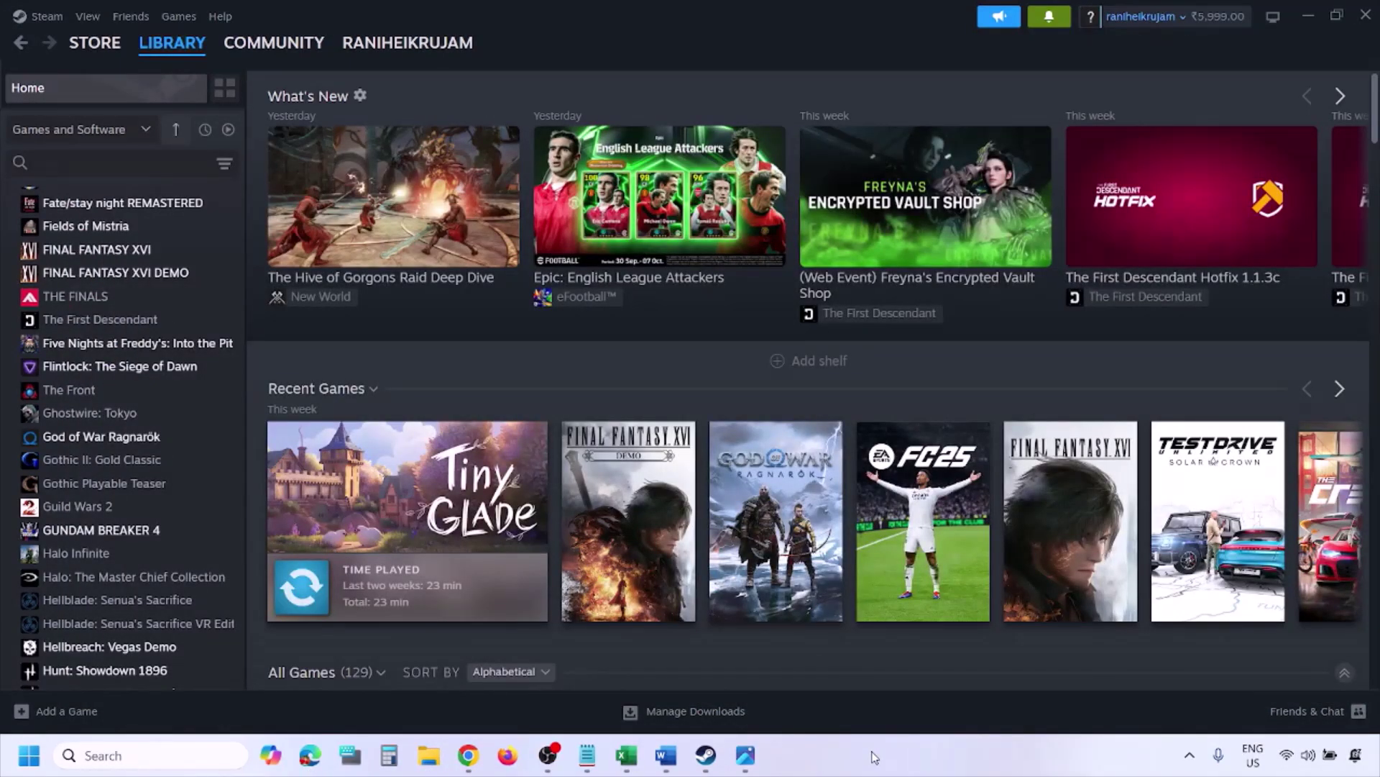
Open Windows Settings and go to Virus & threat protection under Privacy & security, Windows Security.
key("super+i")
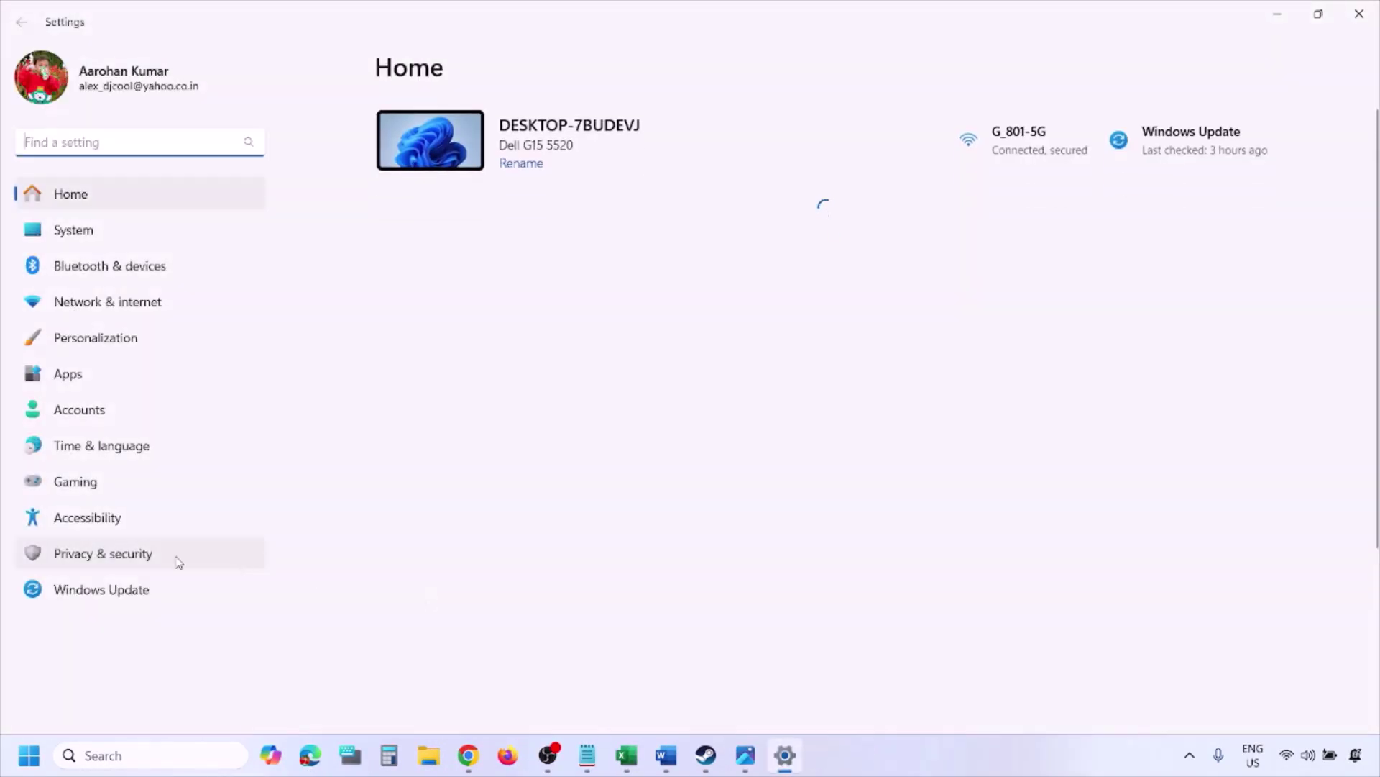
left_click(140, 565)
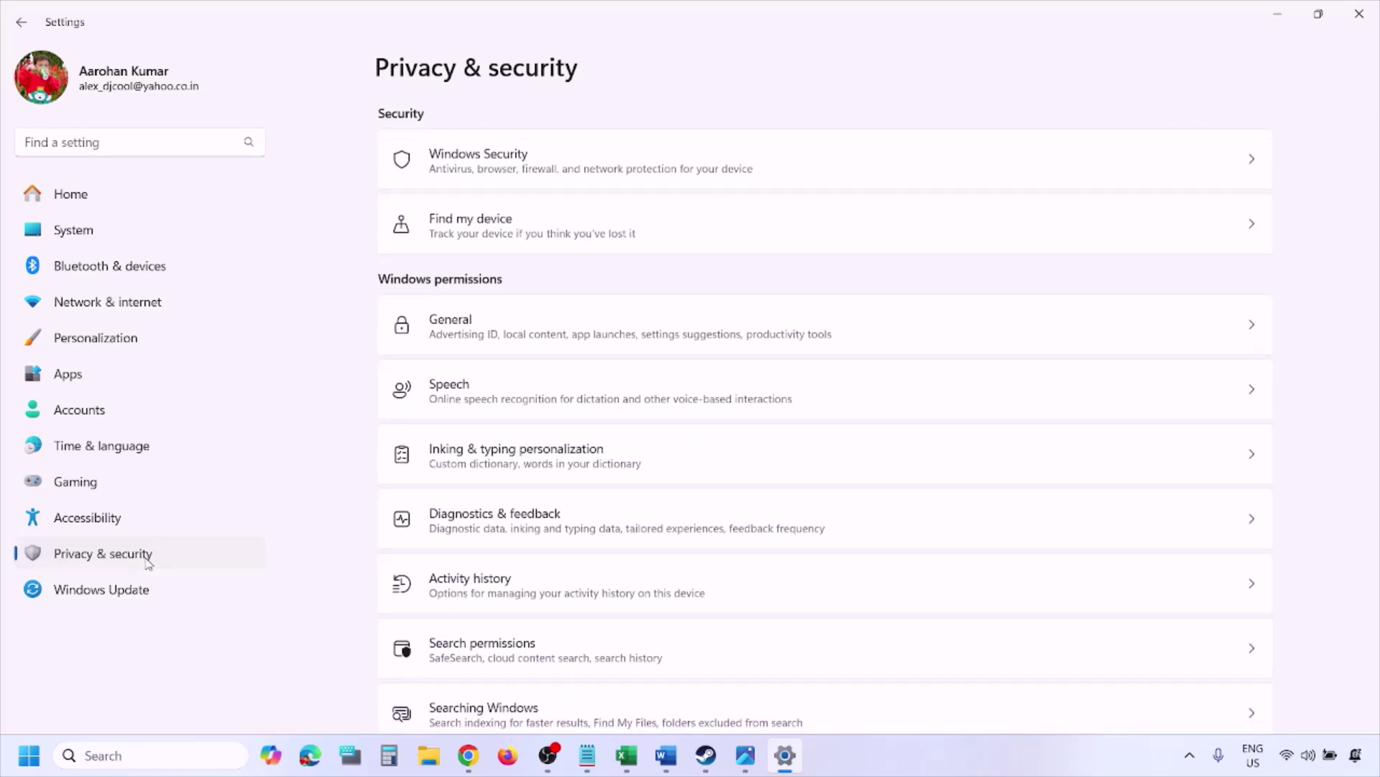
left_click(498, 171)
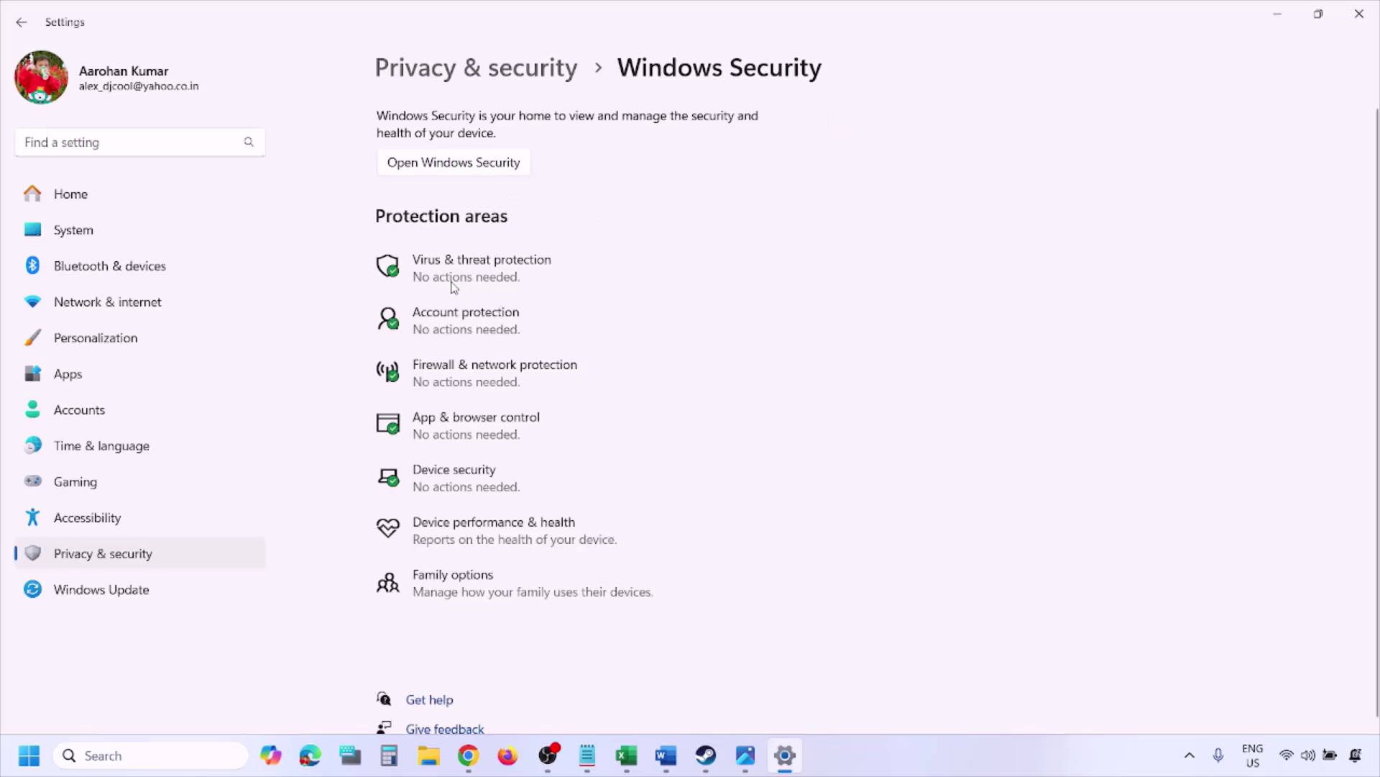
left_click(511, 279)
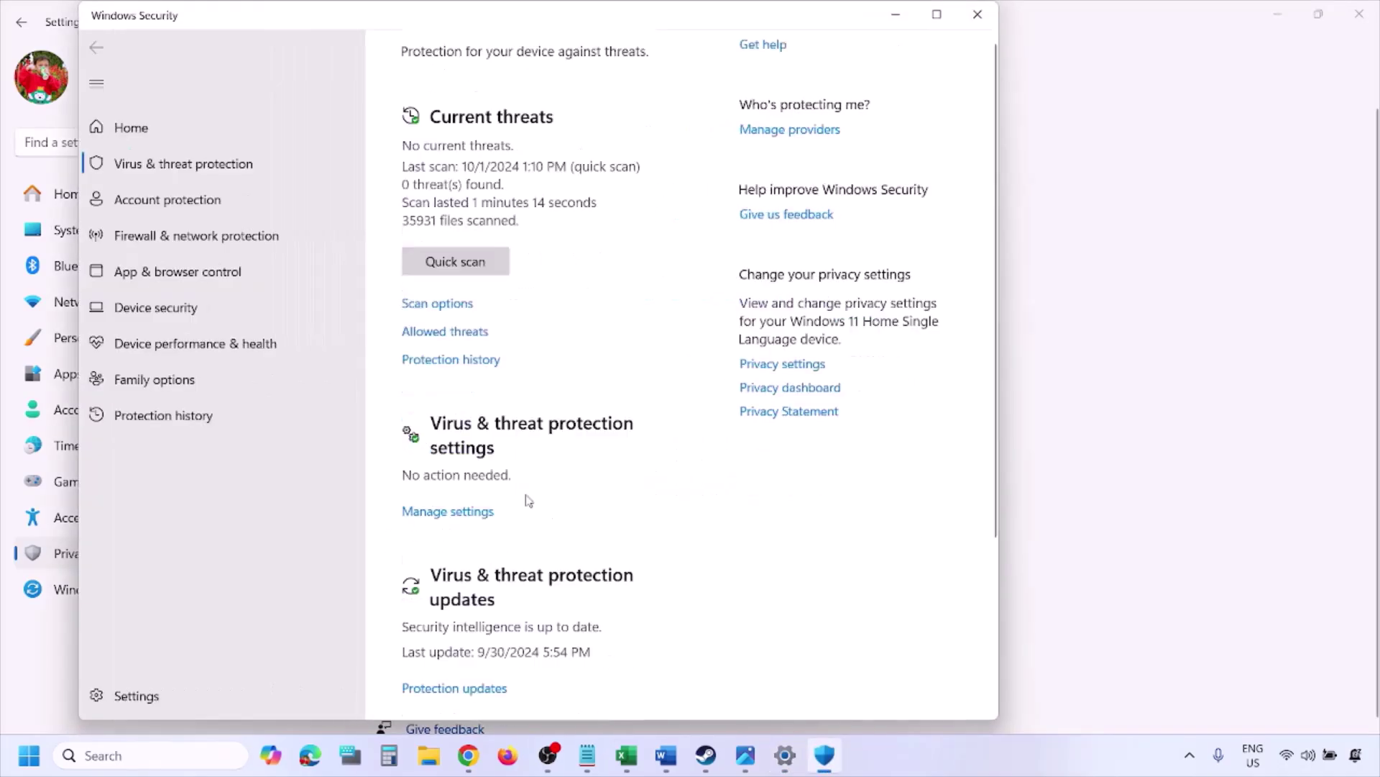
Open the ransomware protection settings and the list of apps allowed through Controlled folder access.
scroll(524, 499, "down", 3)
left_click(506, 654)
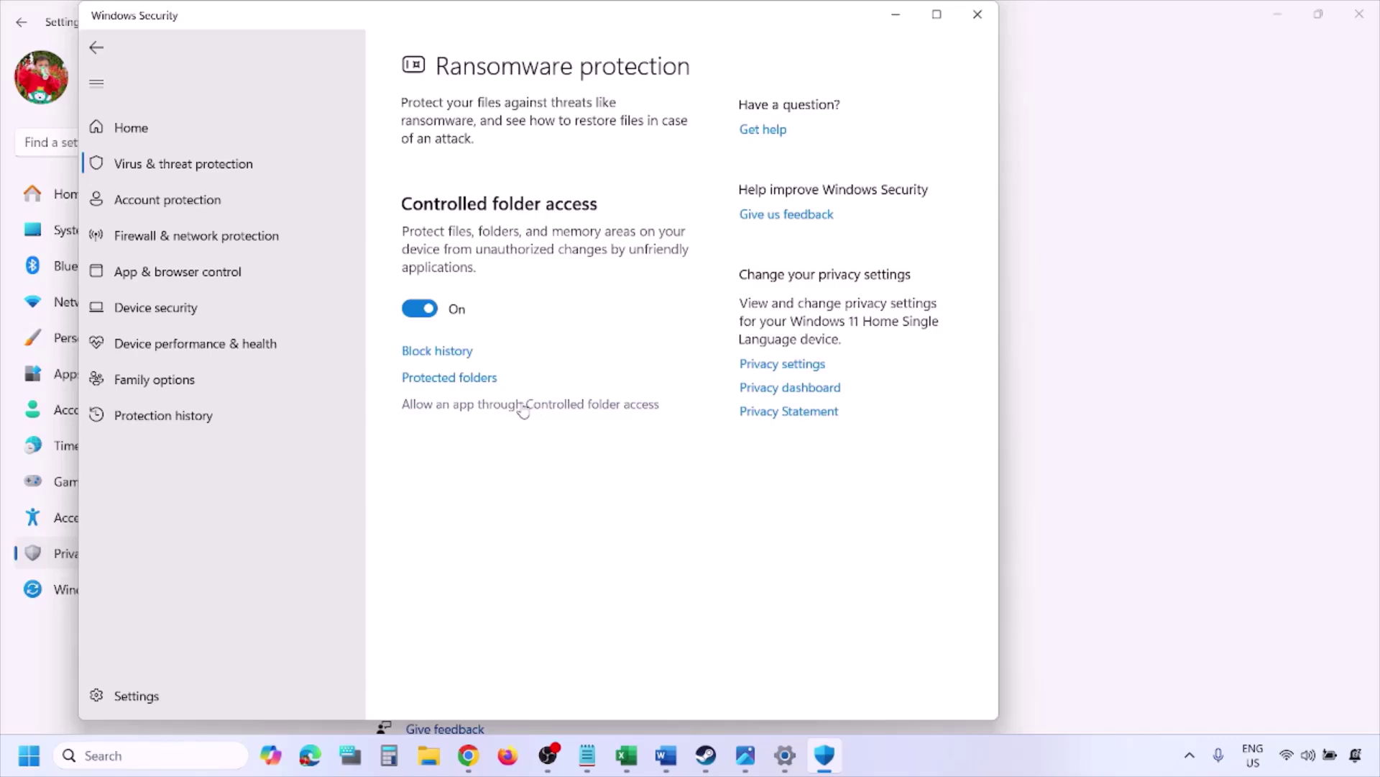
left_click(523, 406)
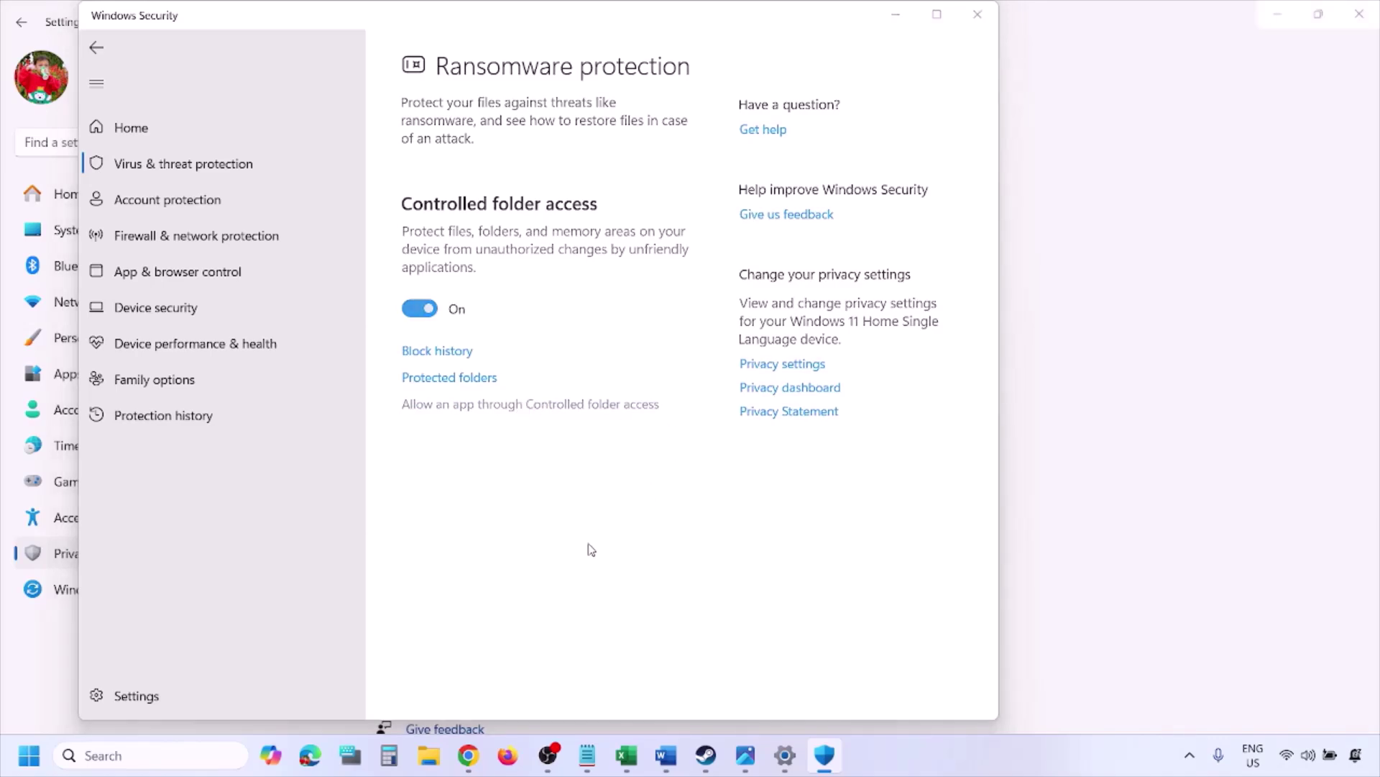
left_click(604, 404)
scroll(508, 229, "down", 3)
scroll(508, 229, "up", 3)
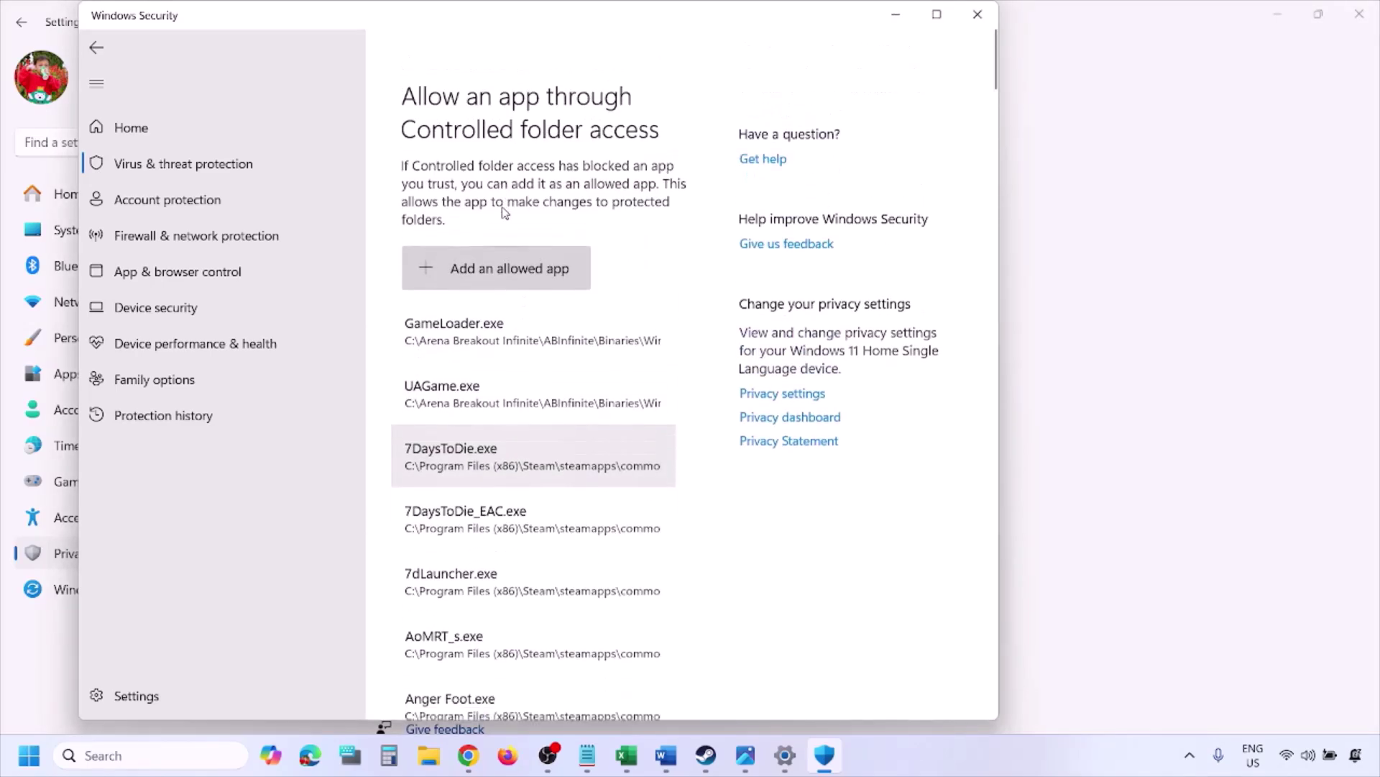
Start adding an allowed app by browsing all apps to the Program Files (x86) folder on the C: drive.
left_click(512, 240)
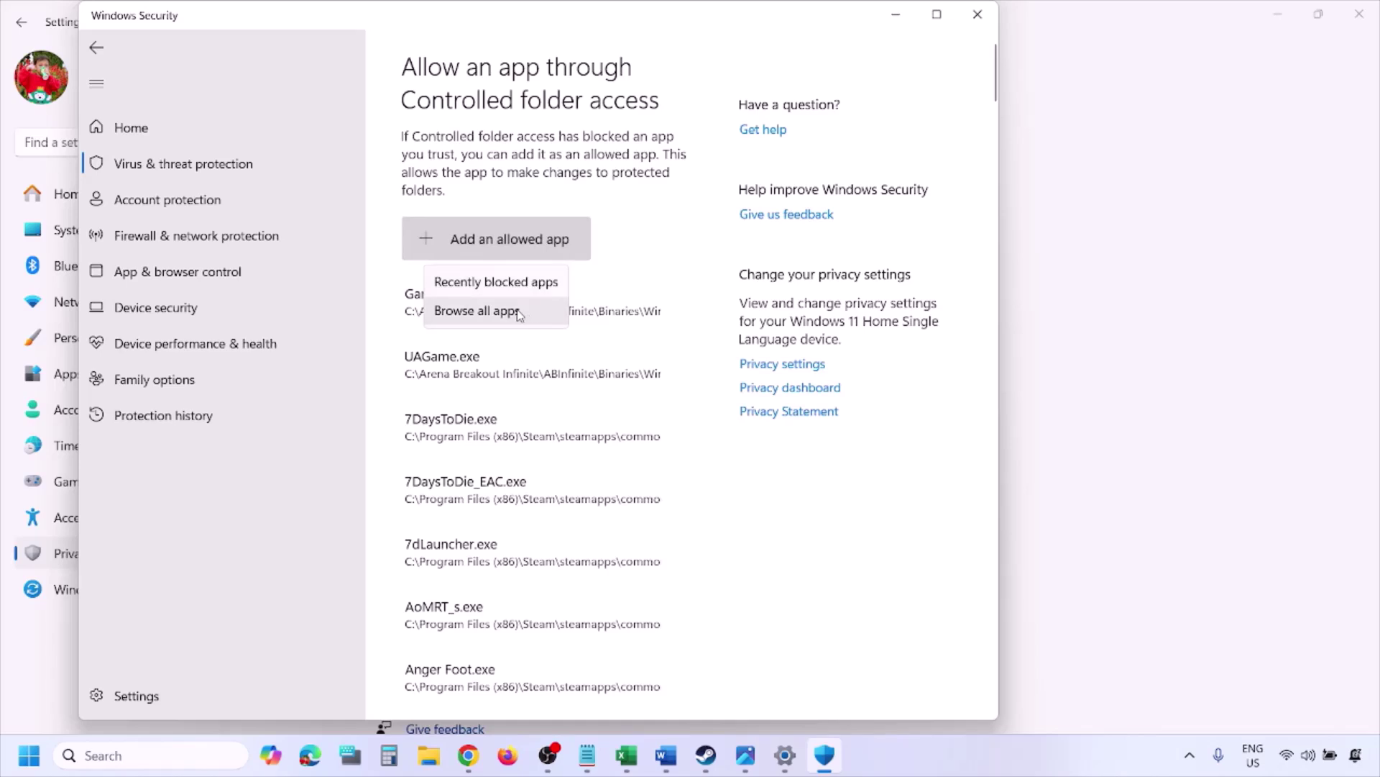
left_click(503, 310)
left_click(151, 381)
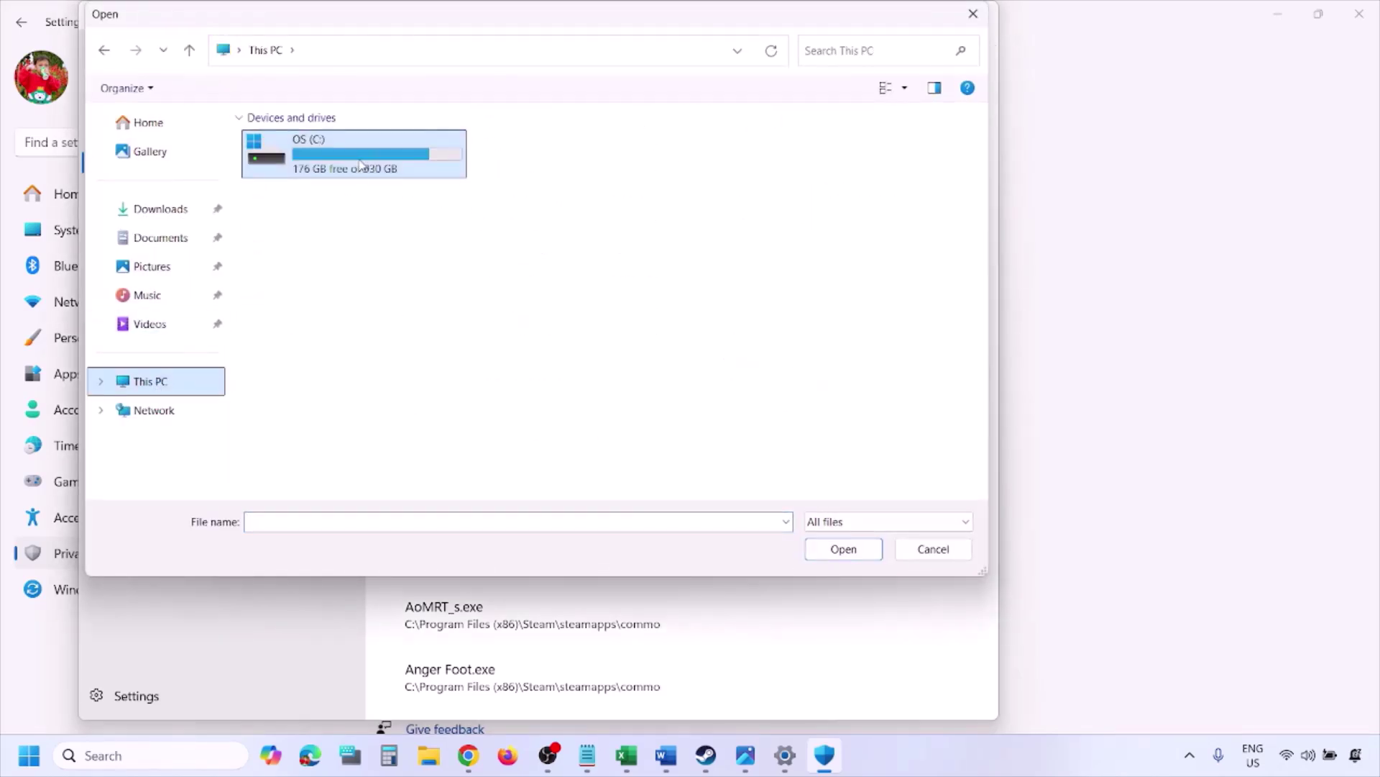
double_click(360, 165)
scroll(357, 166, "down", 3)
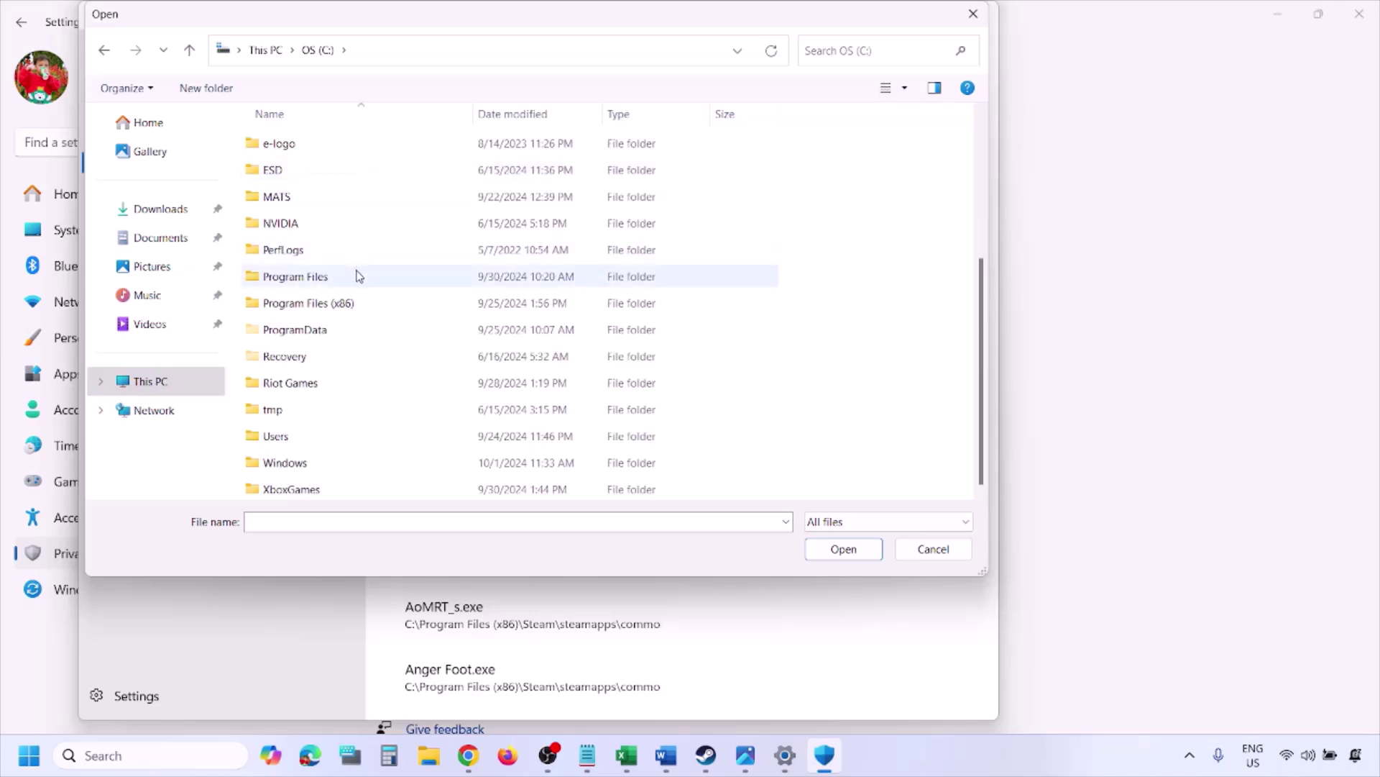
double_click(346, 302)
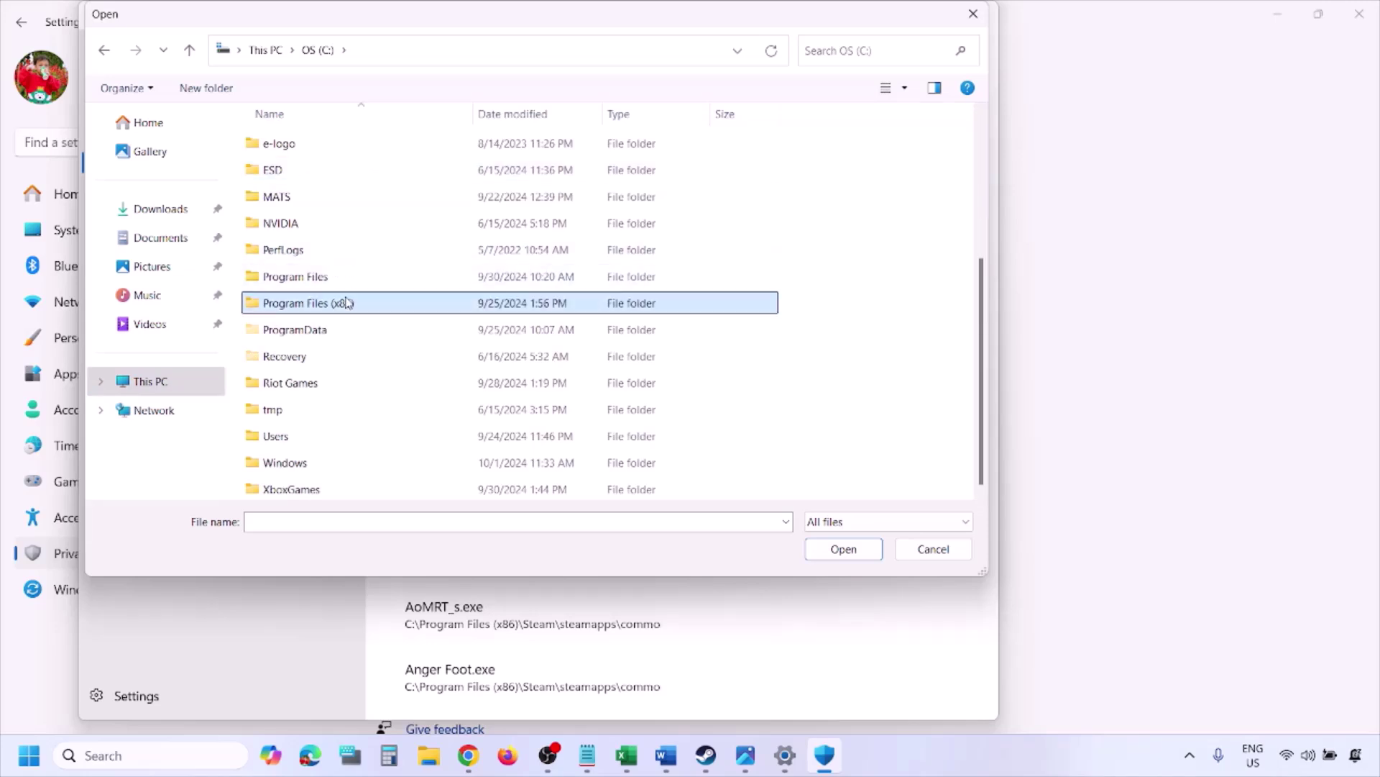
Browse to the steamapps folder inside the Steam folder and cancel the file selection.
scroll(348, 302, "down", 4)
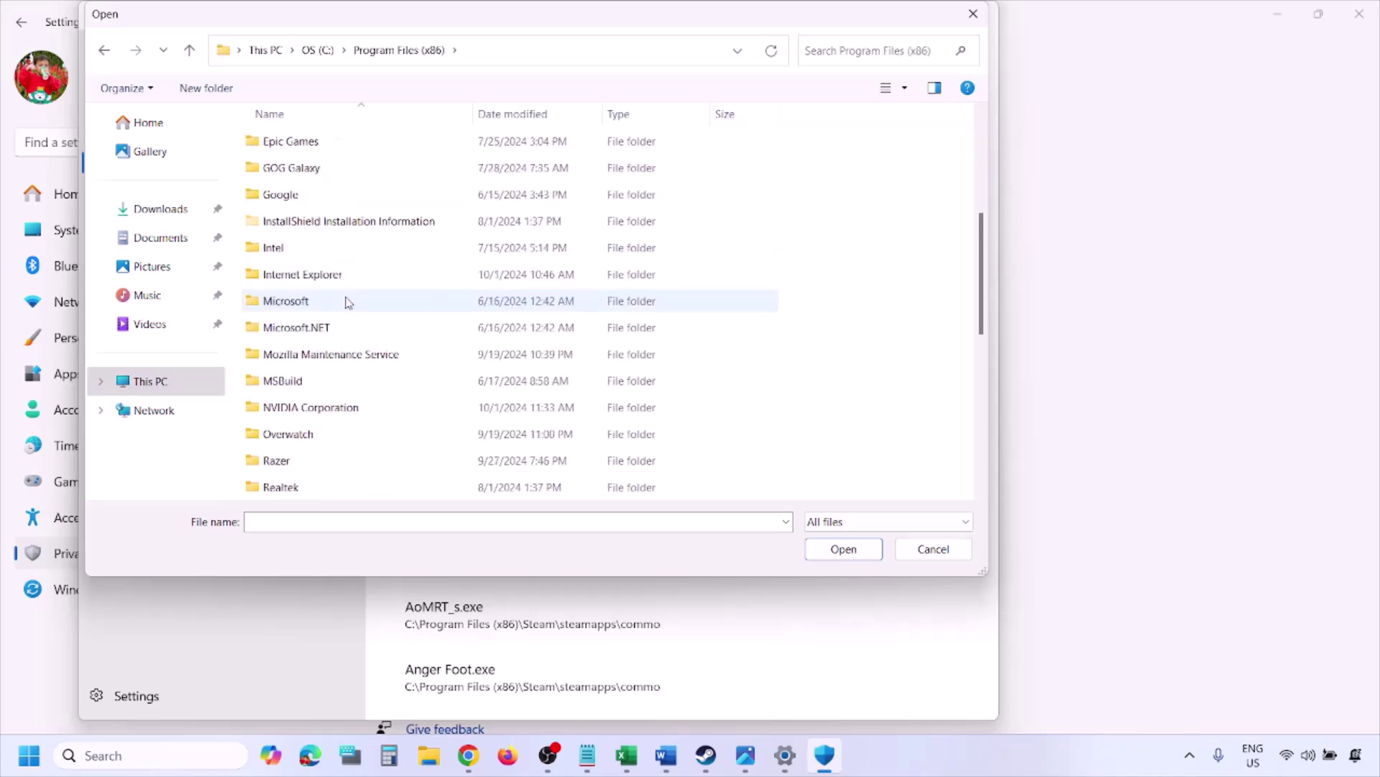
scroll(348, 302, "down", 4)
double_click(308, 247)
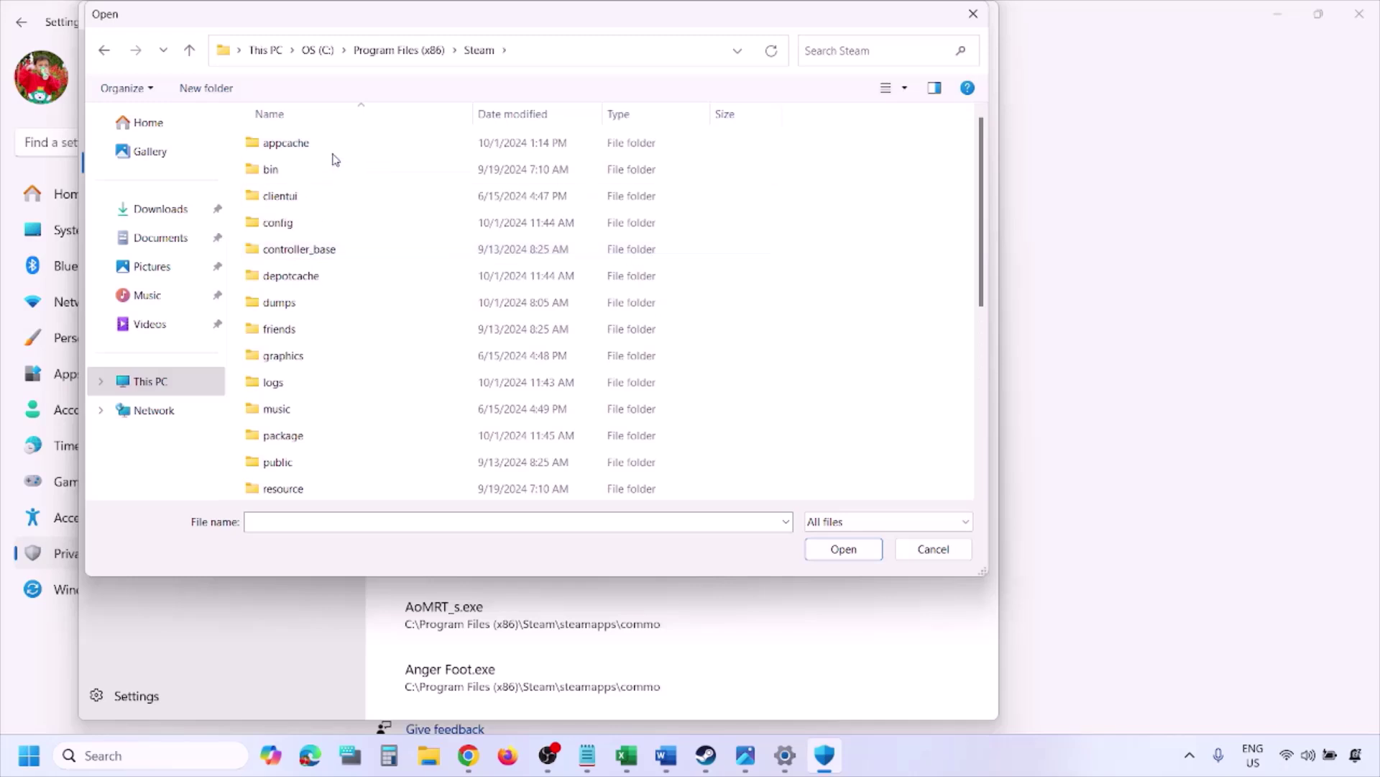
scroll(324, 309, "down", 4)
left_click(314, 278)
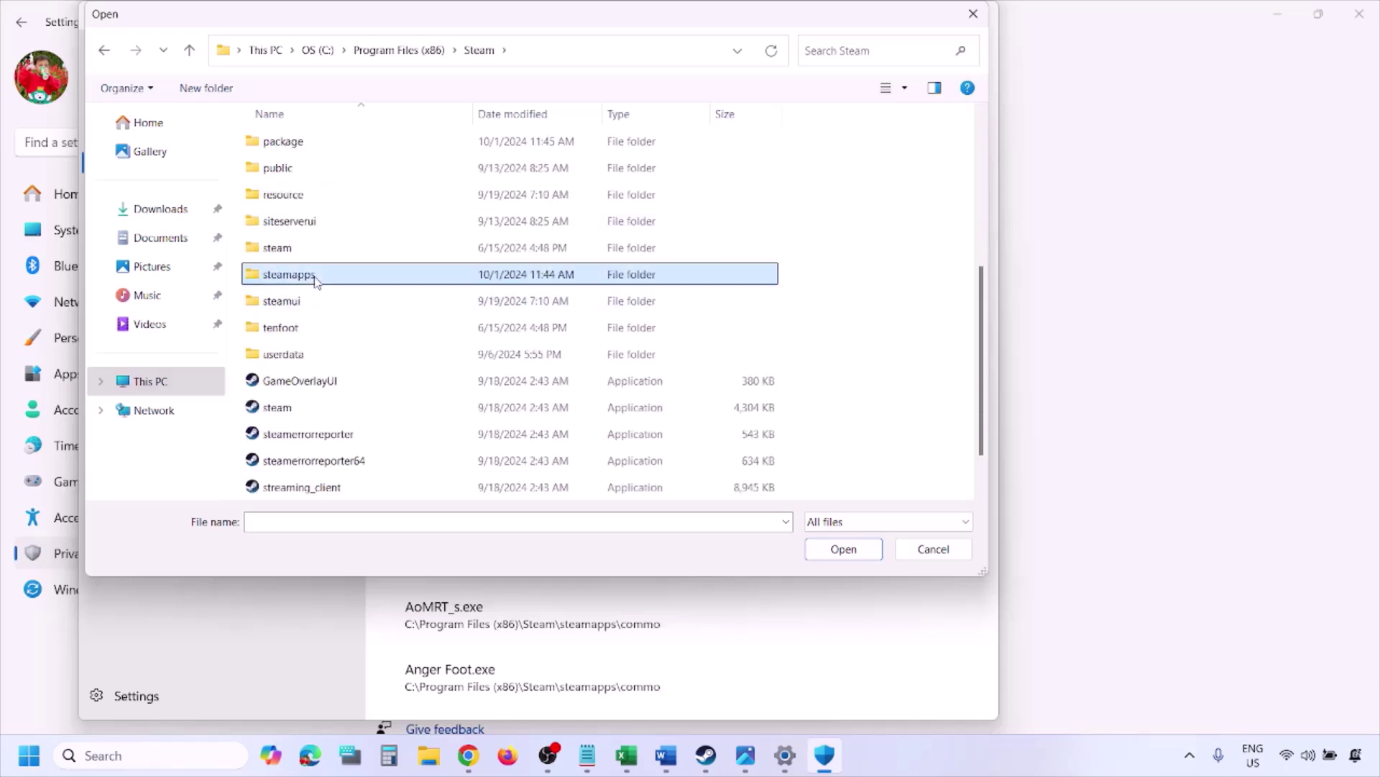
double_click(314, 277)
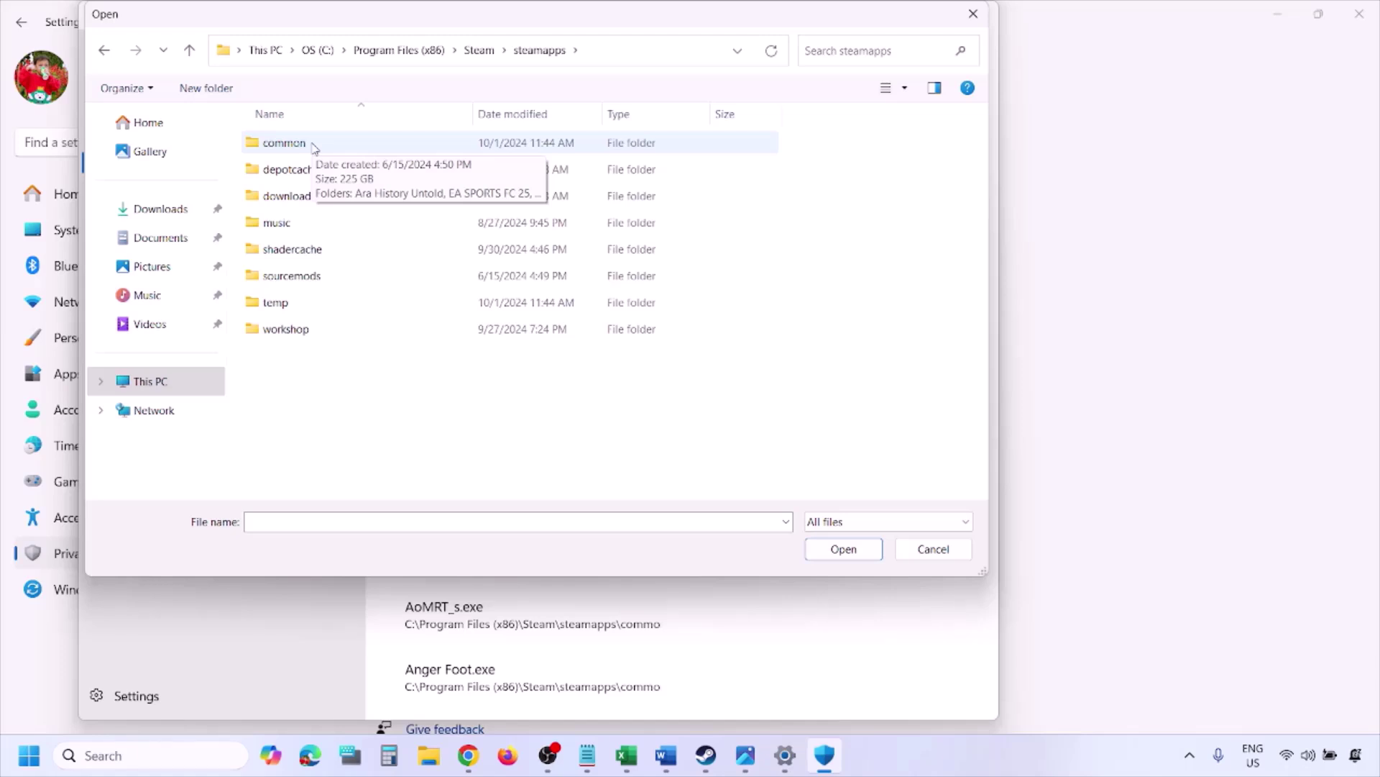
left_click(932, 549)
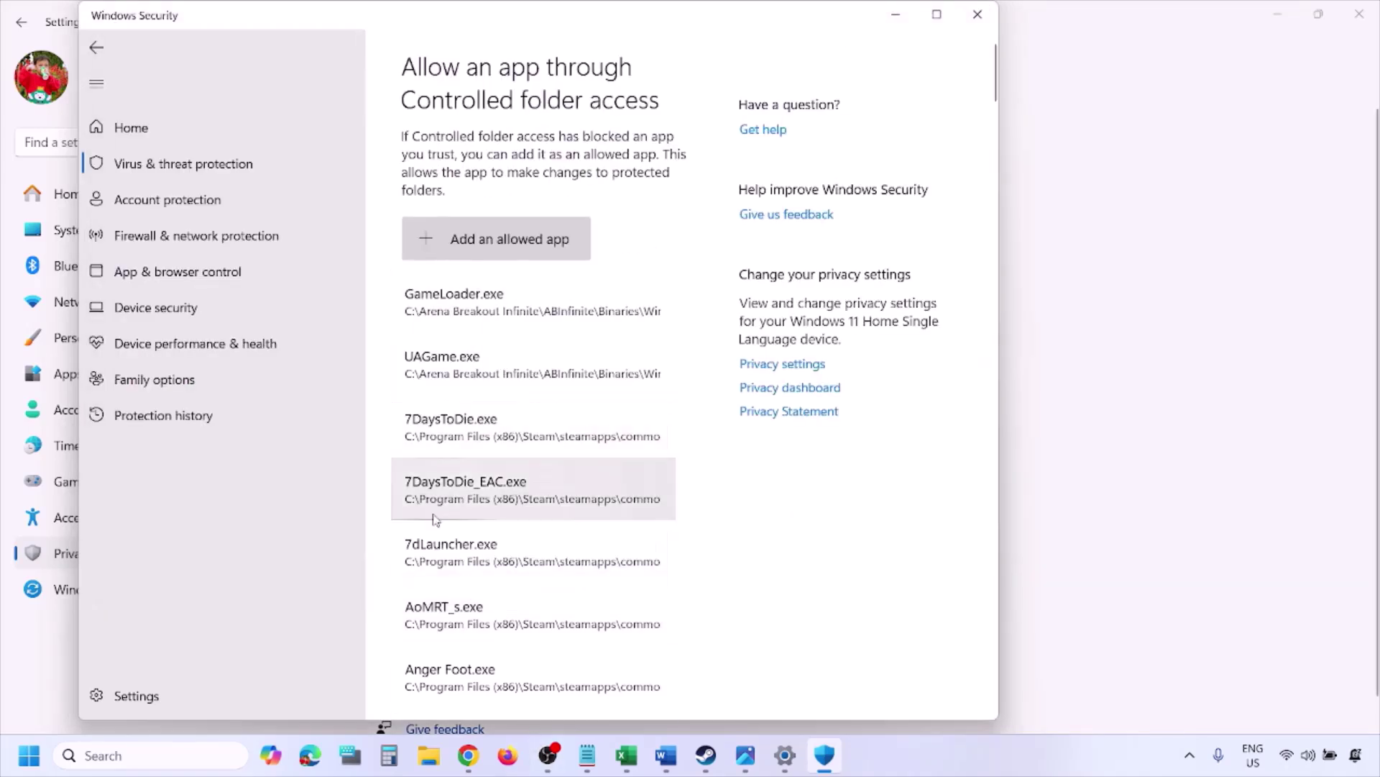
Search Windows for Control Panel and open Windows Defender Firewall under System and Security.
left_click(142, 755)
type("ontrol")
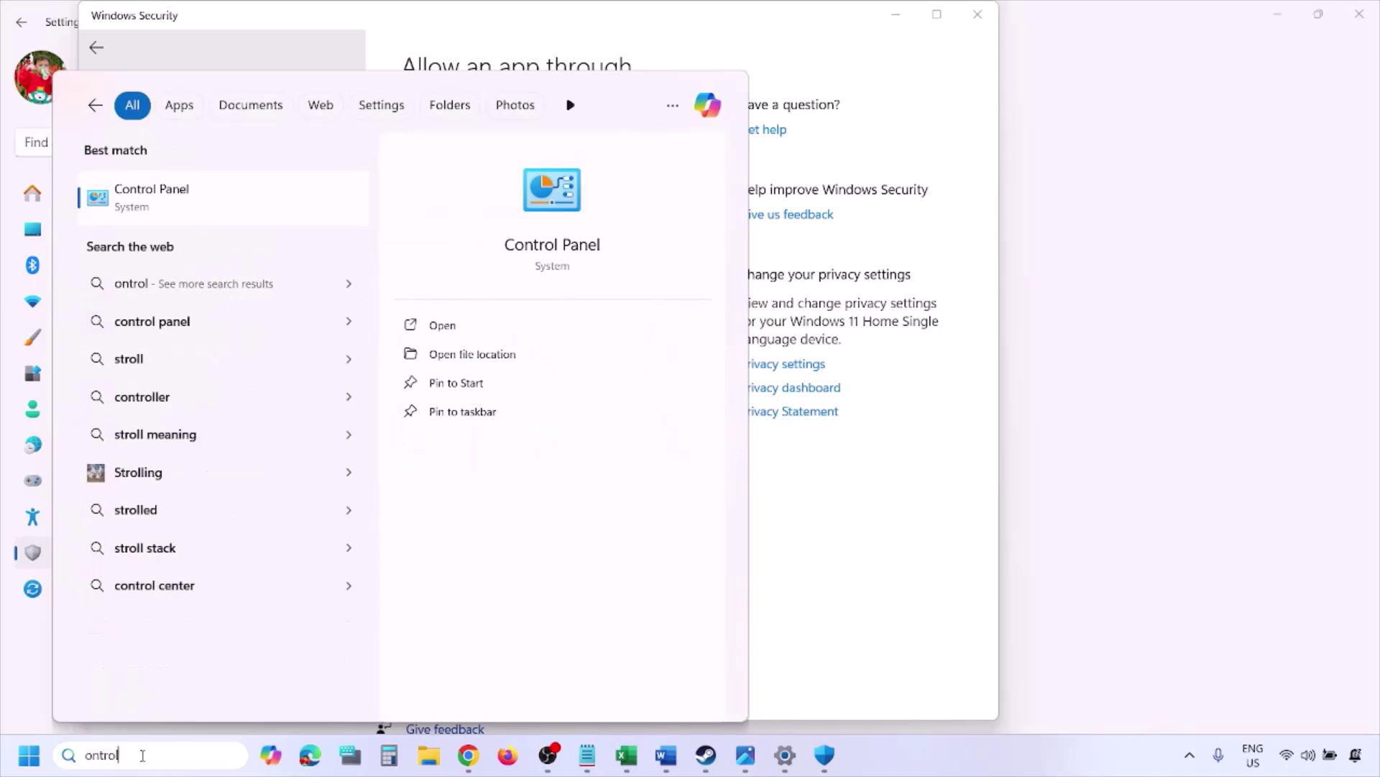
key("Return")
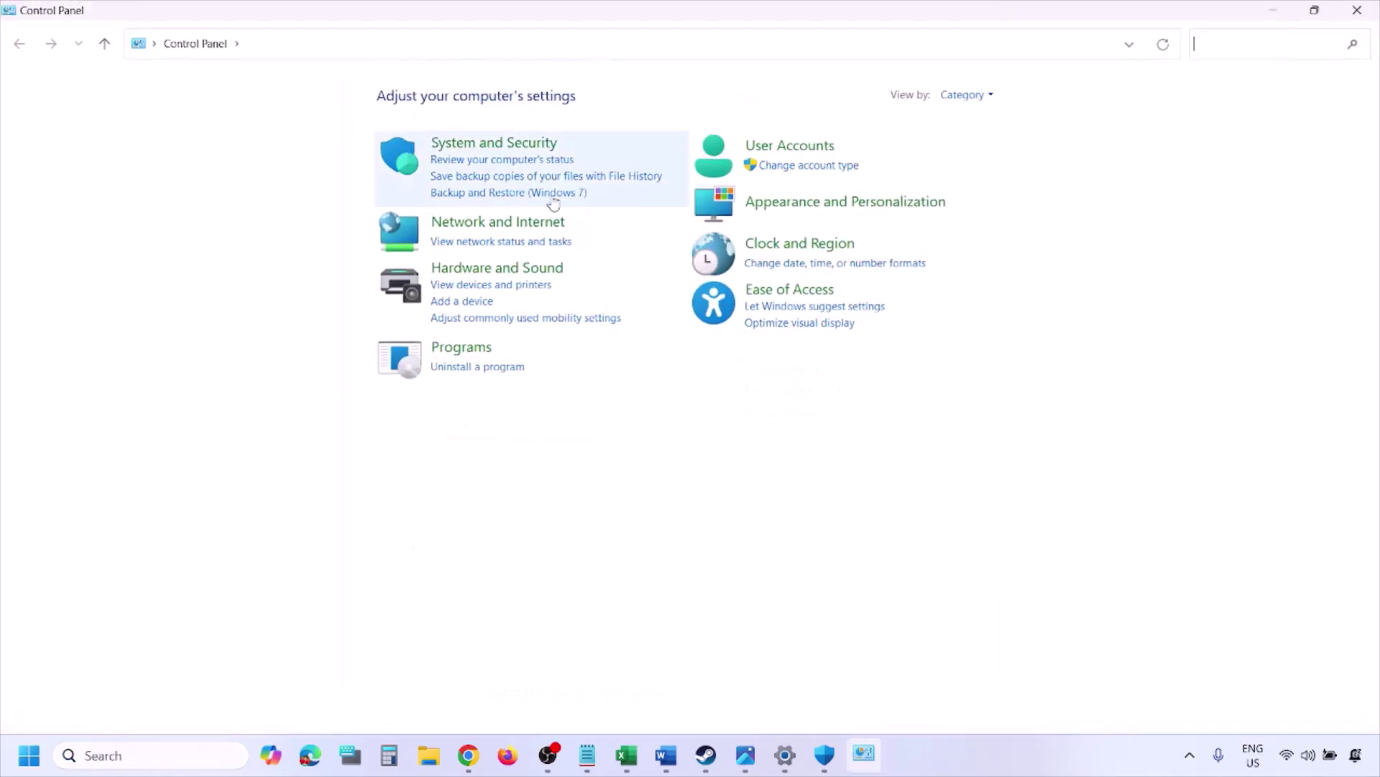
left_click(476, 145)
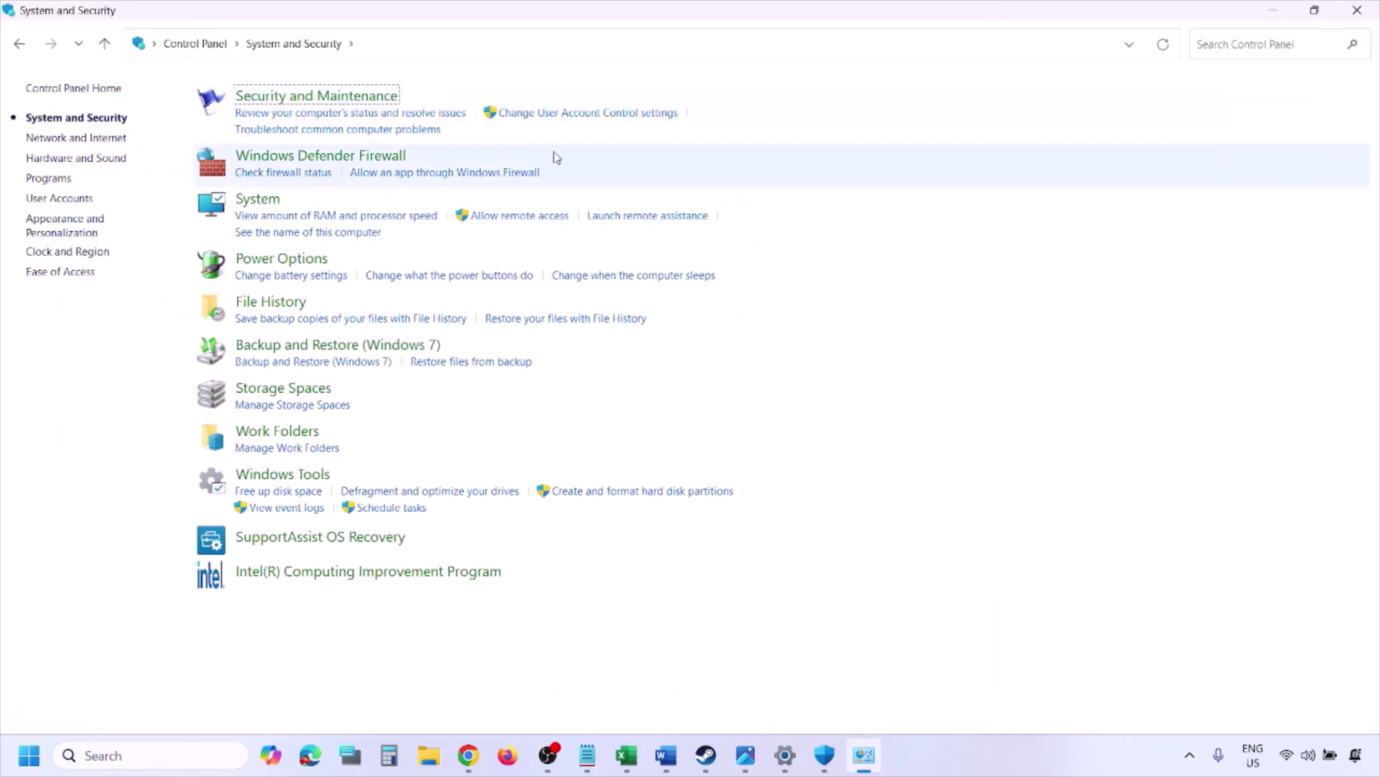
left_click(373, 156)
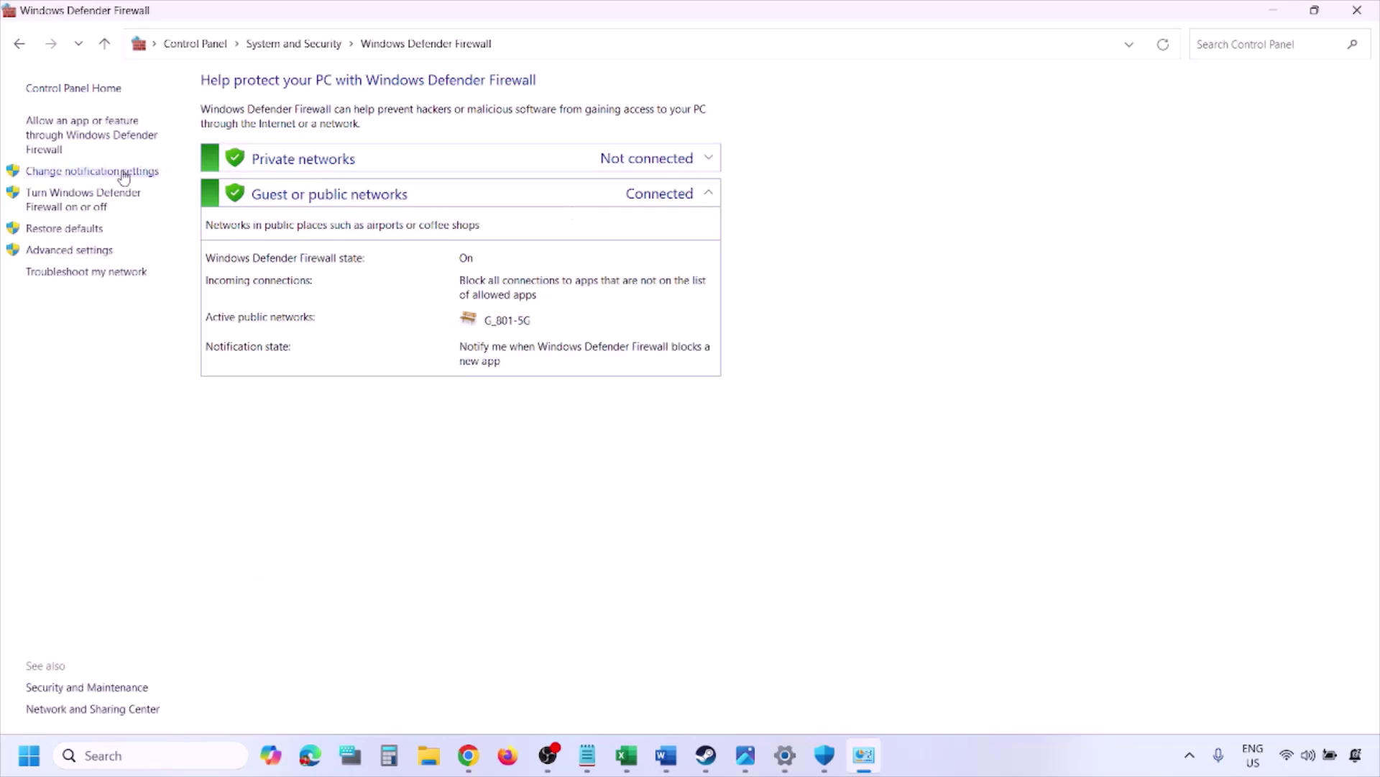
Open the apps allowed through Windows Defender Firewall, unlock the list for changes and start allowing another app.
left_click(95, 133)
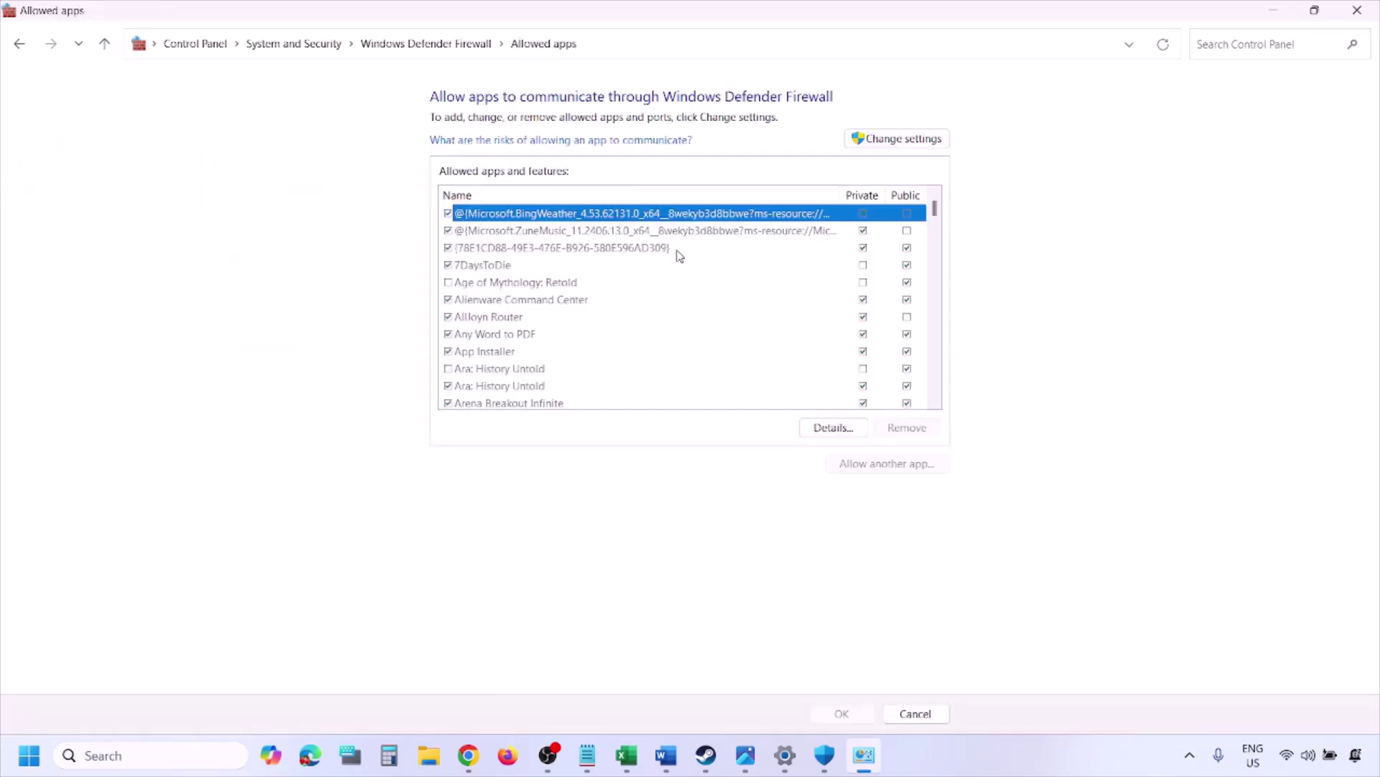
left_click(927, 136)
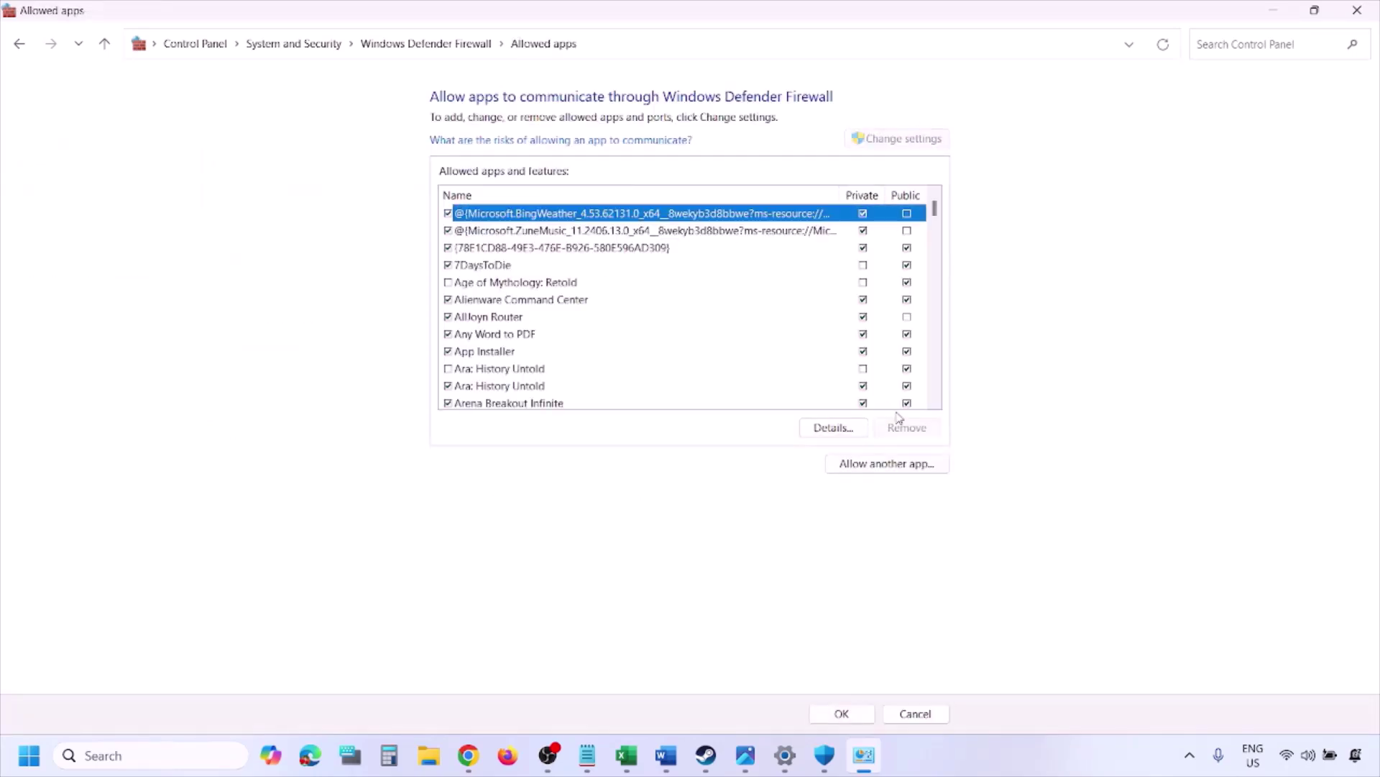
left_click(889, 464)
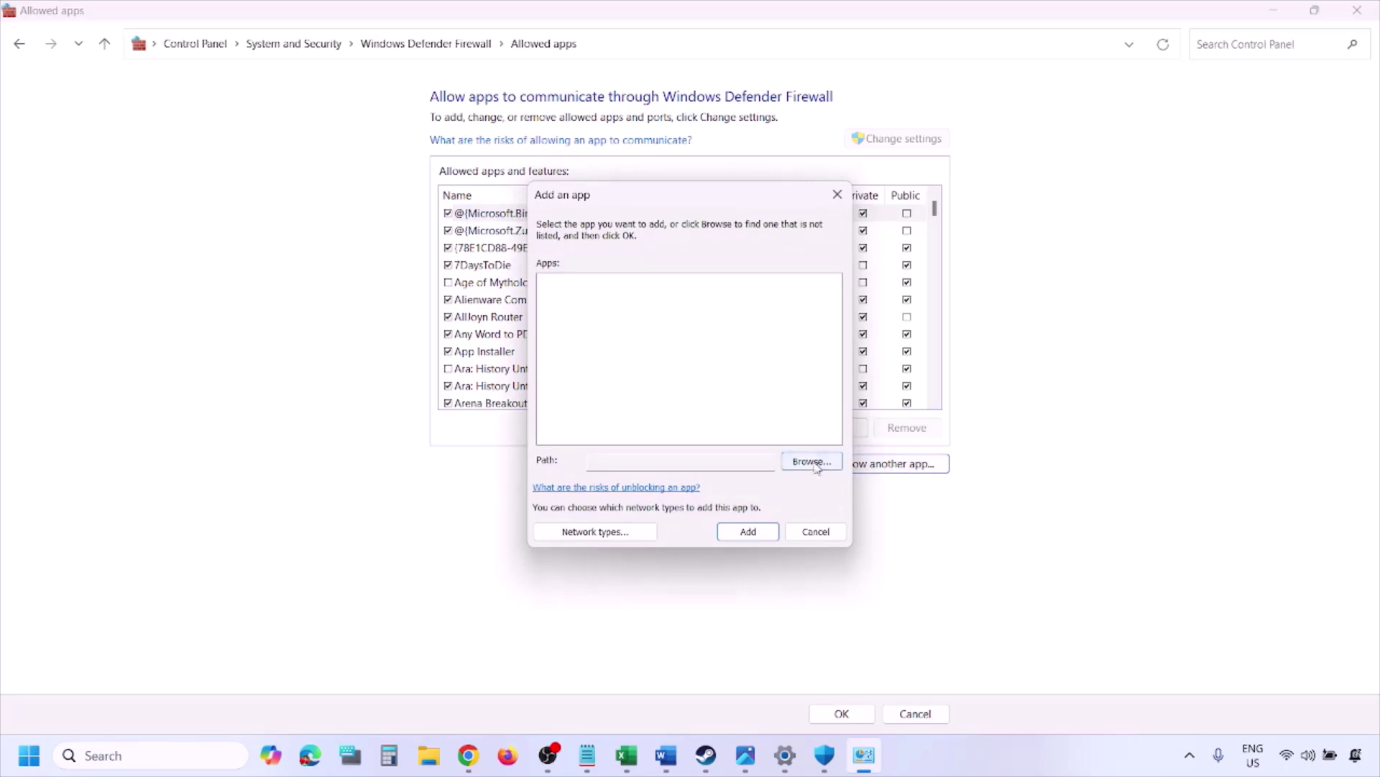
Browse to This PC for an app to add to the firewall's allowed list, and cancel the file selection.
left_click(813, 462)
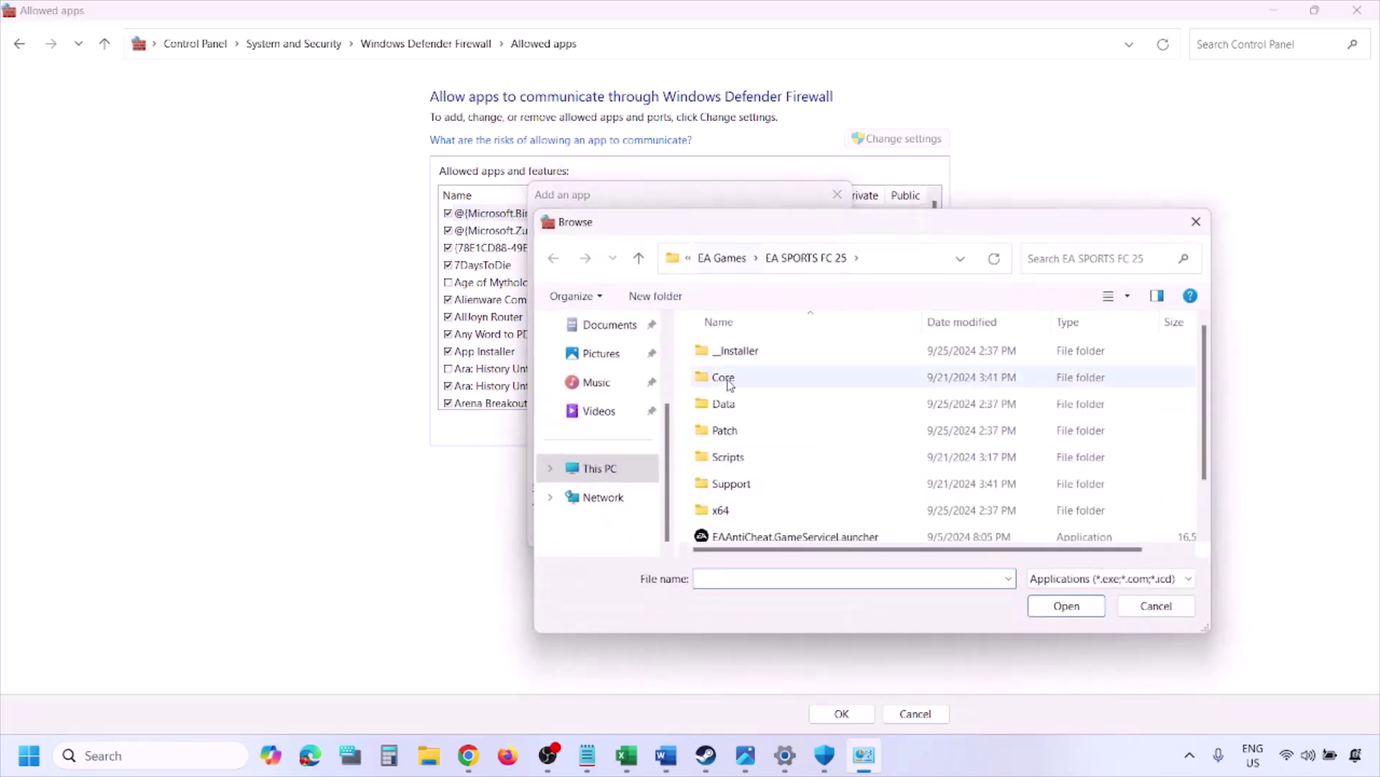
left_click(649, 466)
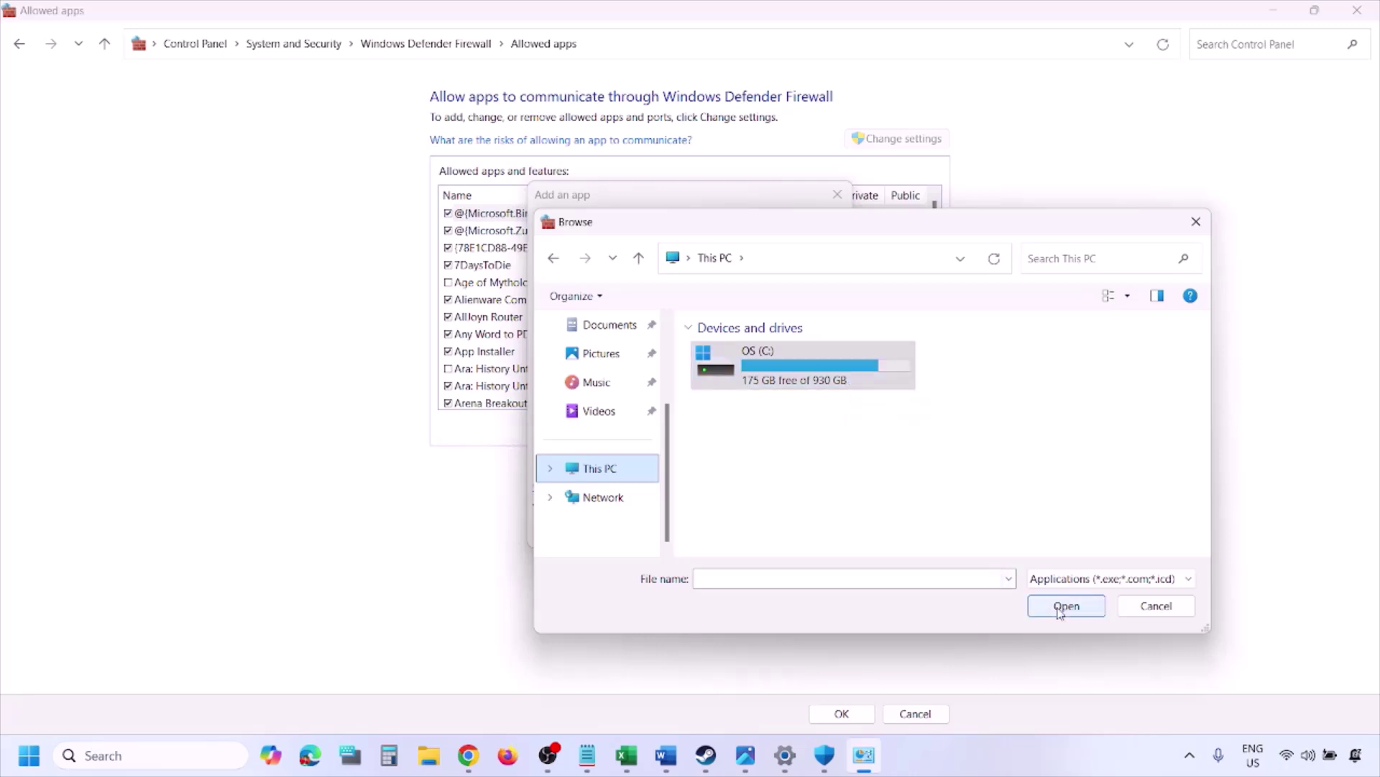
left_click(1152, 608)
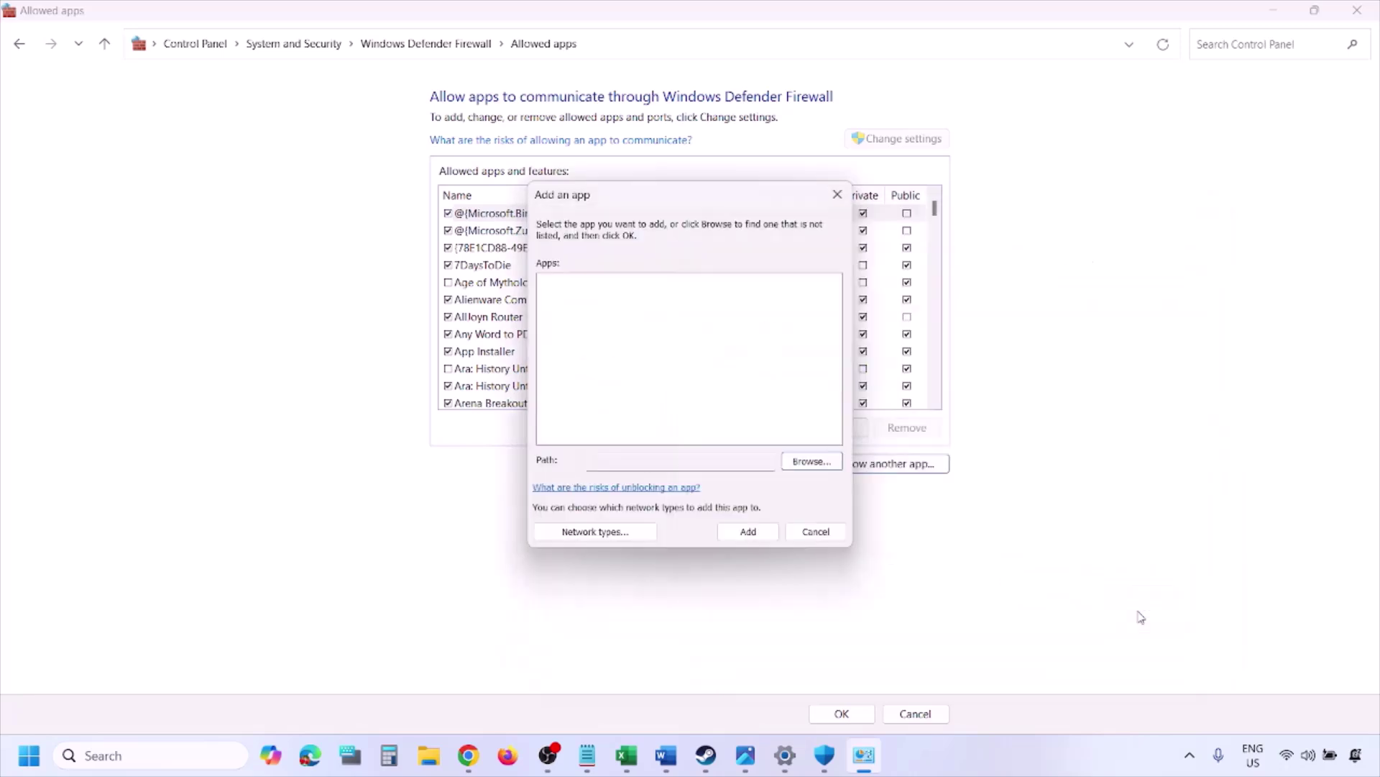
Cancel adding an app to the firewall's allowed list and close the Allowed apps window.
left_click(805, 533)
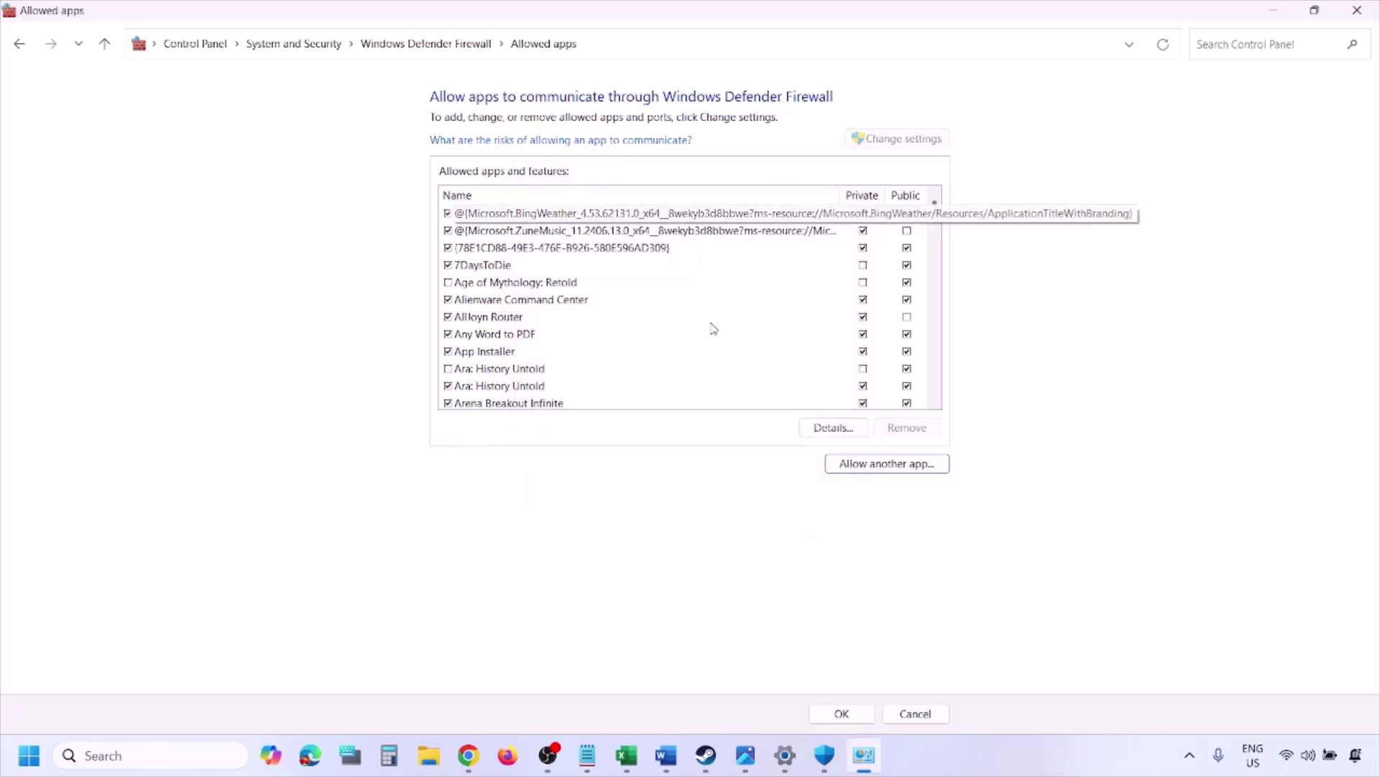
left_click(1357, 10)
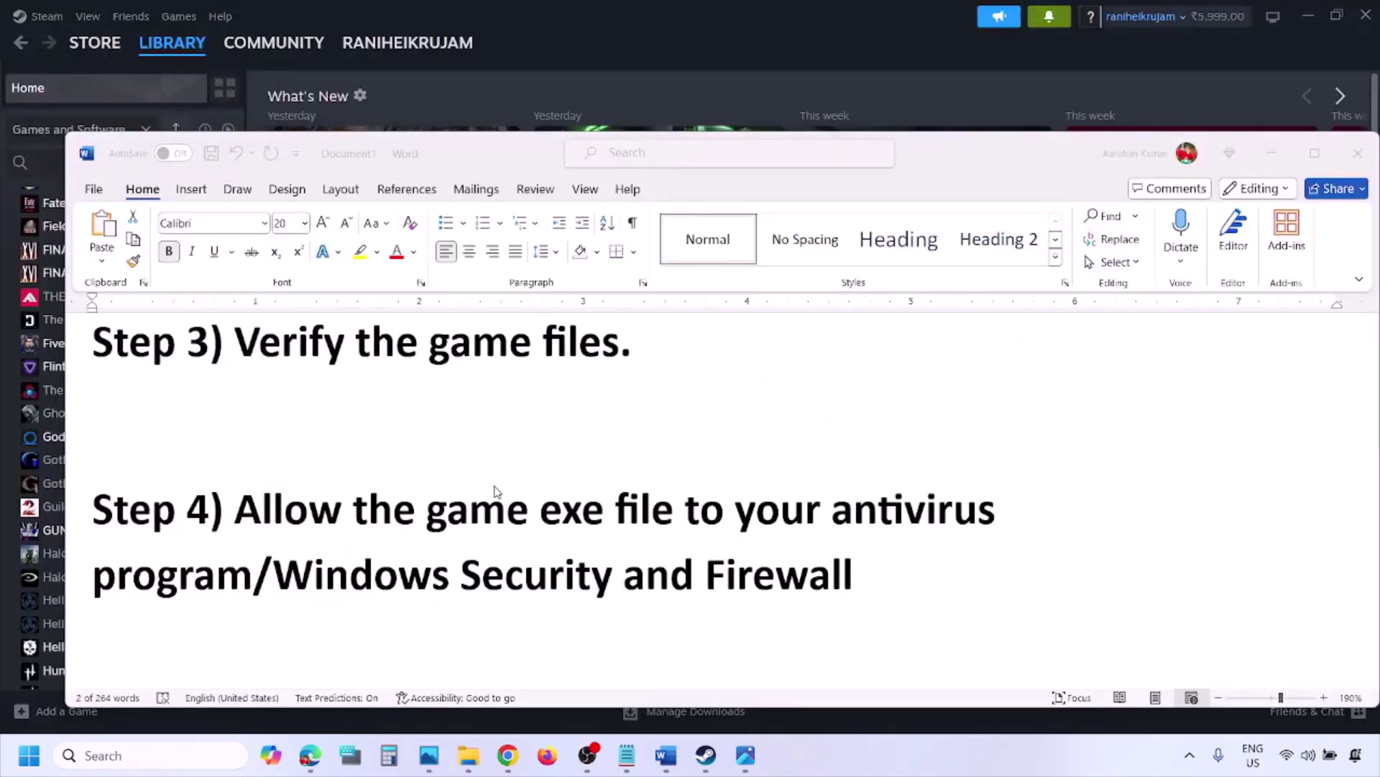
Go to Step 5 on clean graphics driver installation in the Word document and highlight parts of its NVIDIA and AMD links.
scroll(496, 493, "down", 2)
scroll(494, 489, "down", 2)
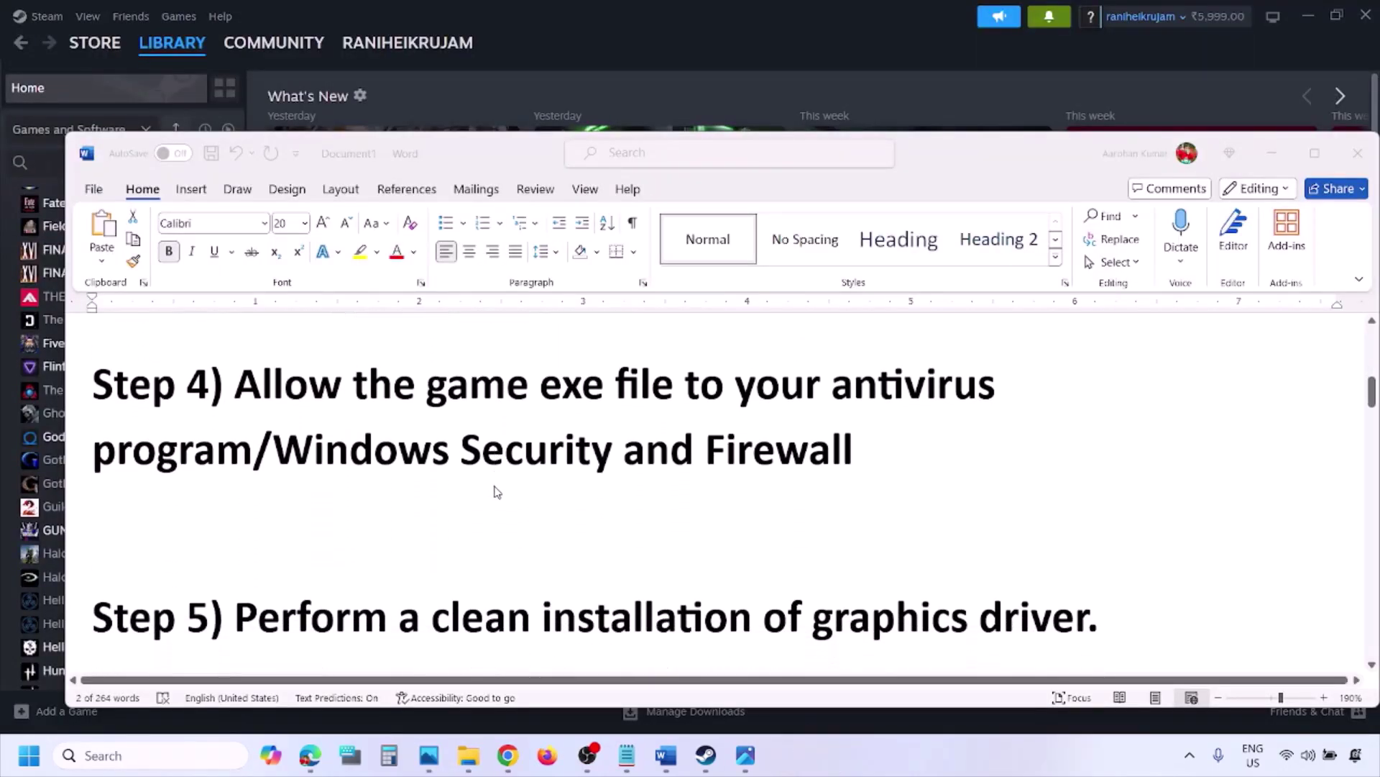
scroll(451, 517, "down", 1)
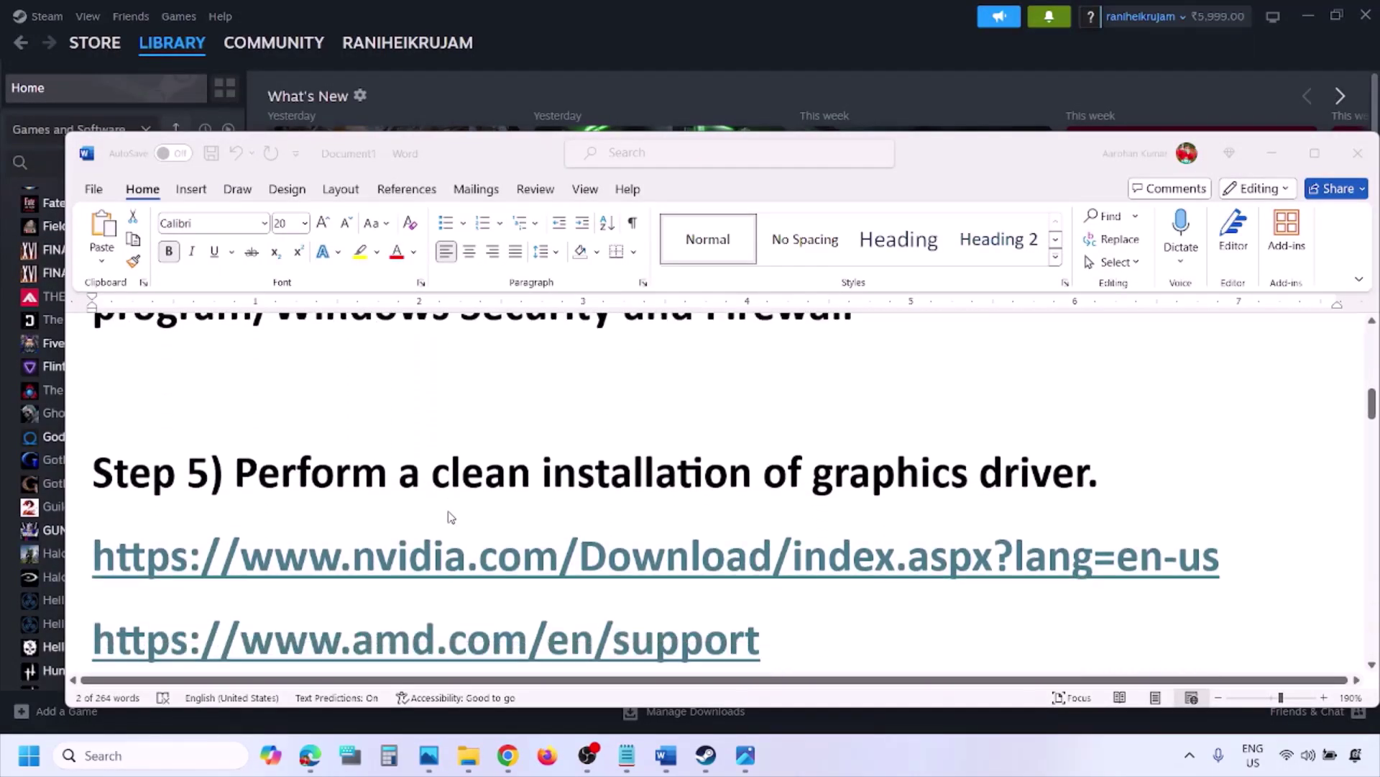
double_click(335, 470)
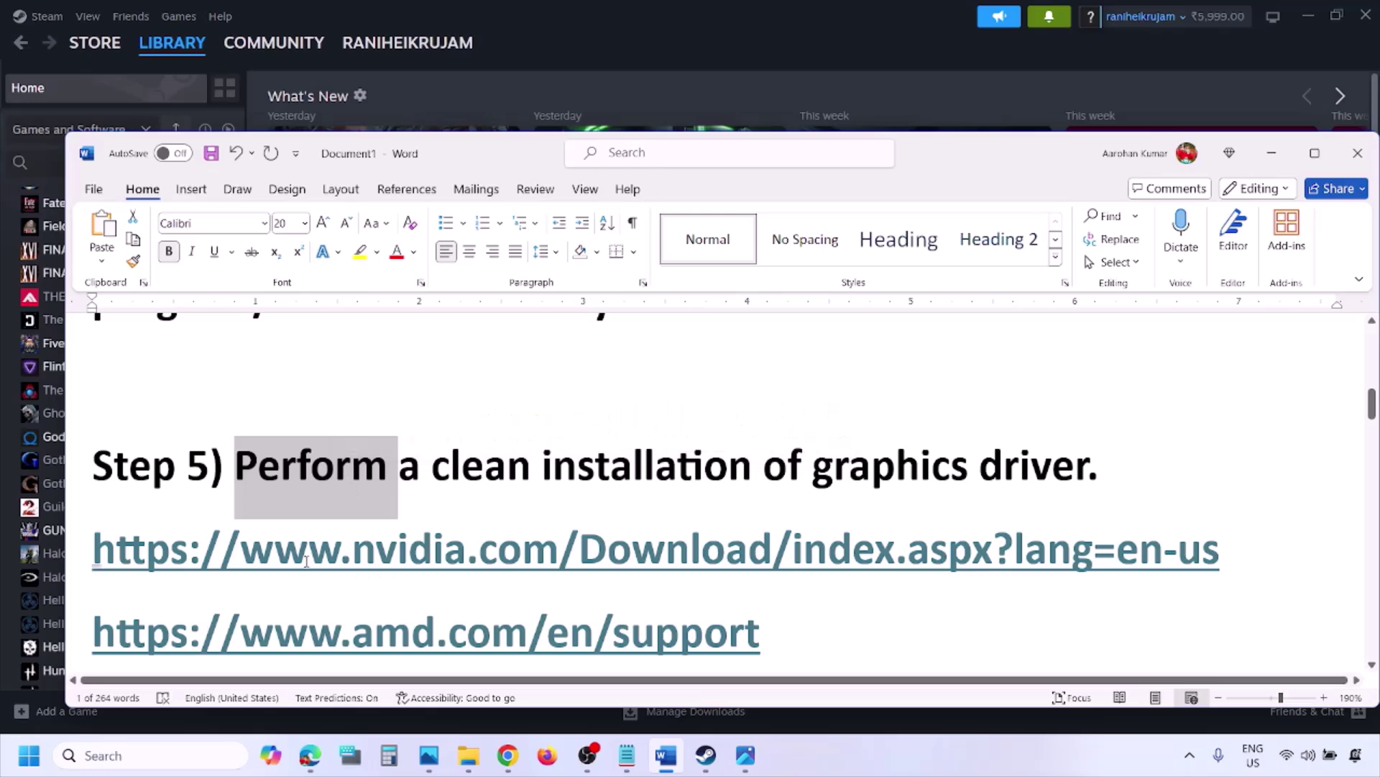
left_click_drag(310, 561, 496, 565)
scroll(496, 565, "down", 1)
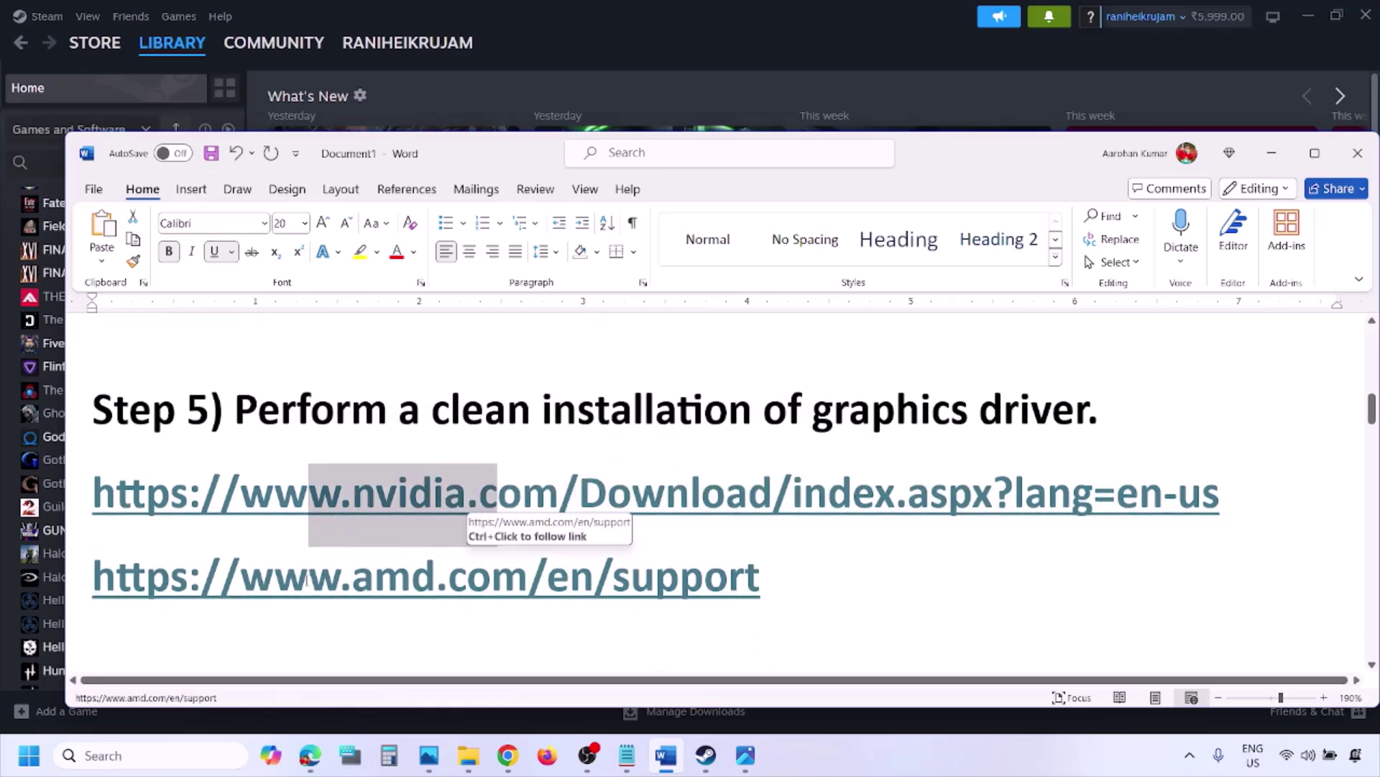
left_click_drag(309, 576, 725, 579)
left_click(907, 745)
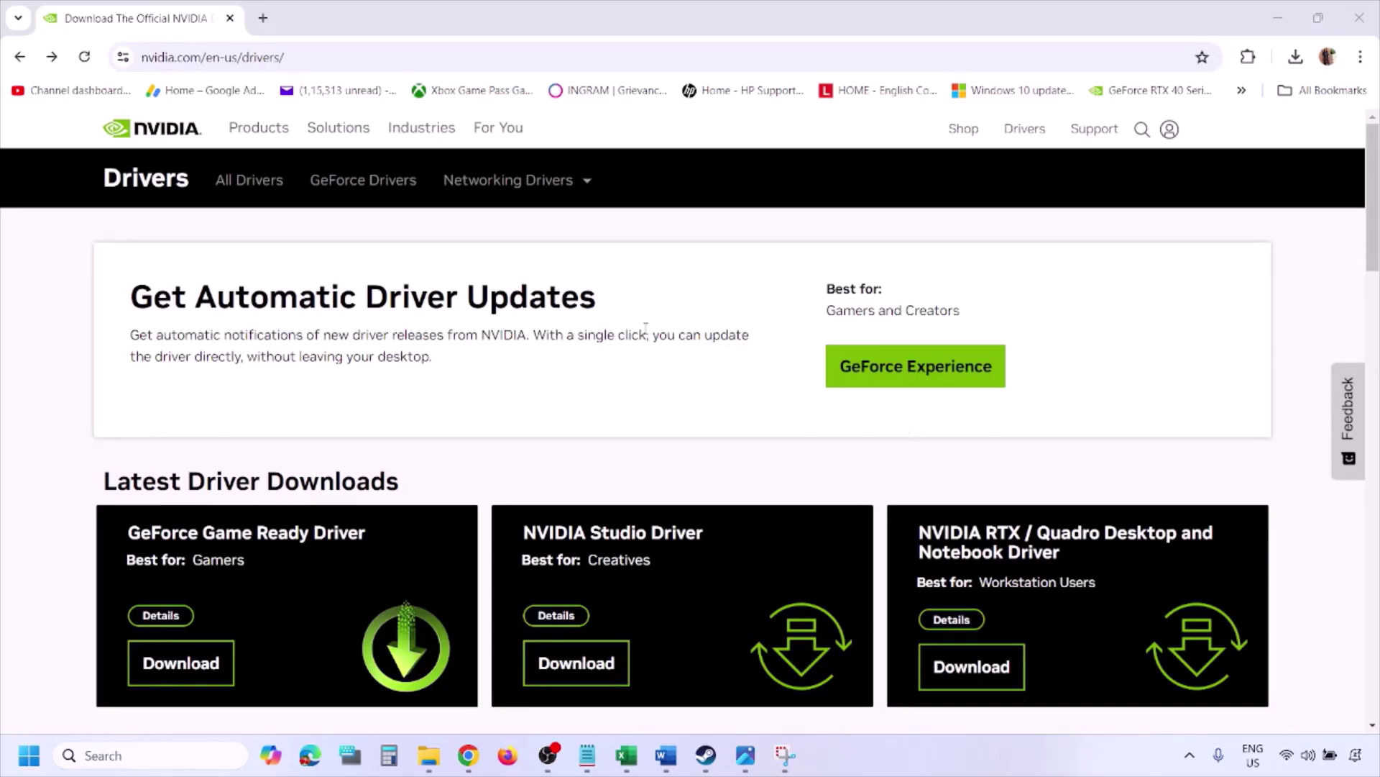
Select Windows 11 in NVIDIA's manual driver search for the GeForce RTX 3050 Laptop GPU and run the search.
scroll(323, 439, "down", 9)
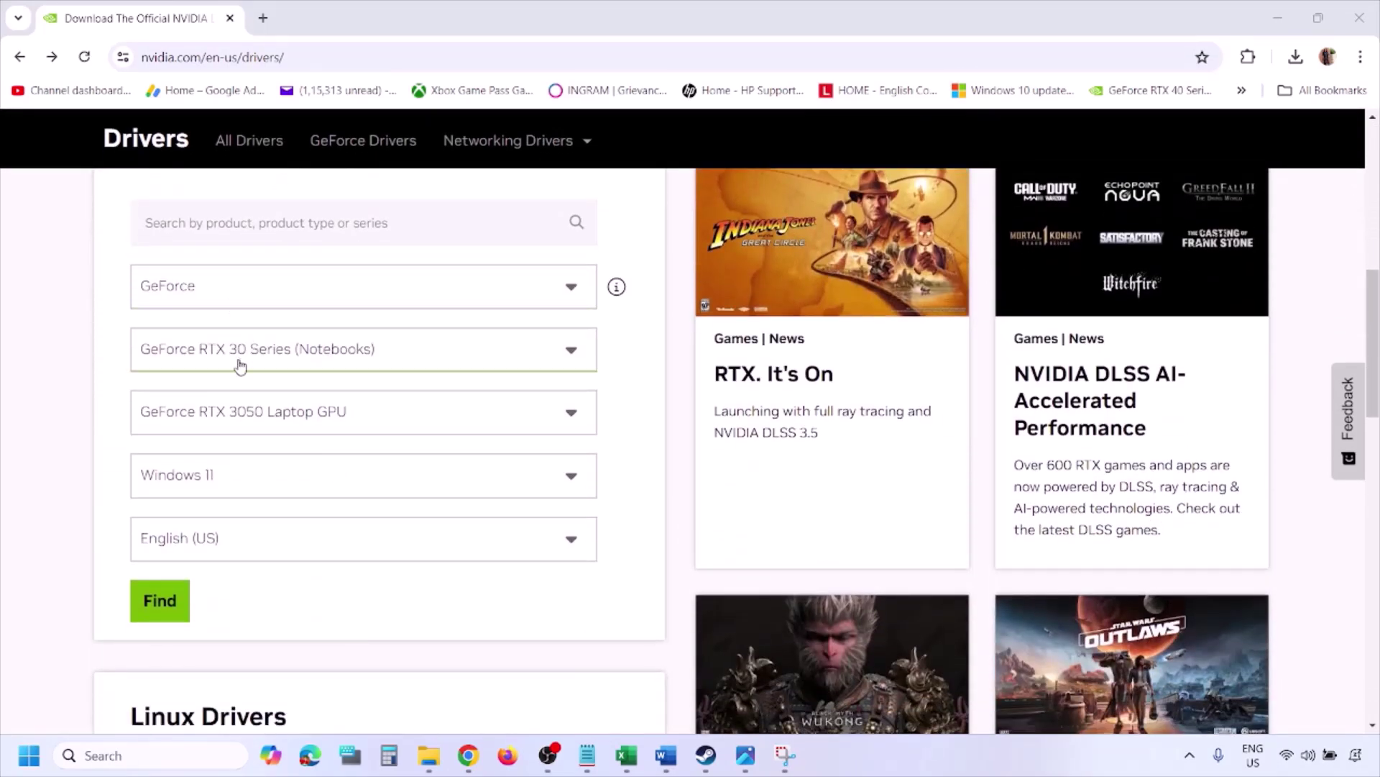
left_click(228, 481)
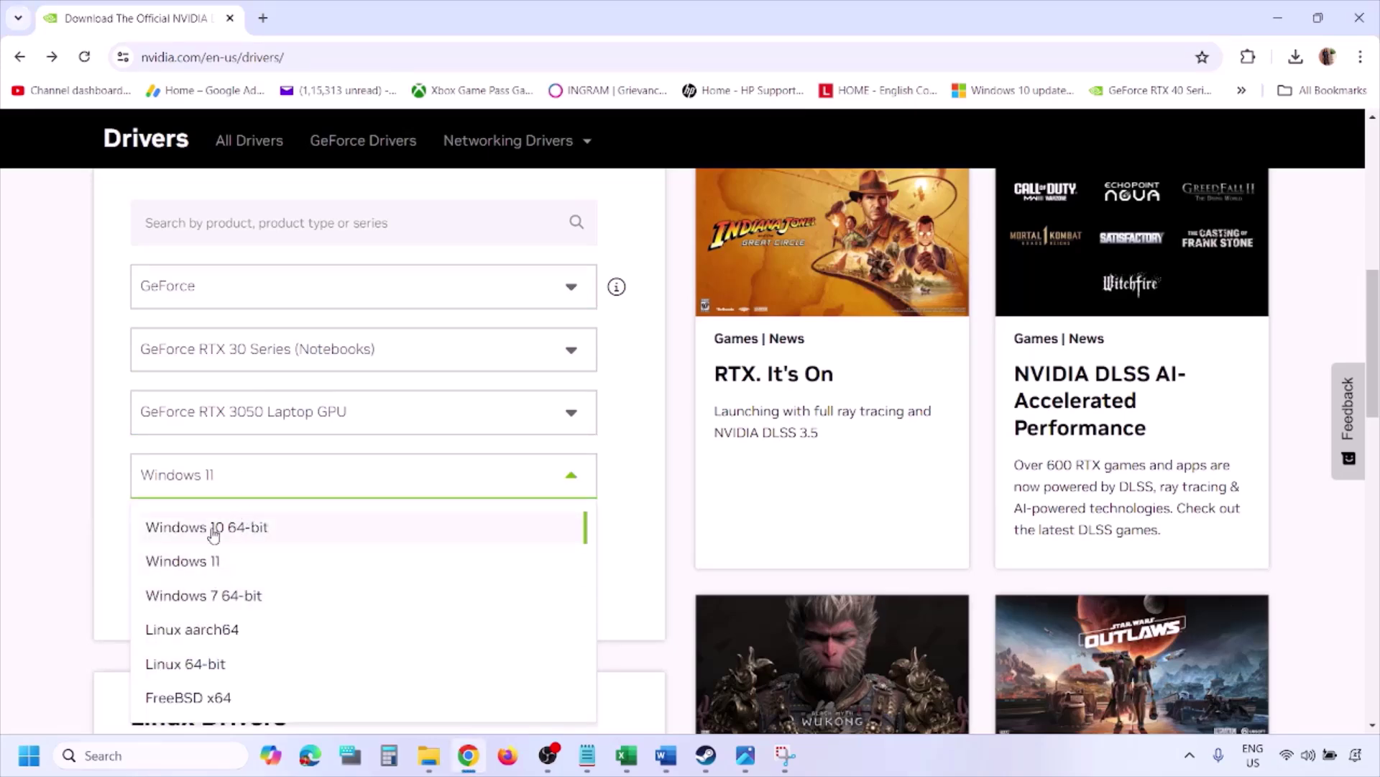
left_click(203, 562)
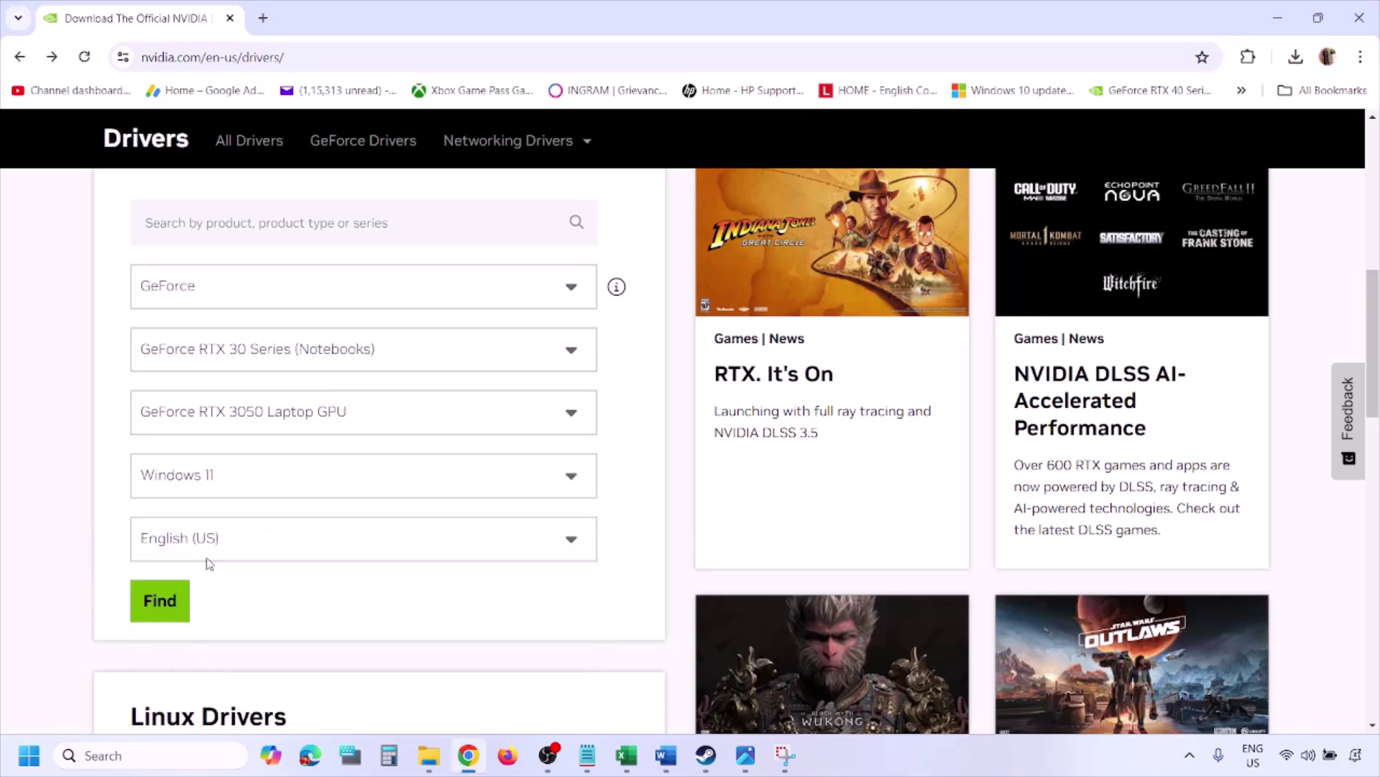
left_click(159, 602)
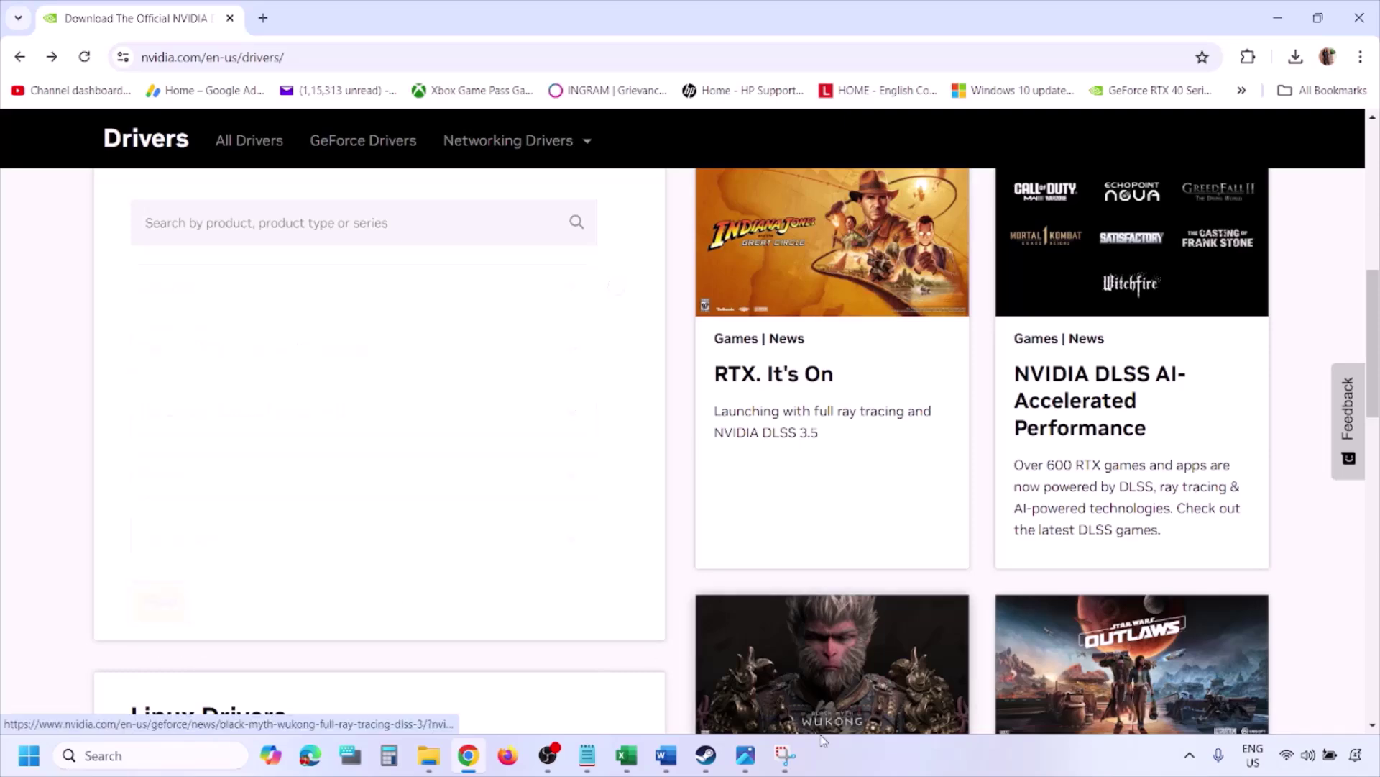
Switch to Photos and examine the driver download and clean installation screenshots from 1.png to 5.png in order.
left_click(746, 755)
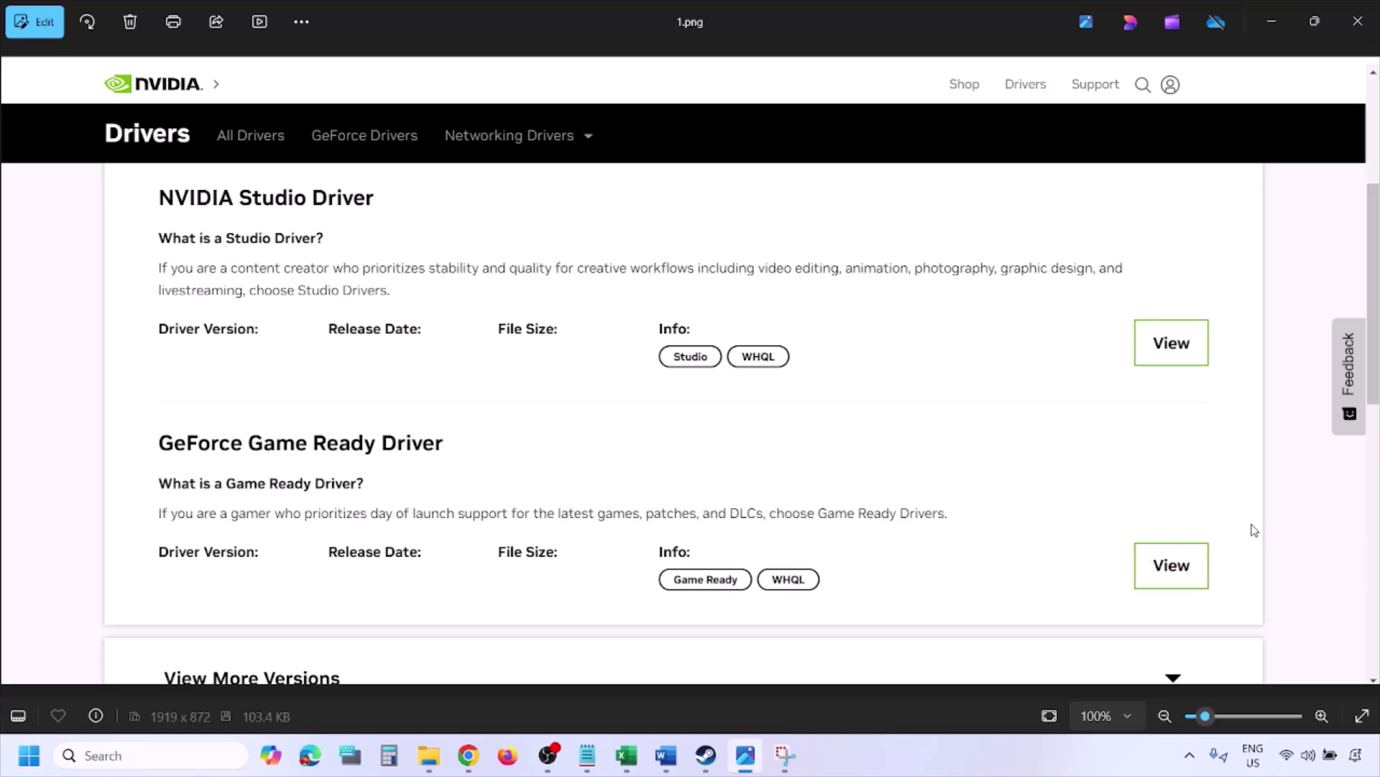
key("Right")
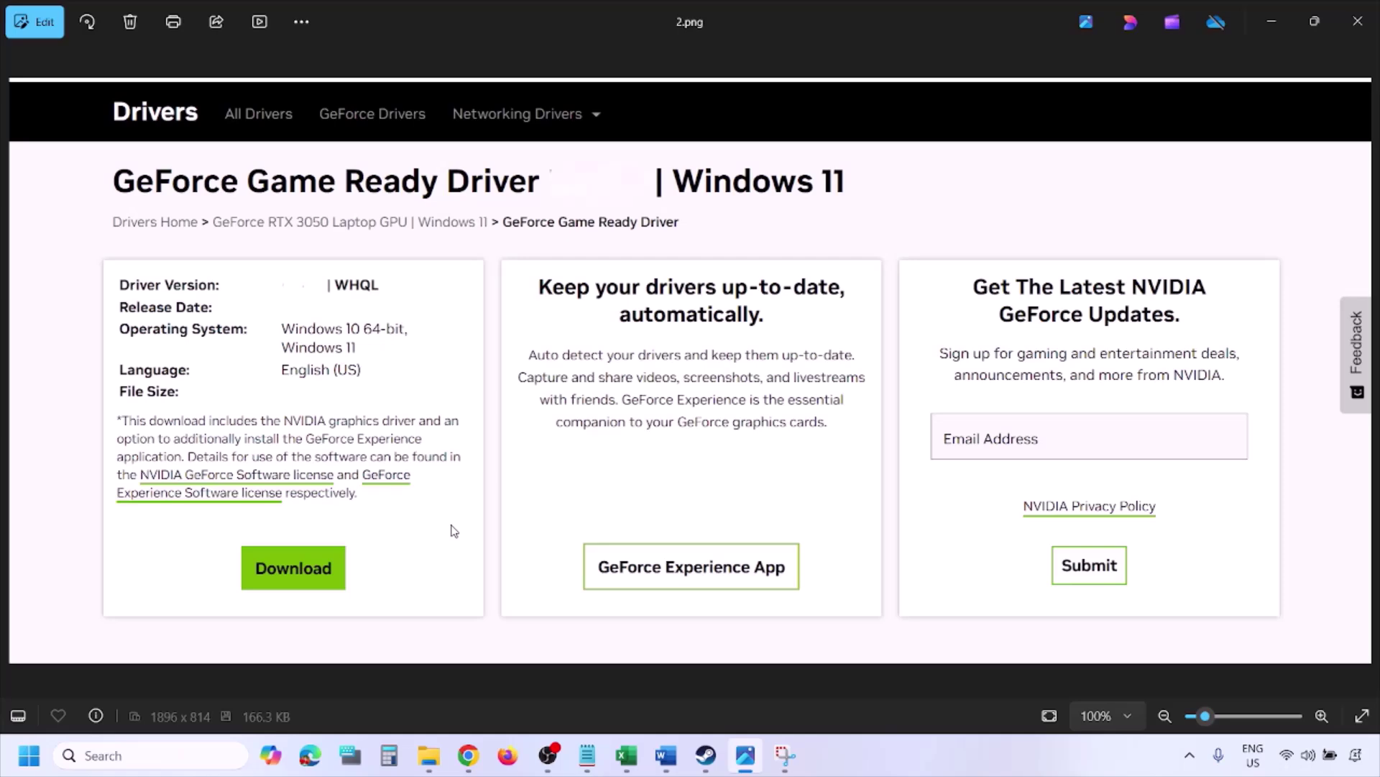
key("Right")
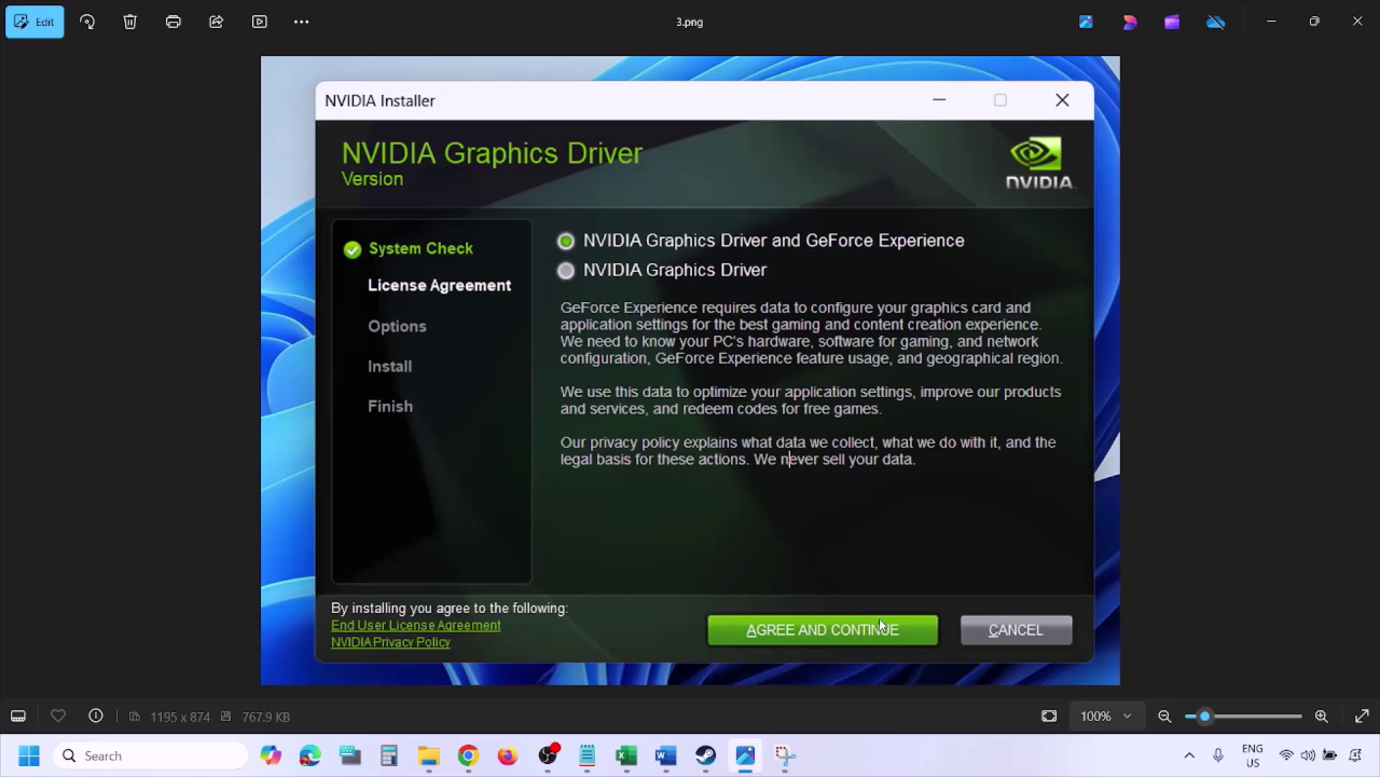
key("Right")
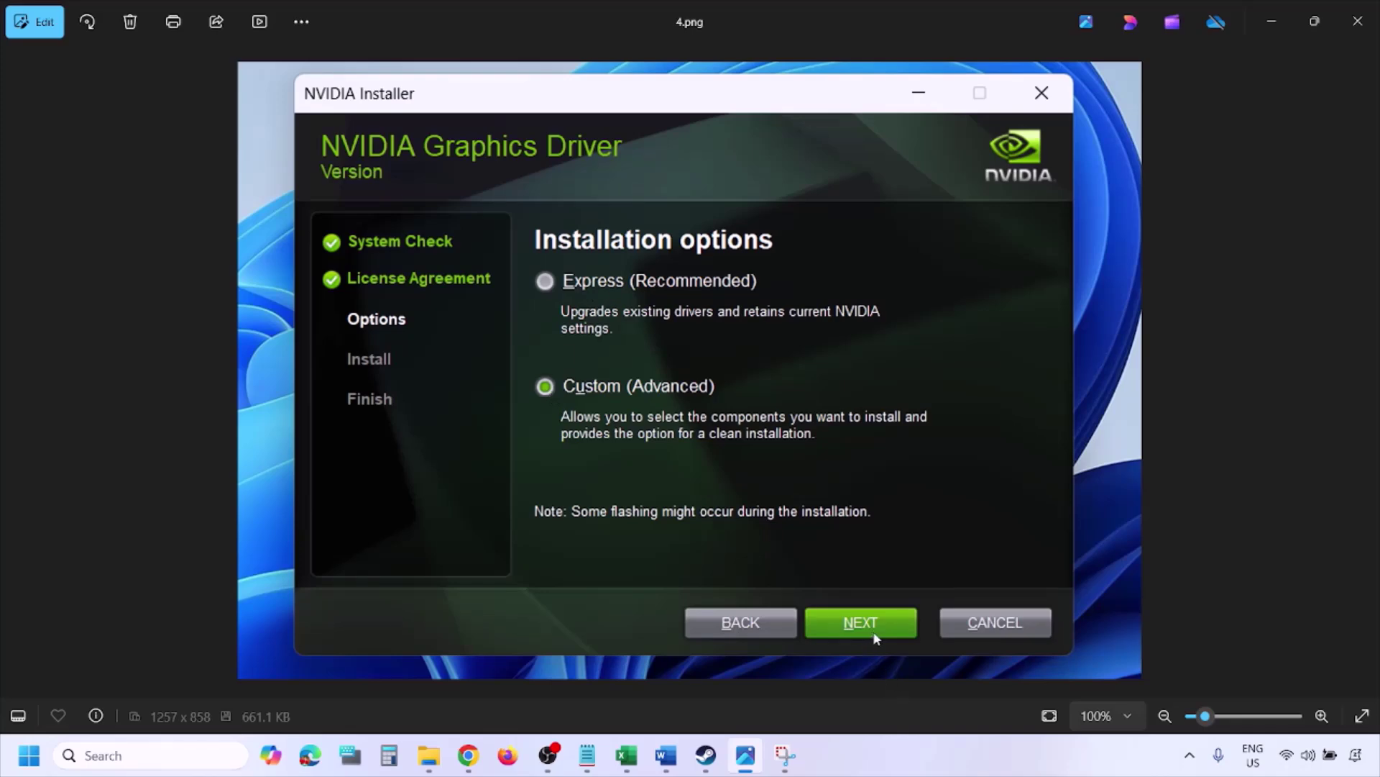
key("Right")
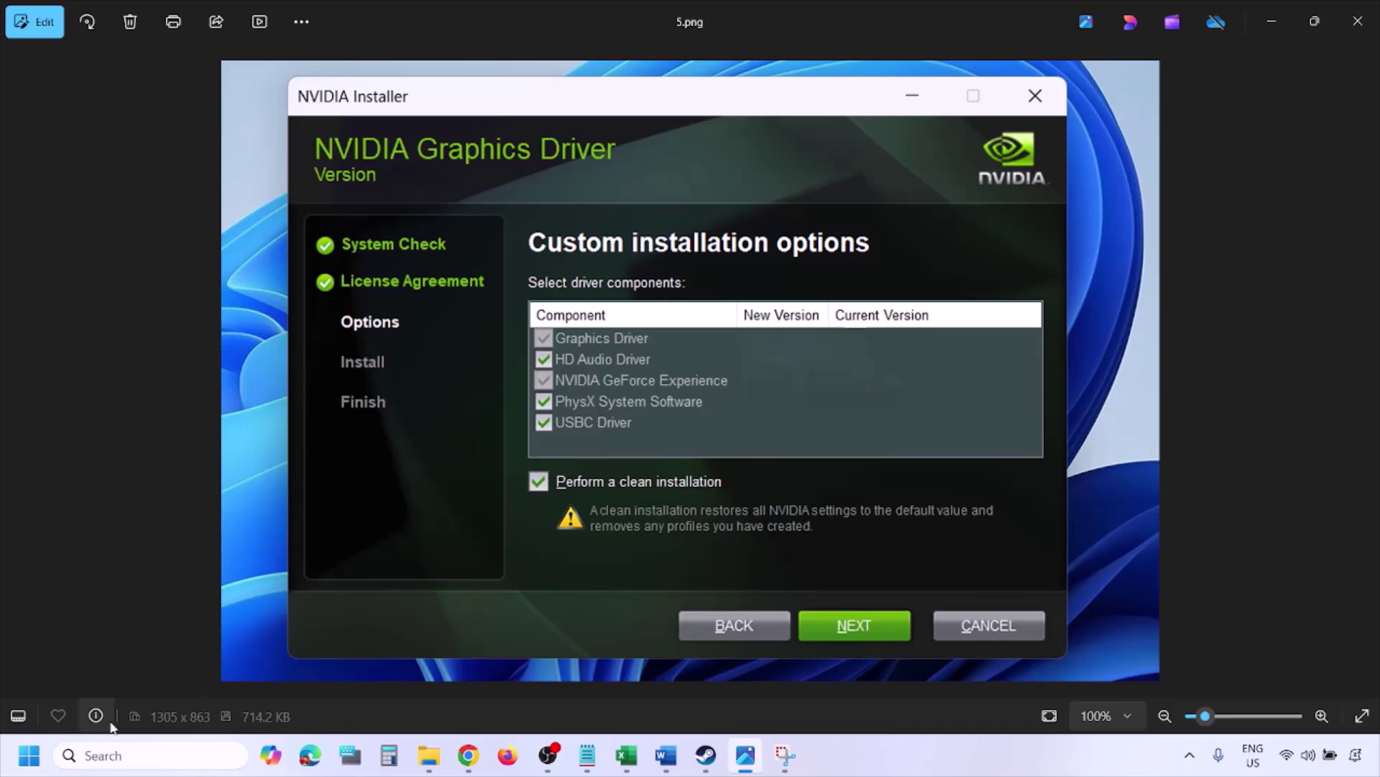
Show the computer's Restart option among the power options and dismiss them without restarting.
left_click(29, 755)
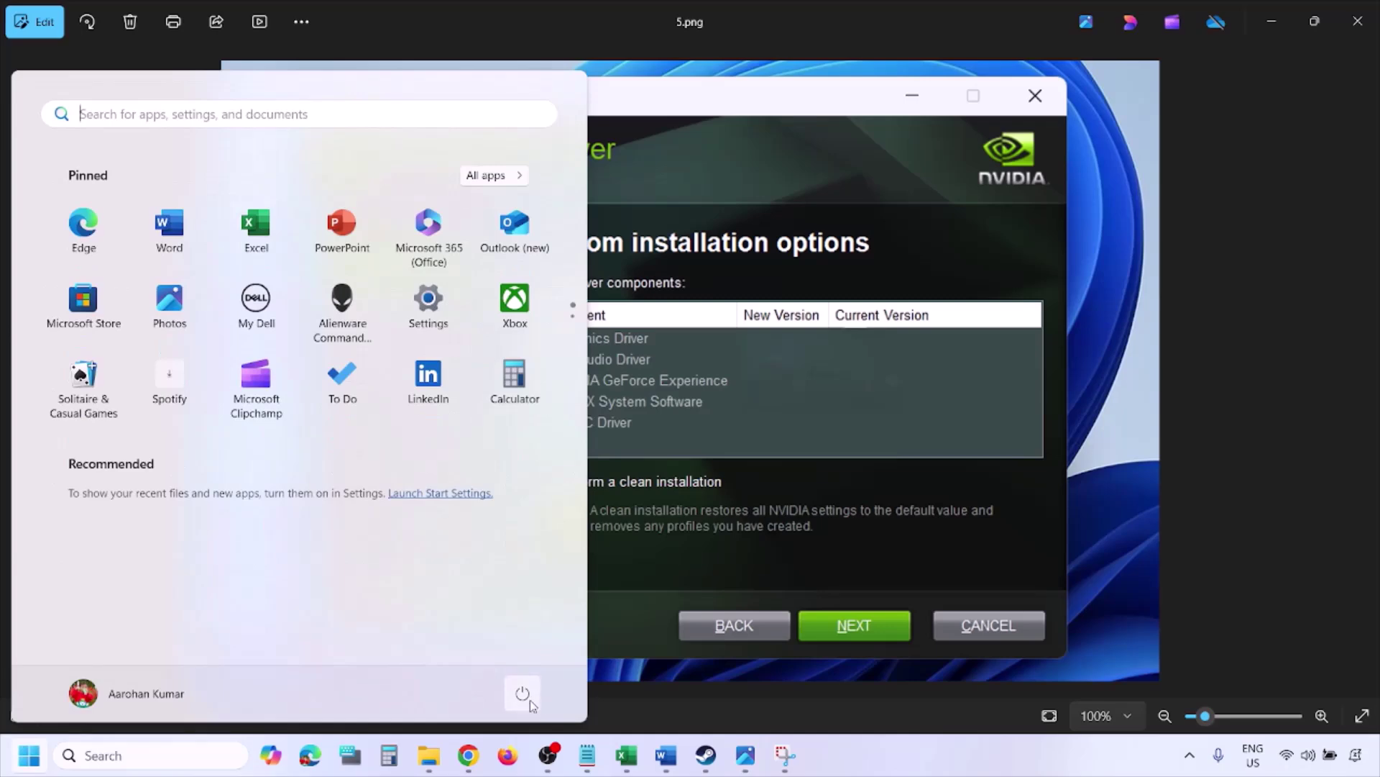
left_click(525, 695)
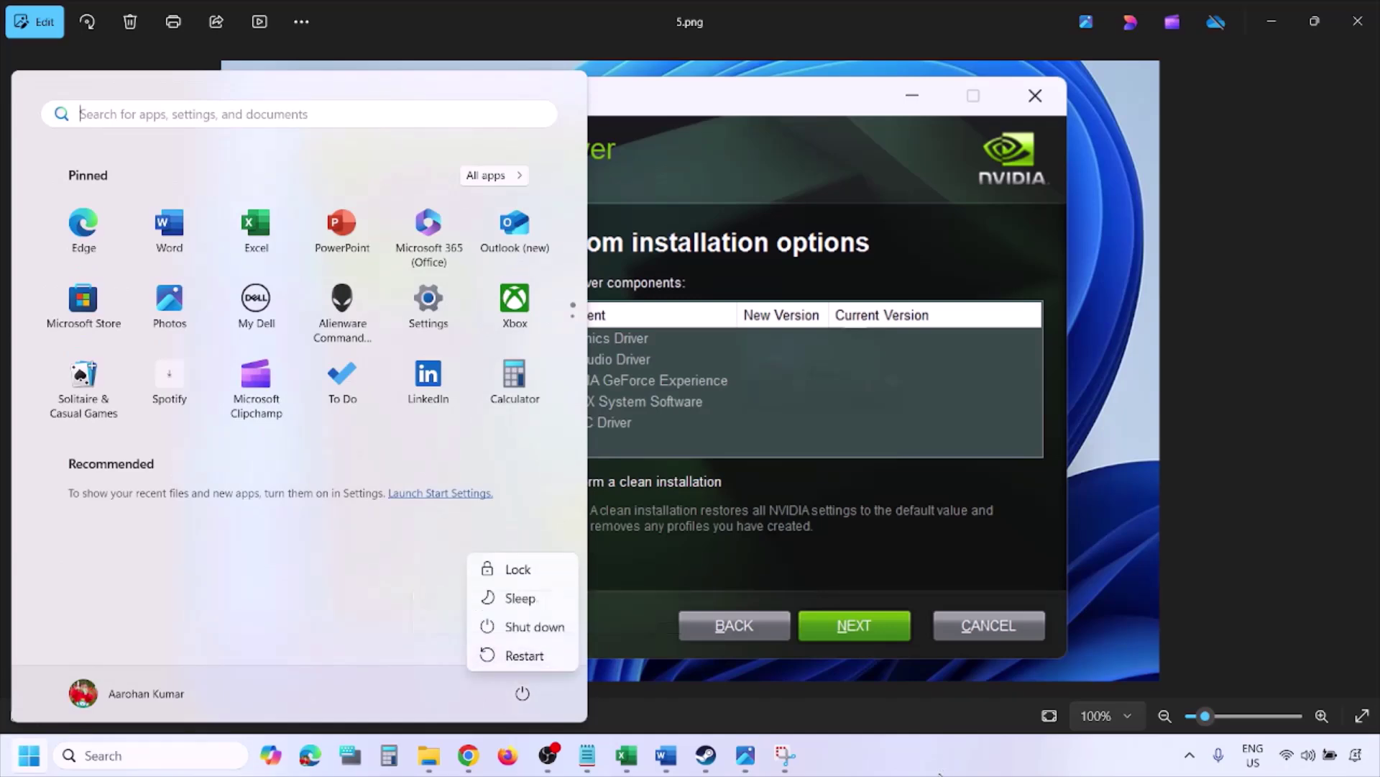
key("Escape")
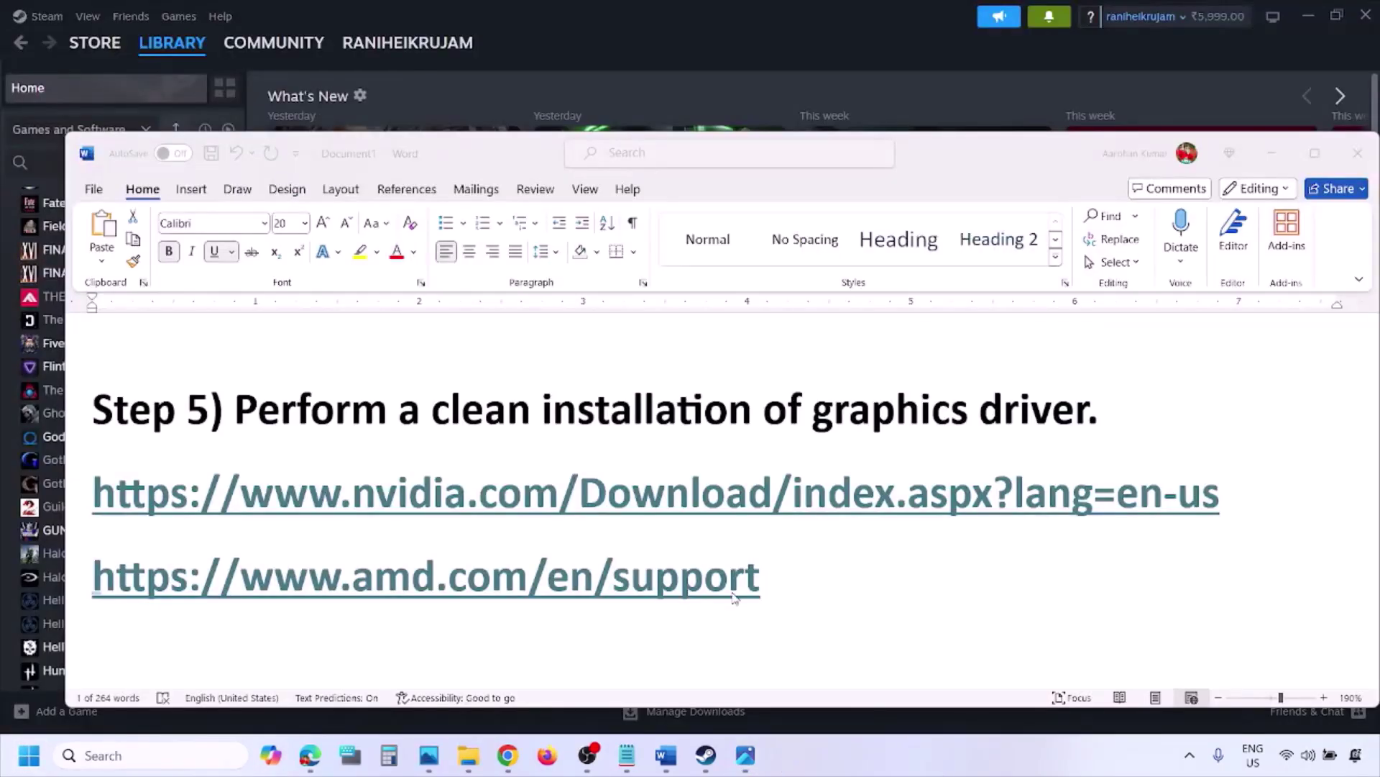
Select the AMD support link under Step 5, show the computer's power options again, and delete the selected link line.
left_click(815, 577)
triple_click(785, 580)
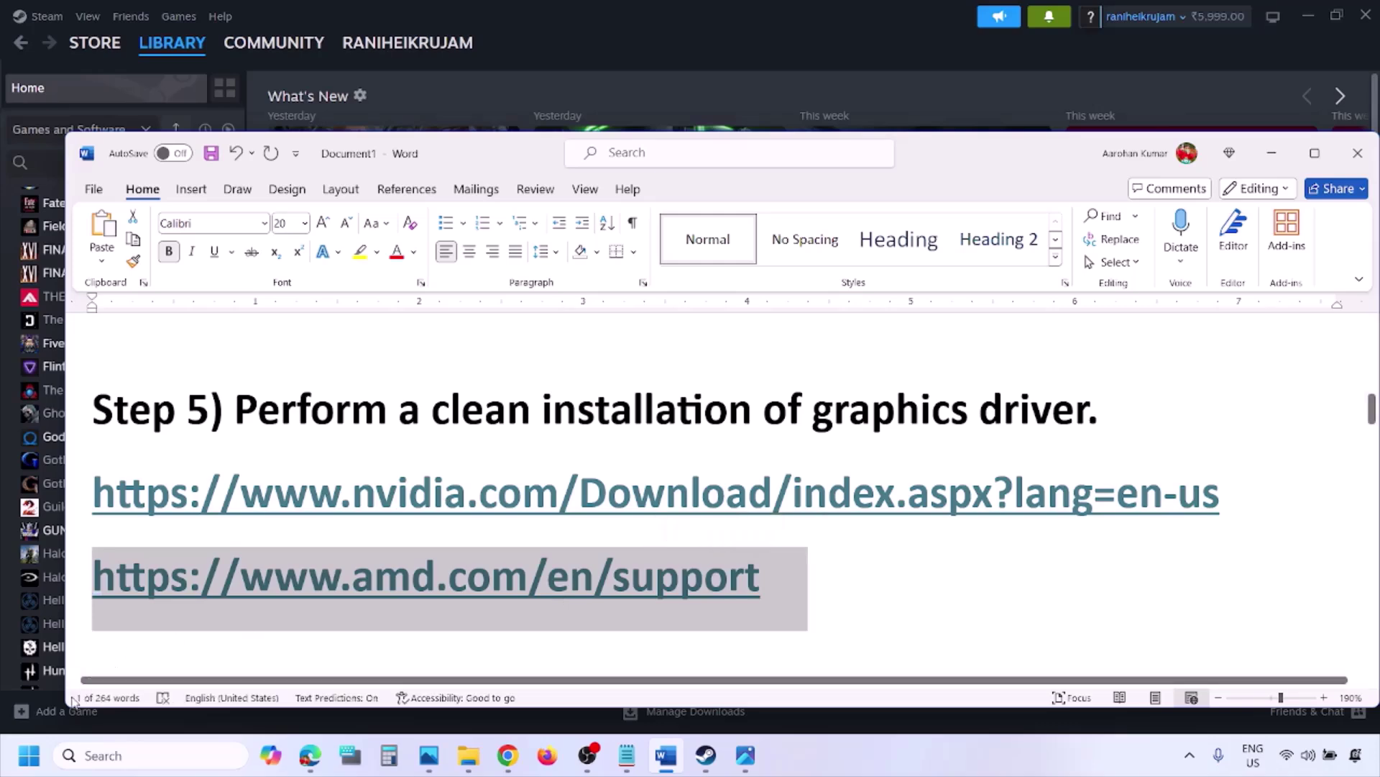
left_click(29, 755)
left_click(523, 694)
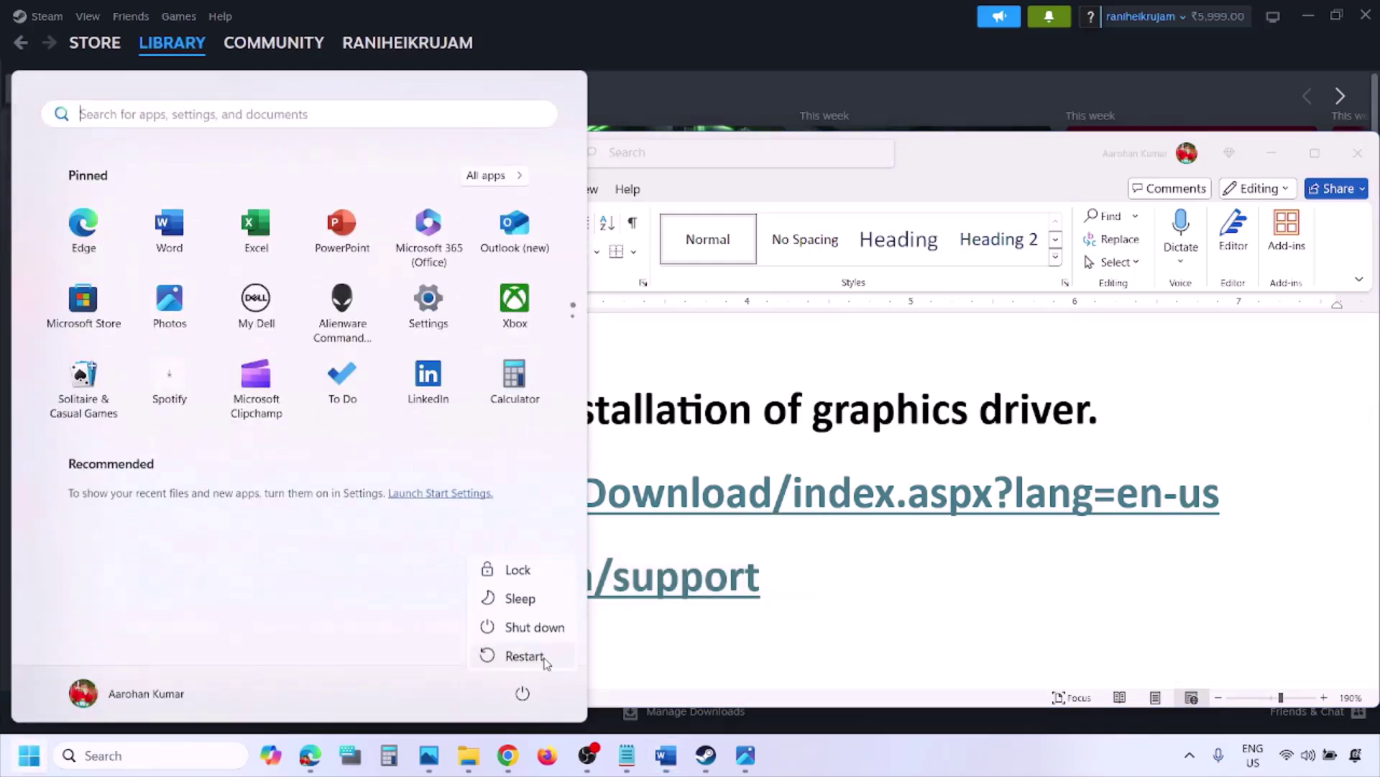
left_click(874, 755)
key("BackSpace")
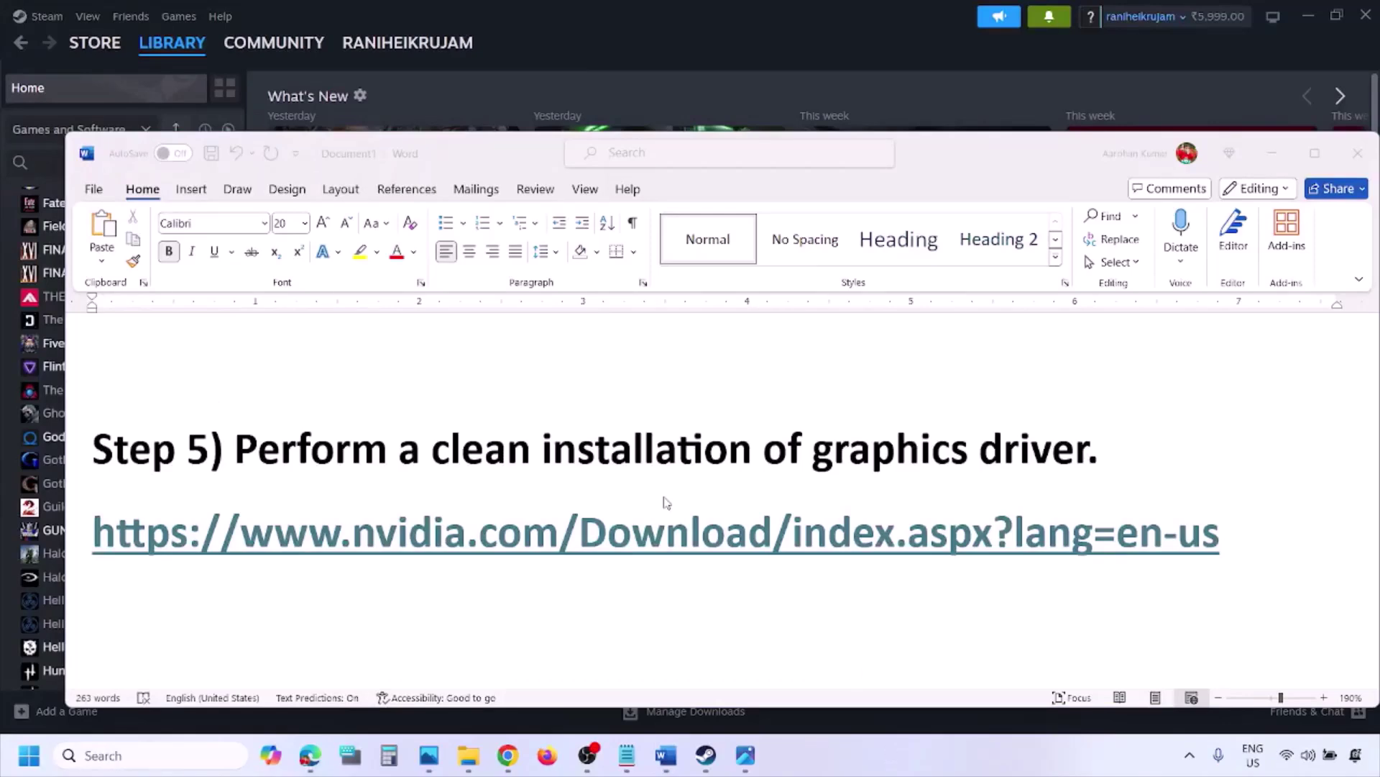
Move past Step 5 in the document, search Windows for "graphics settings" and open the Graphics settings page.
scroll(647, 493, "down", 5)
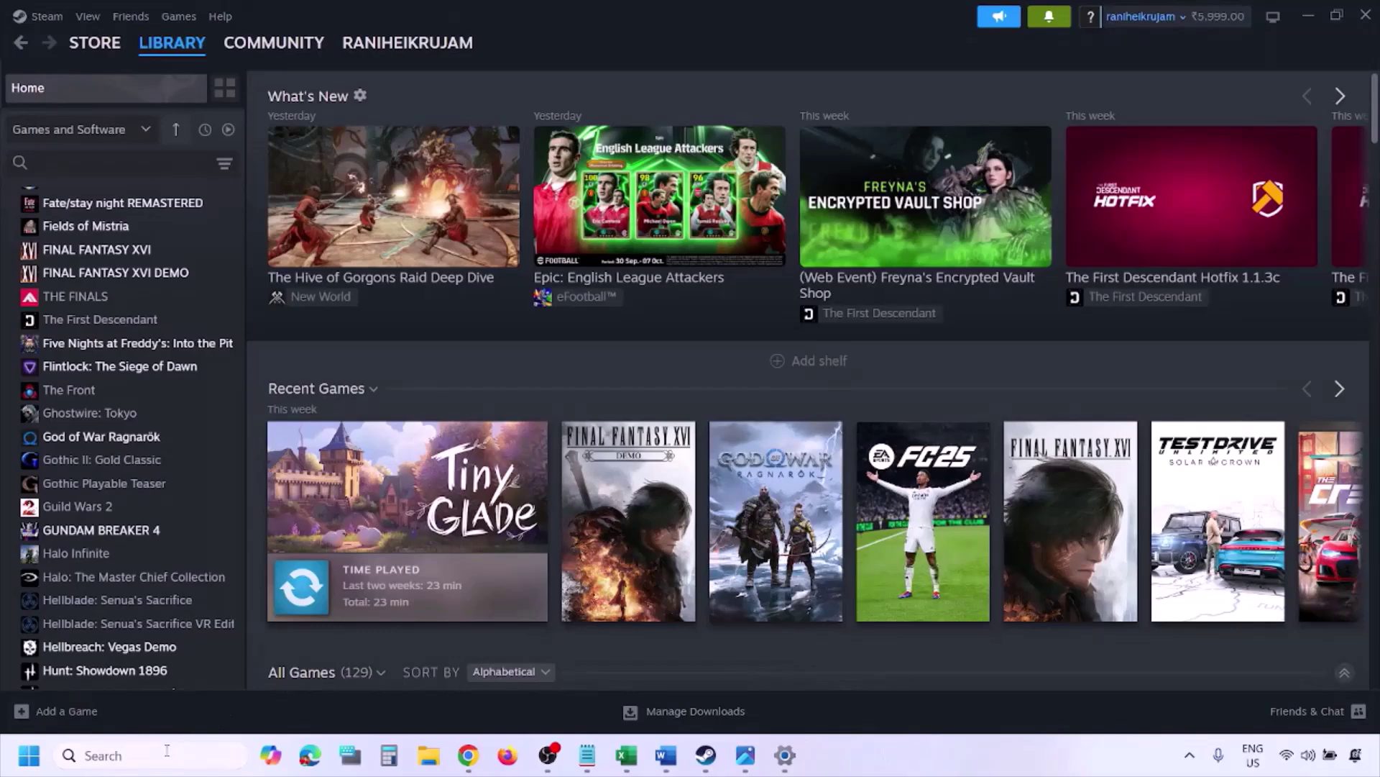
left_click(167, 750)
type("graphics settings")
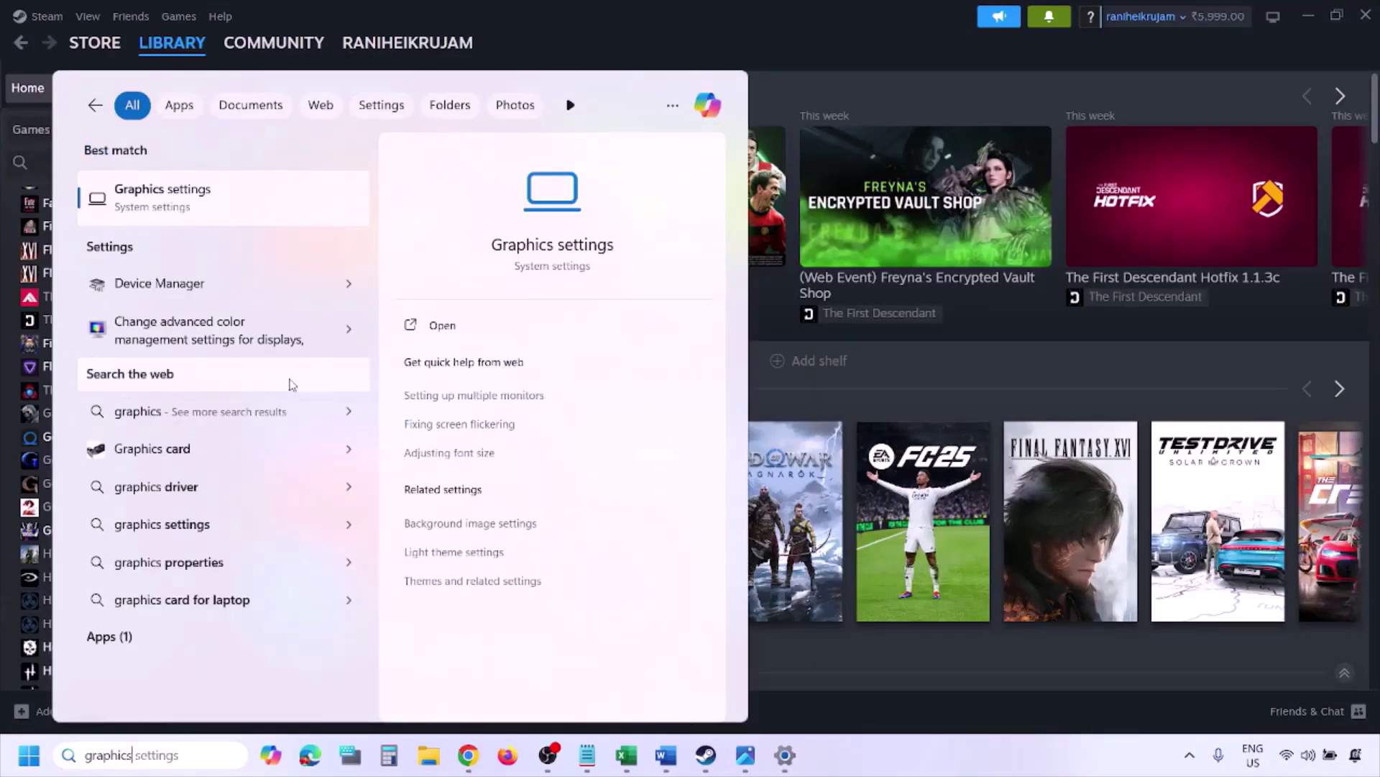
left_click(204, 207)
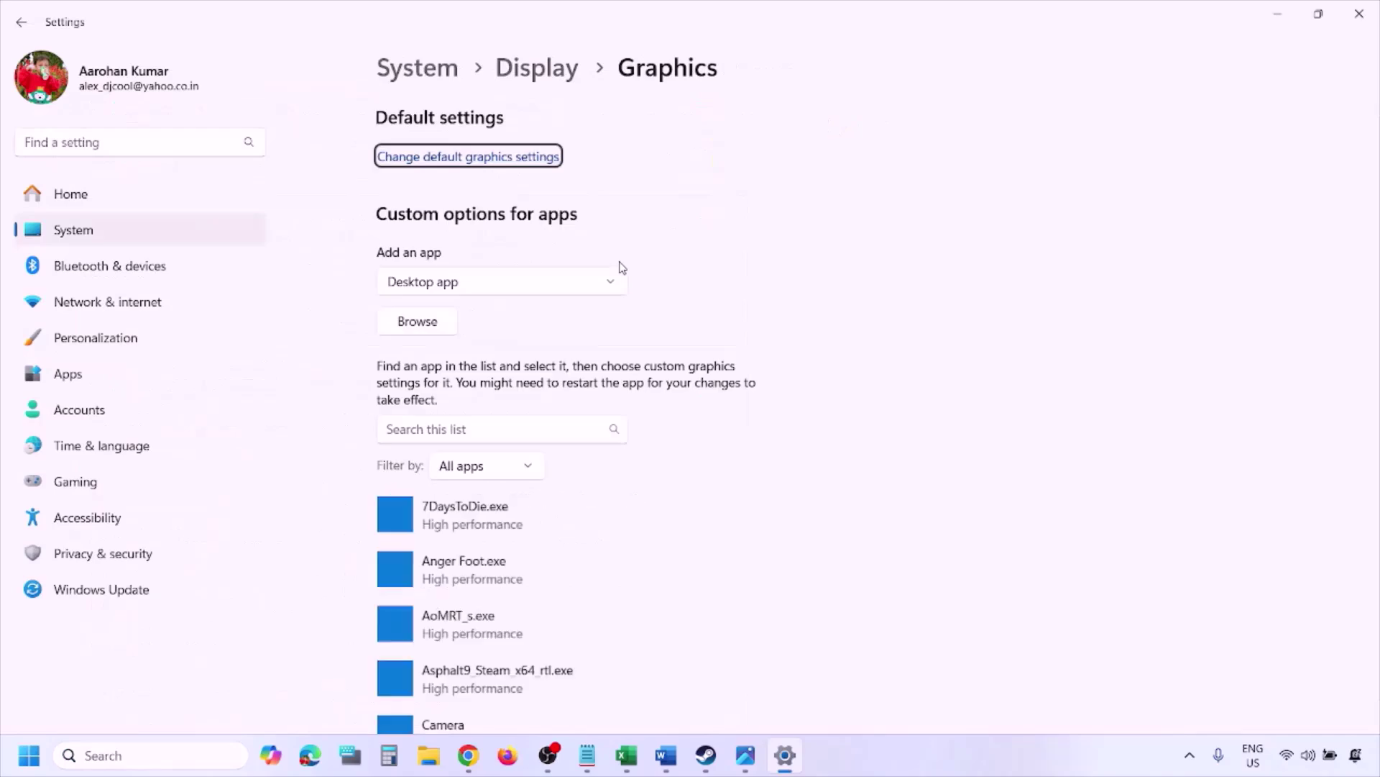
Browse for a desktop app in the steamapps folder under Program Files (x86) > Steam, and cancel the file selection.
left_click(432, 323)
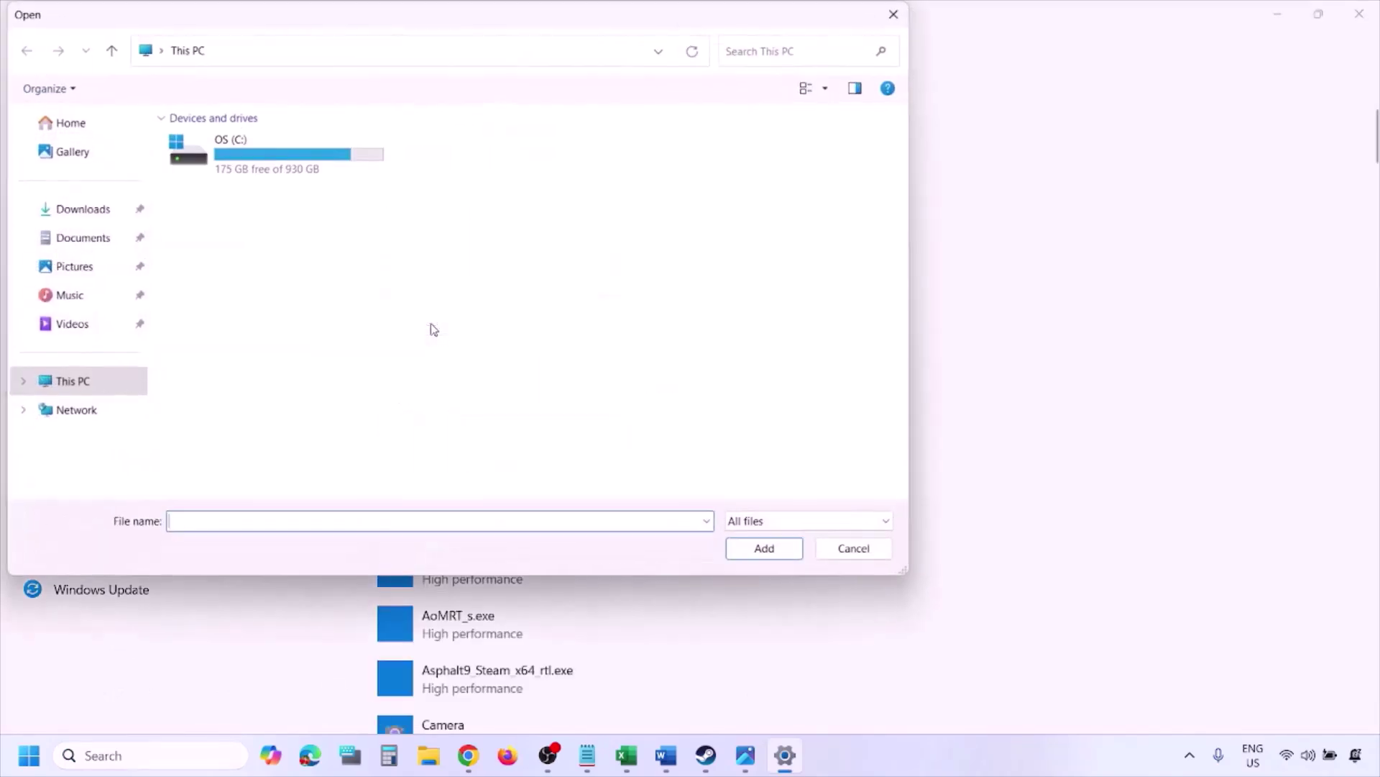
double_click(290, 165)
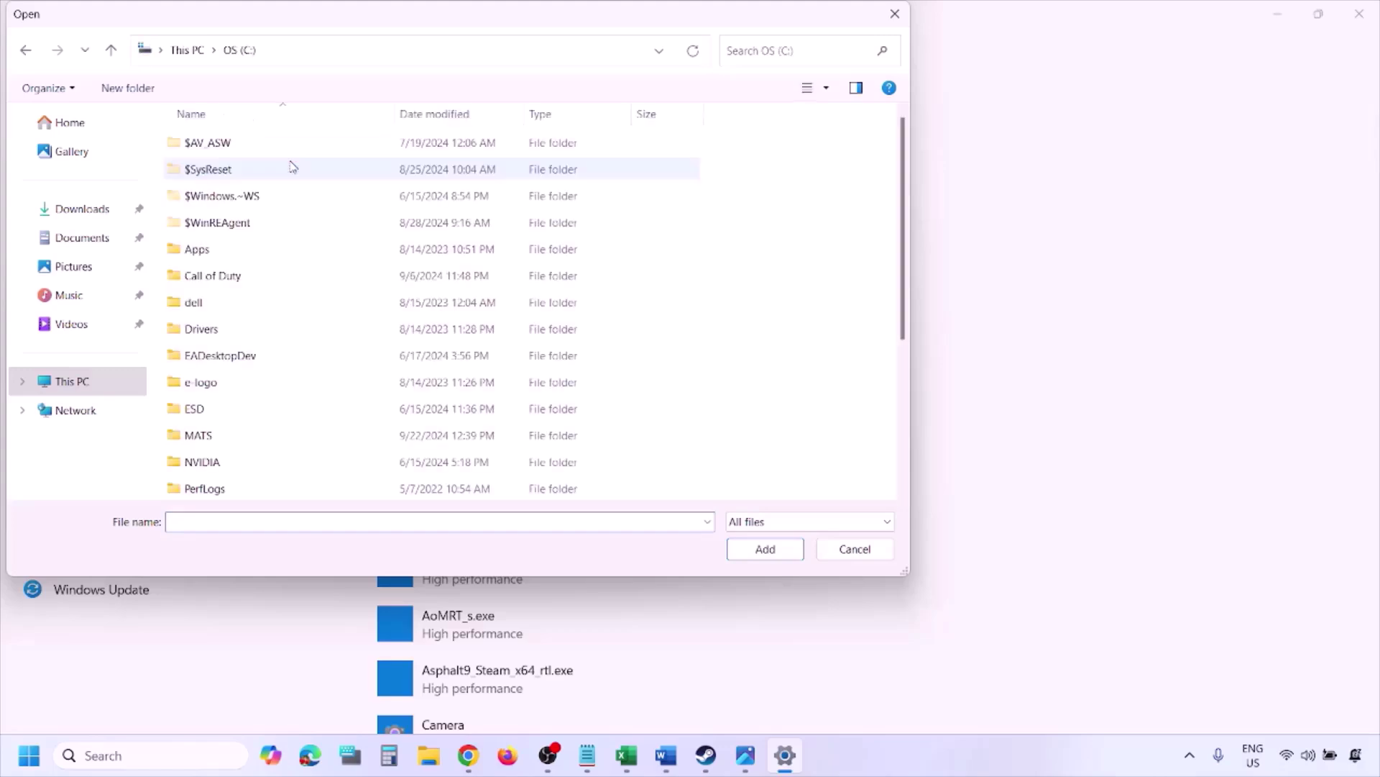
scroll(316, 324, "down", 3)
double_click(286, 310)
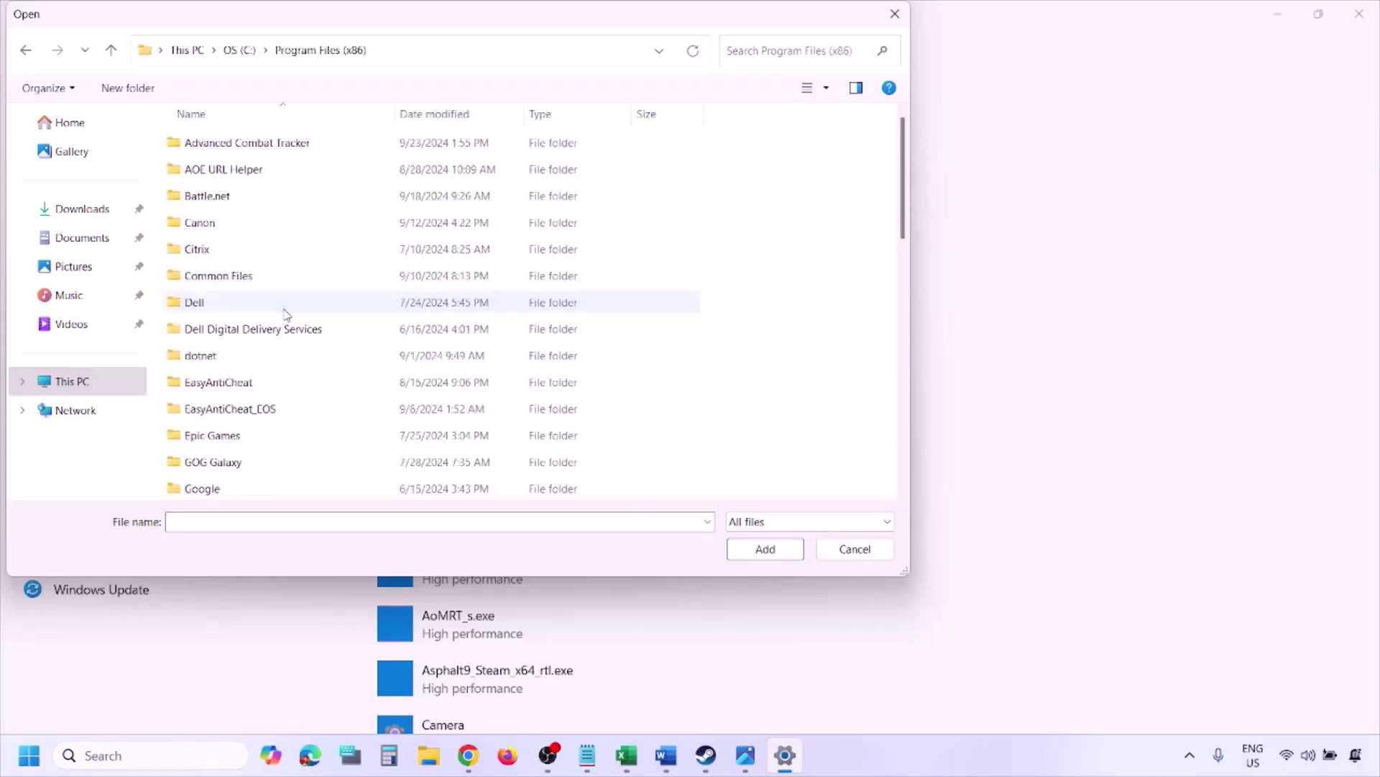
scroll(298, 310, "down", 5)
scroll(270, 338, "down", 3)
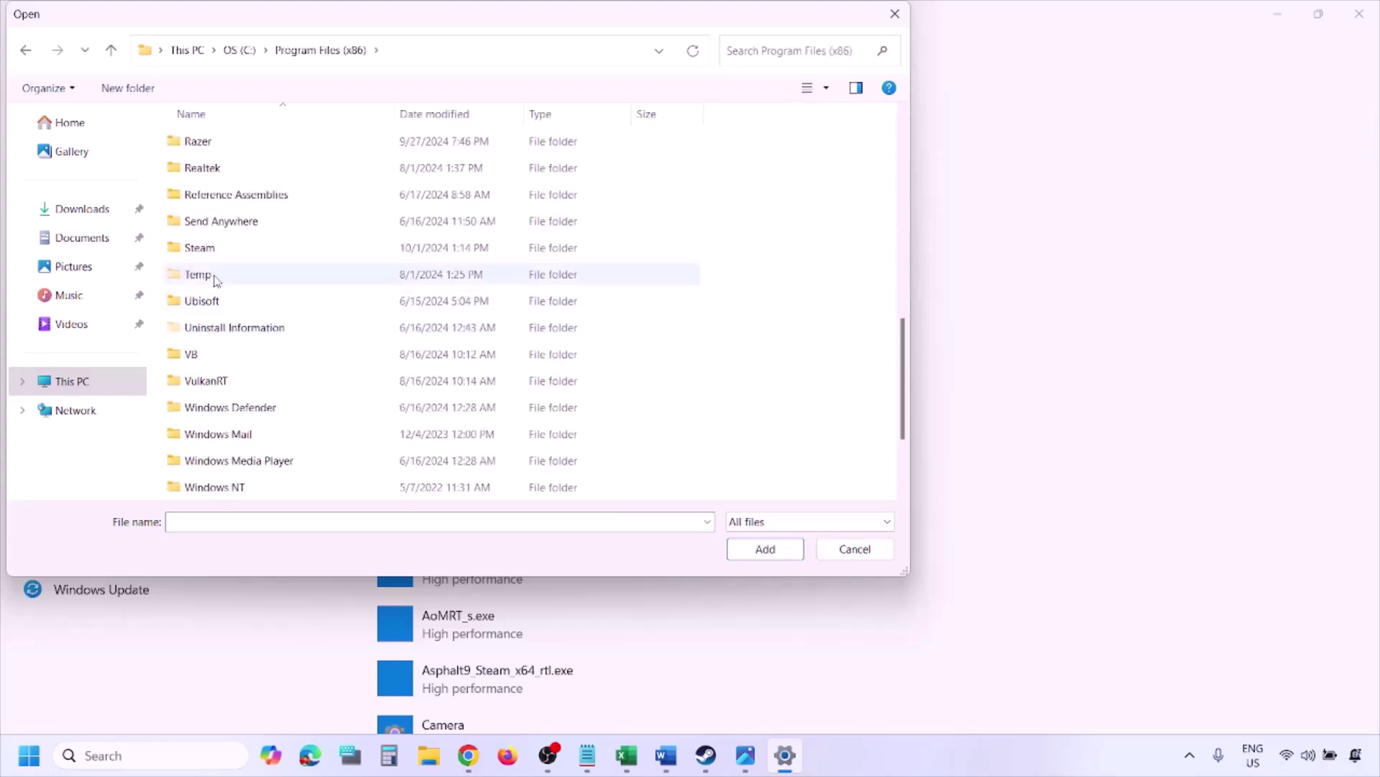
double_click(215, 247)
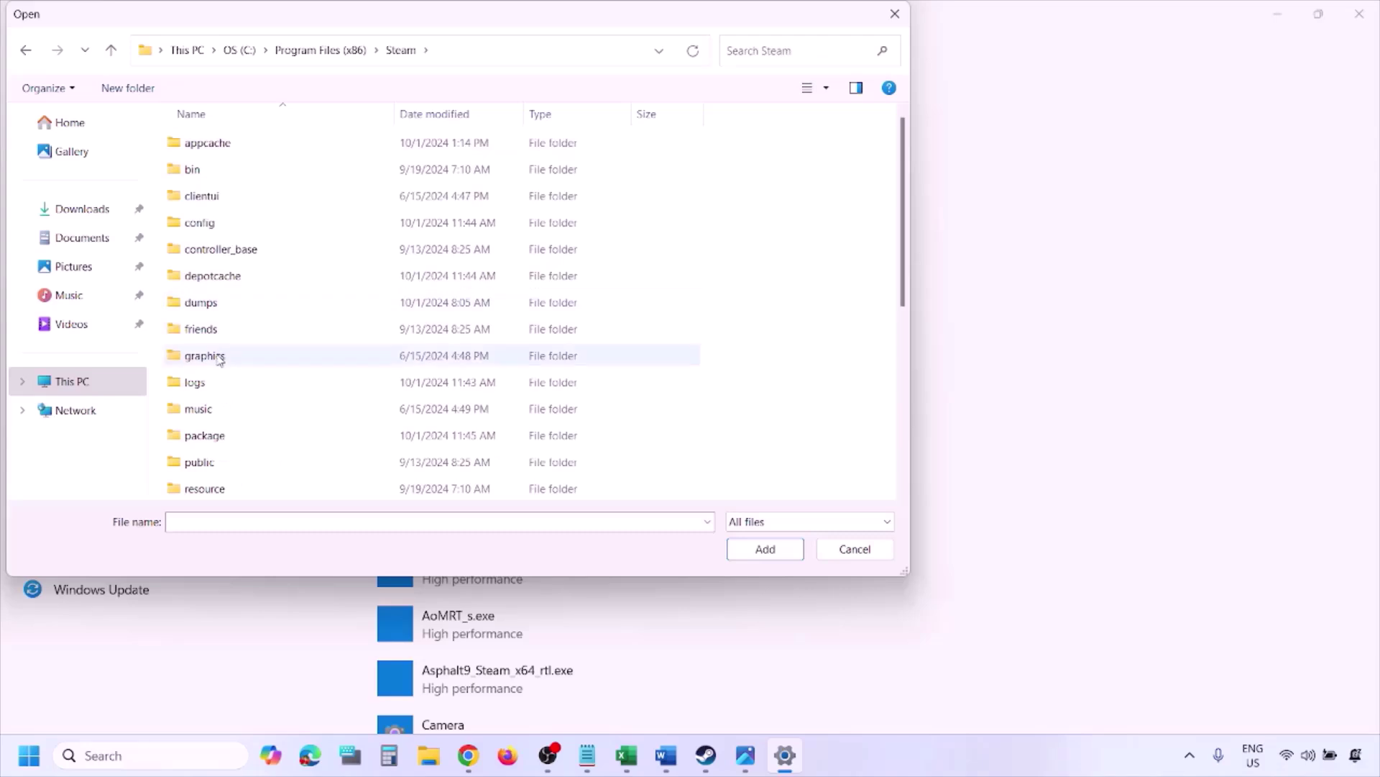
scroll(226, 363, "down", 2)
scroll(233, 321, "down", 2)
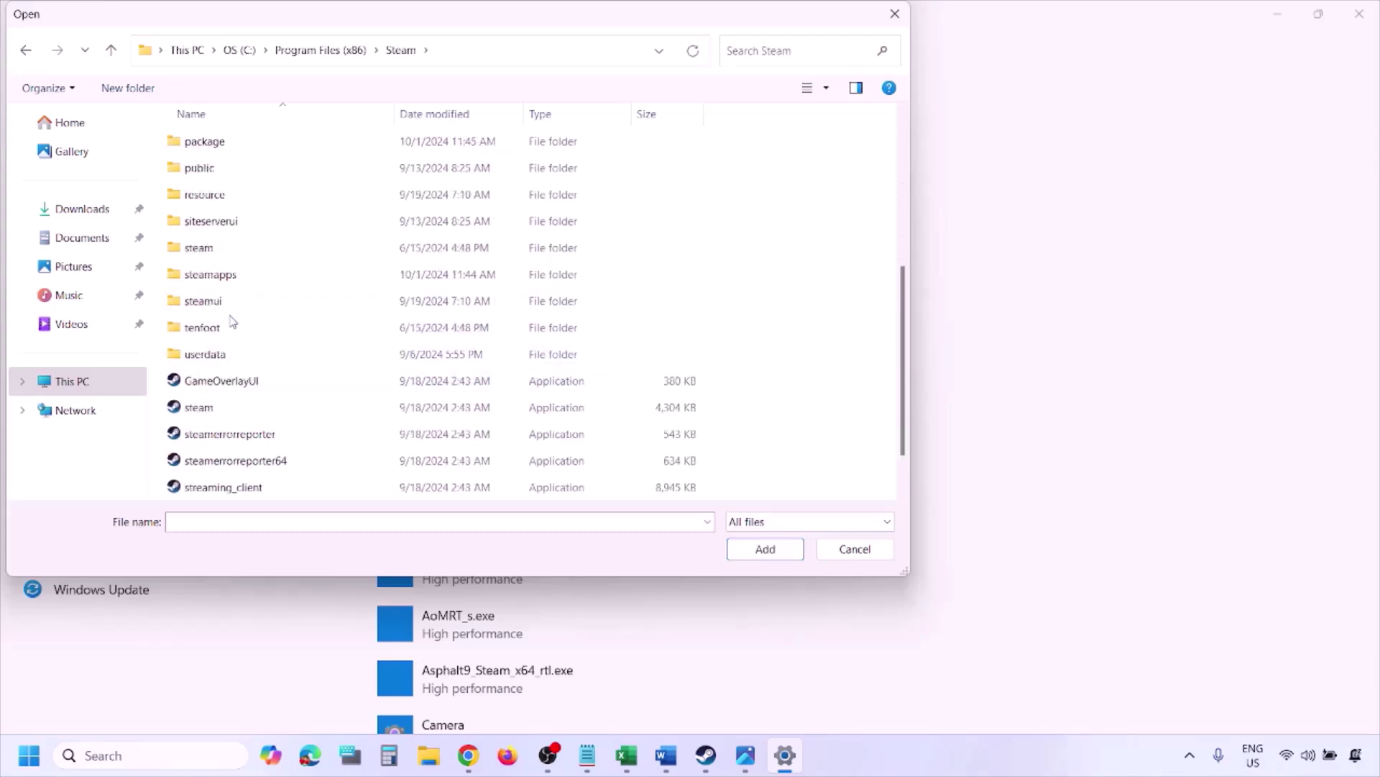
double_click(222, 274)
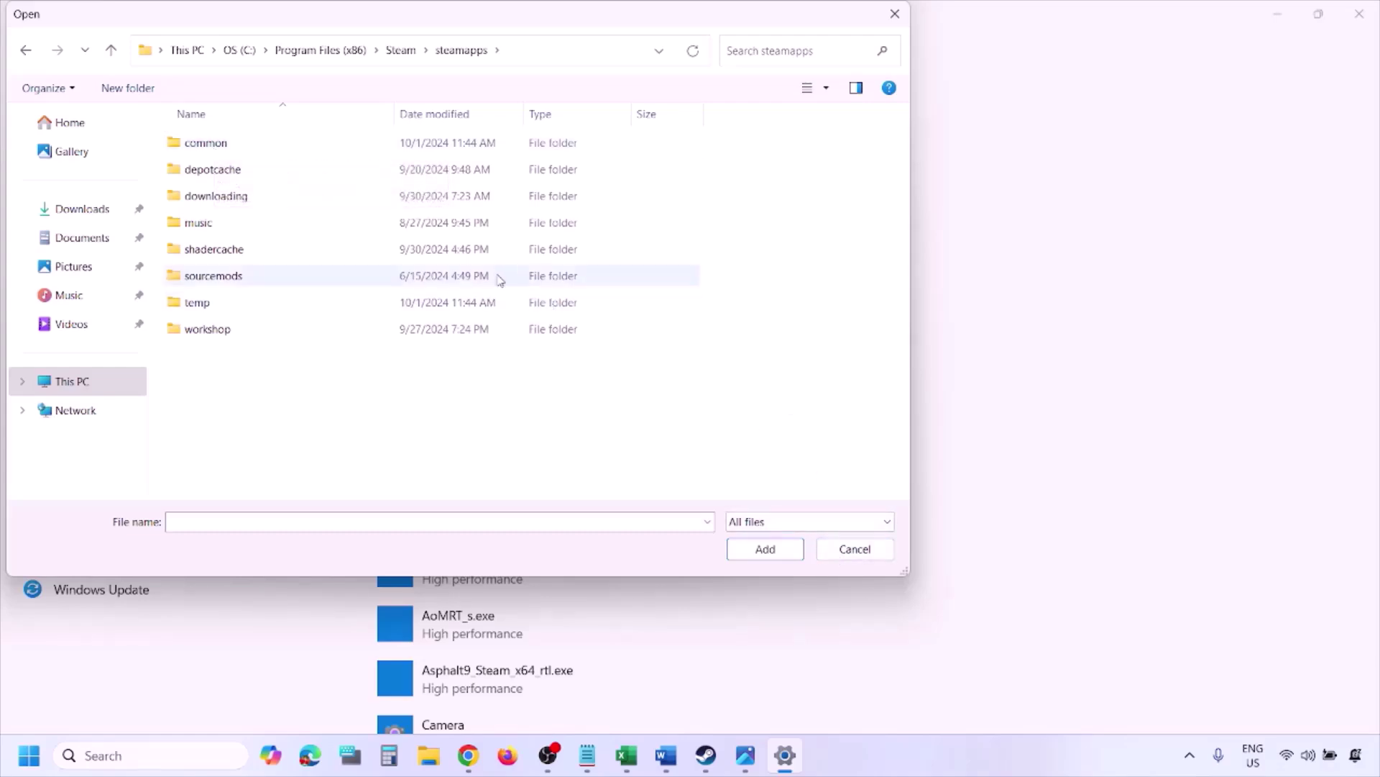
left_click(839, 550)
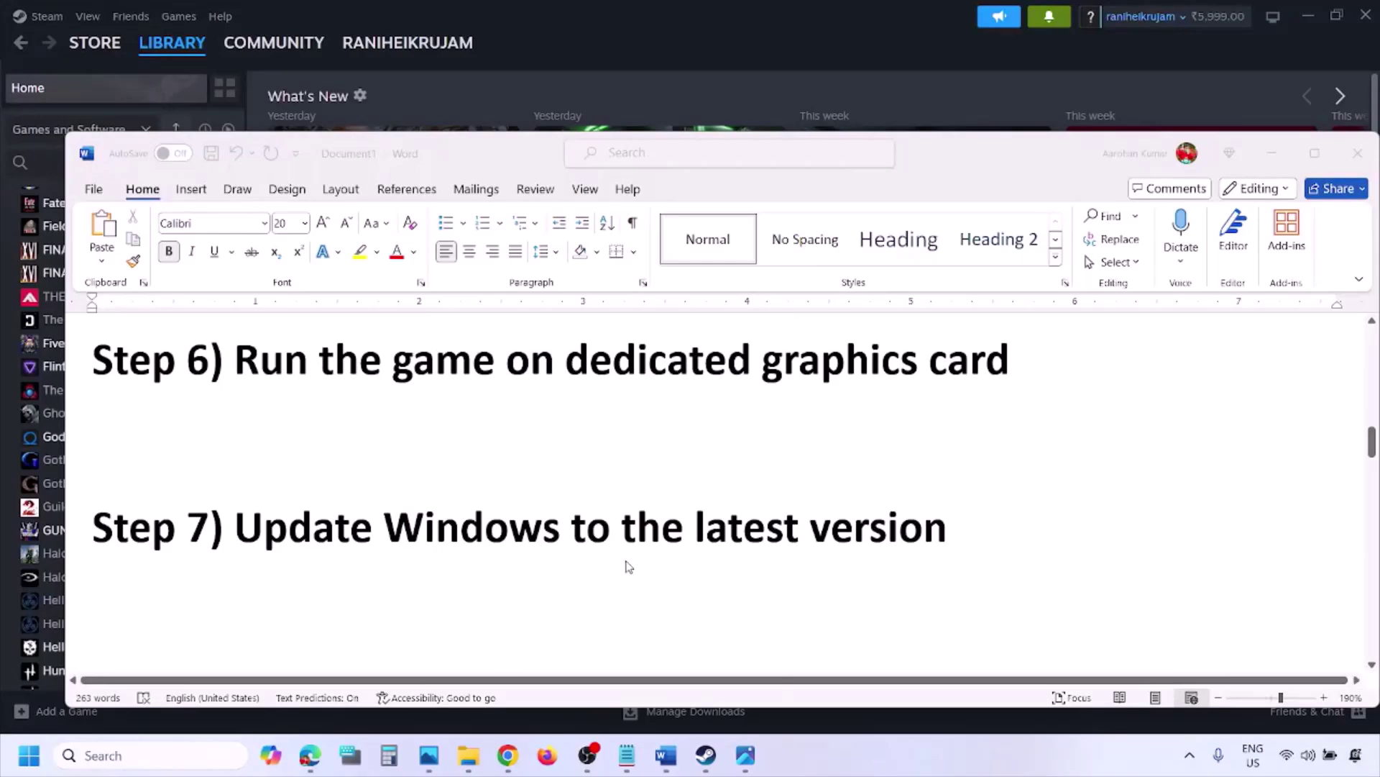
Select the Step 7 heading text about updating Windows, open Windows Update in Settings, and check for updates.
left_click(307, 514)
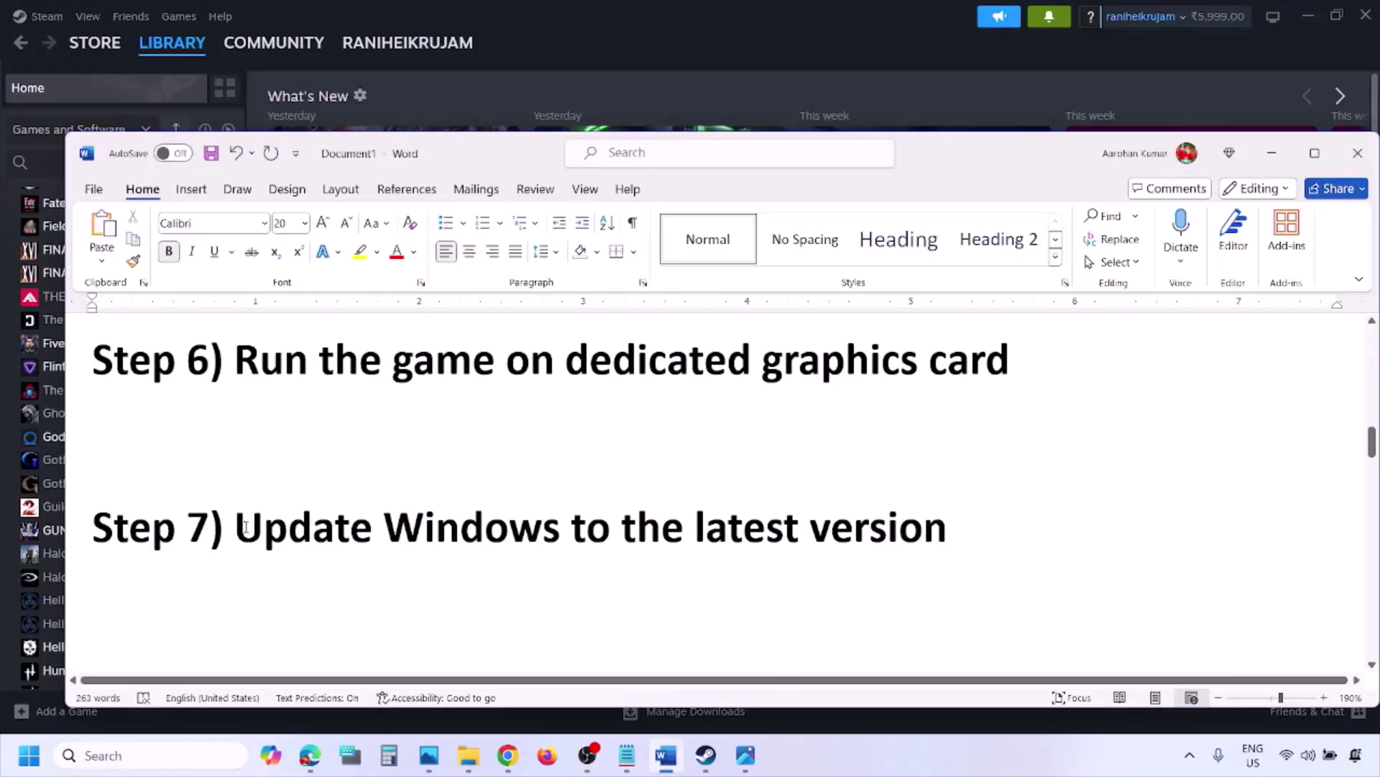
left_click_drag(245, 528, 930, 547)
key("super+i")
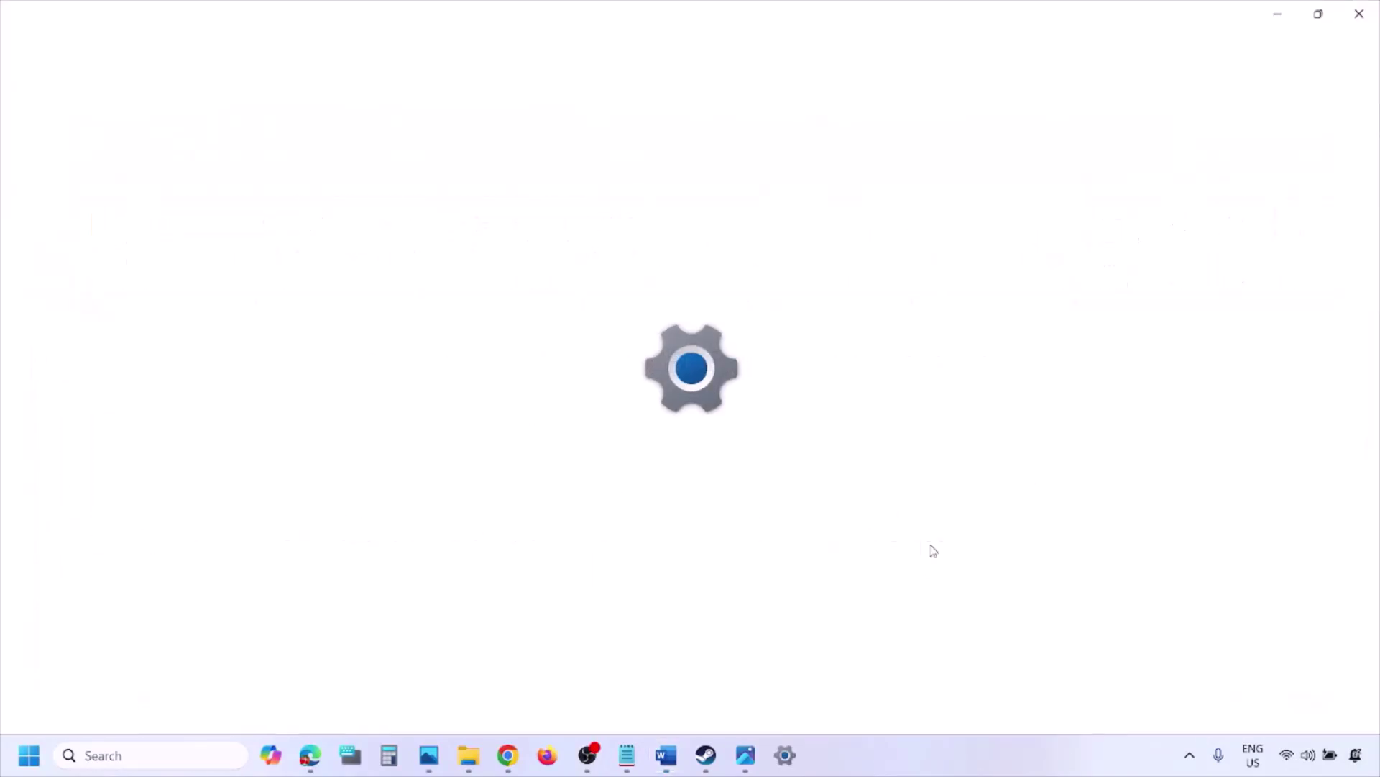
left_click(112, 594)
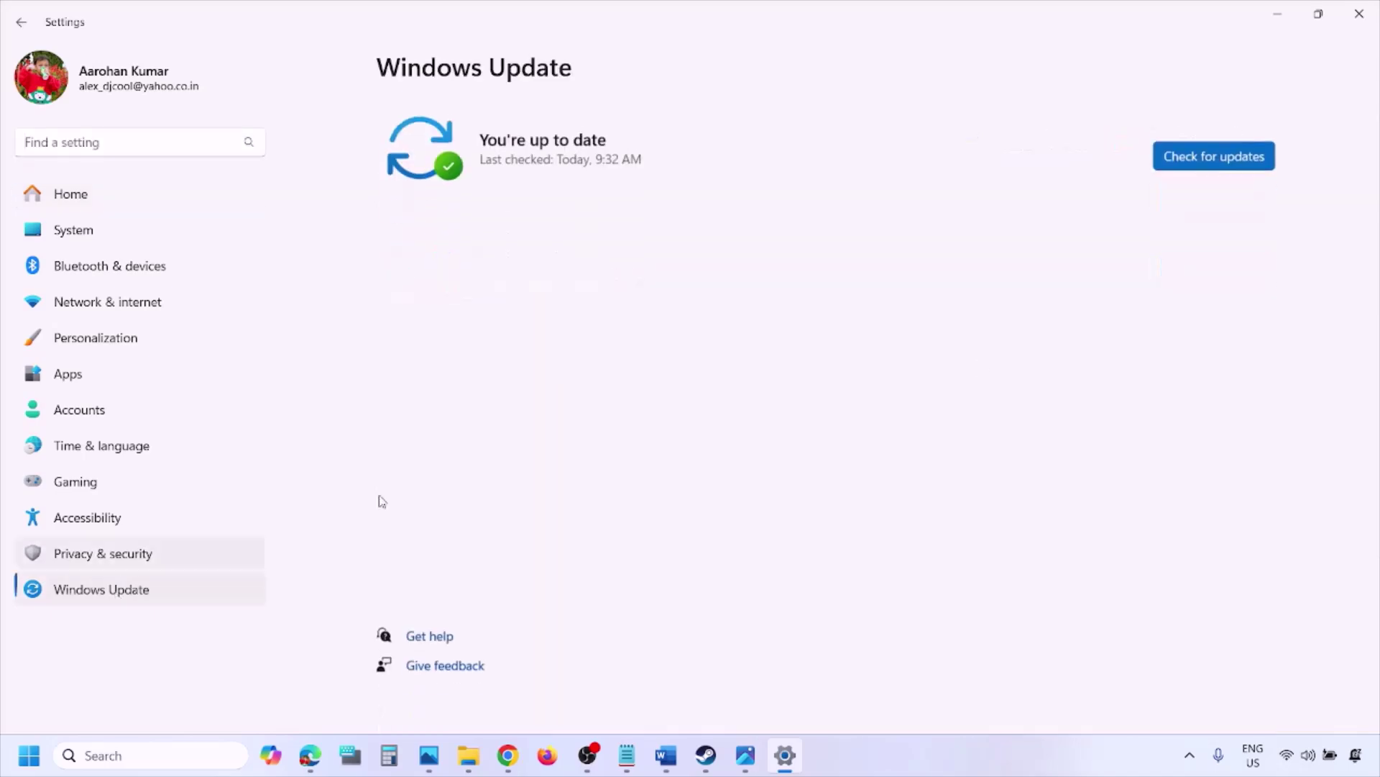
left_click(1214, 156)
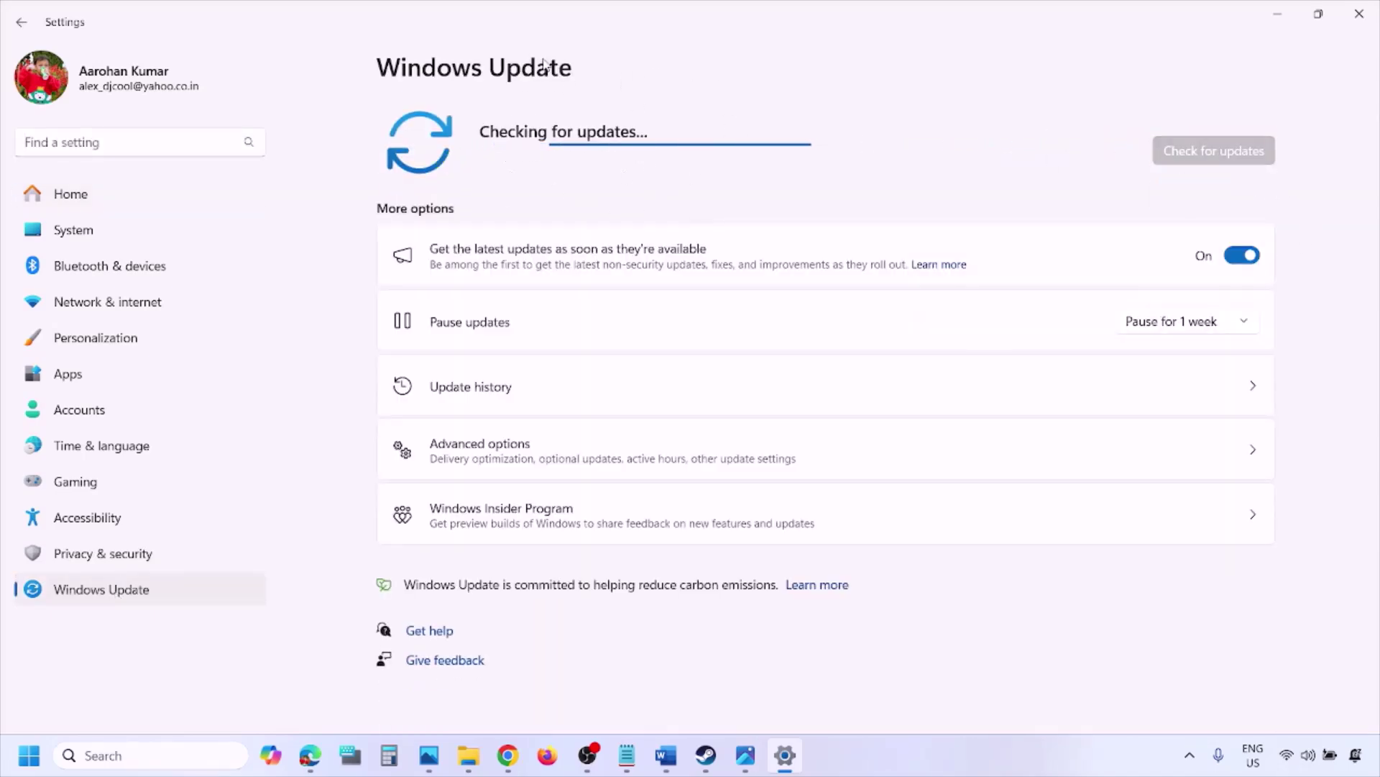
Show the computer's power options over Windows Update and return to the Word document without restarting.
left_click(29, 755)
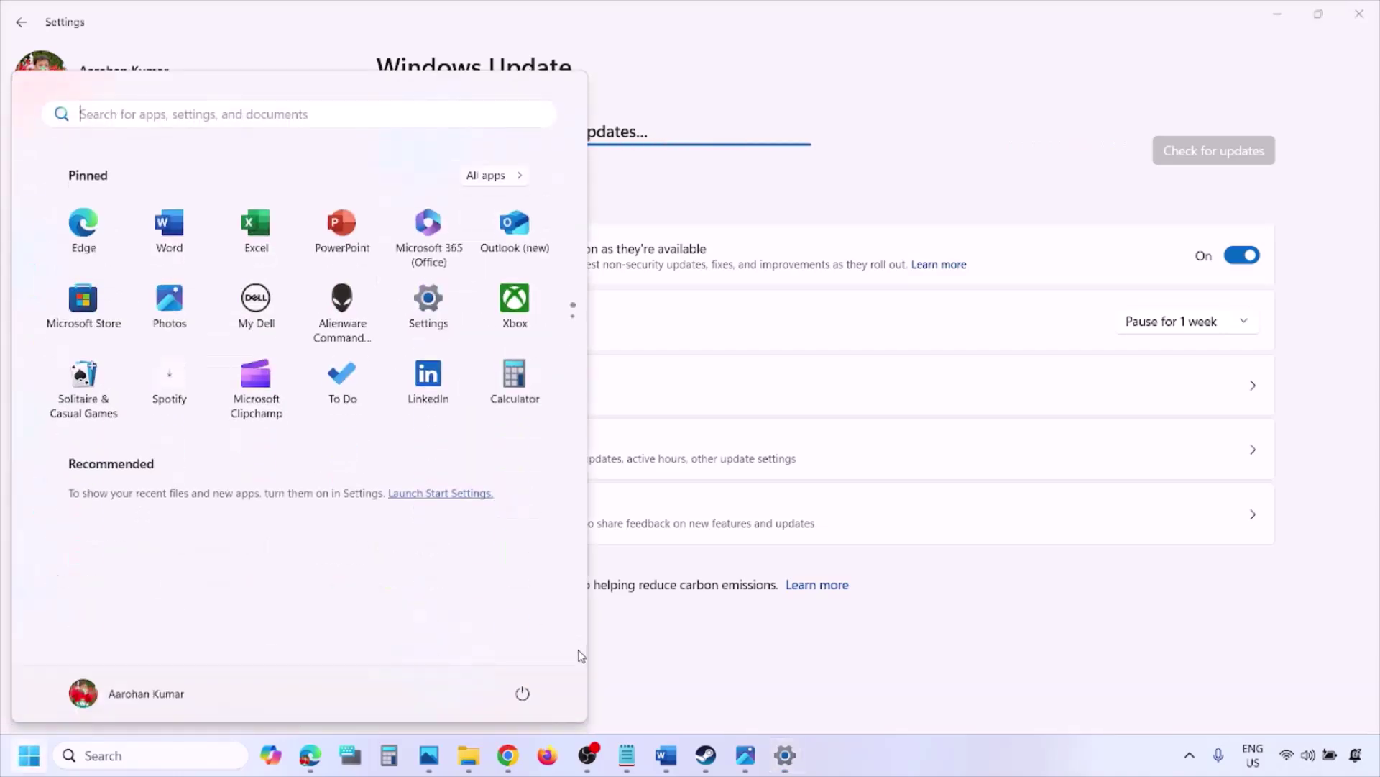
left_click(523, 694)
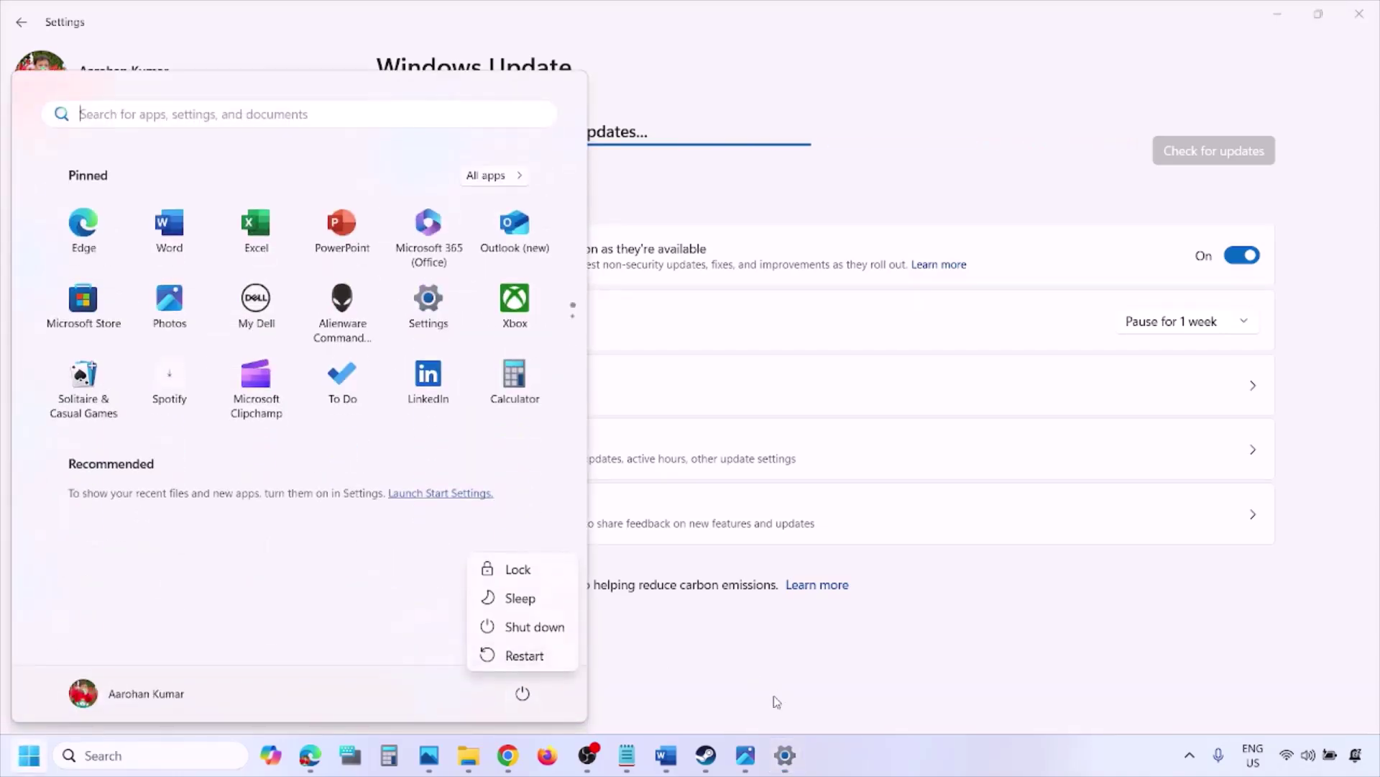
left_click(666, 755)
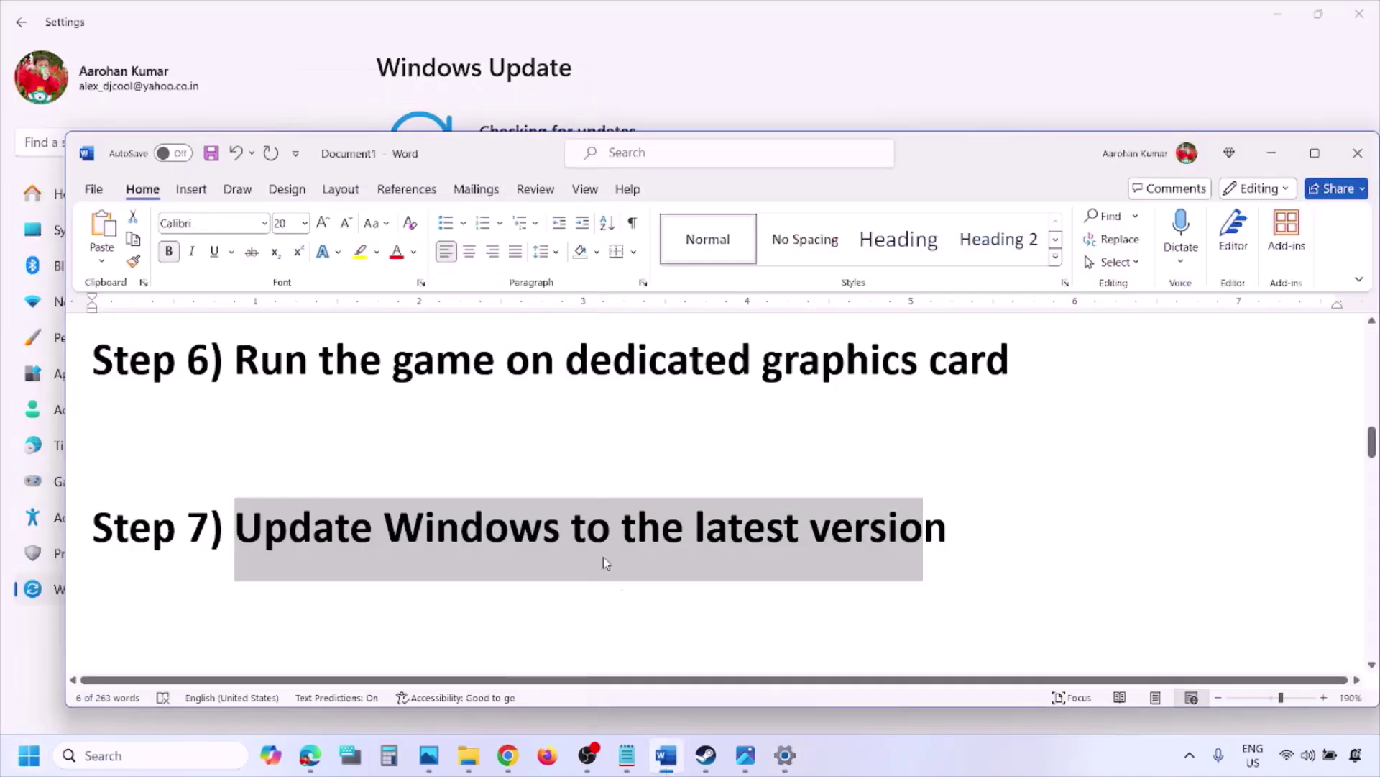
Copy the Visual C++ link under Step 8 and open it in a new Chrome window.
scroll(604, 560, "down", 3)
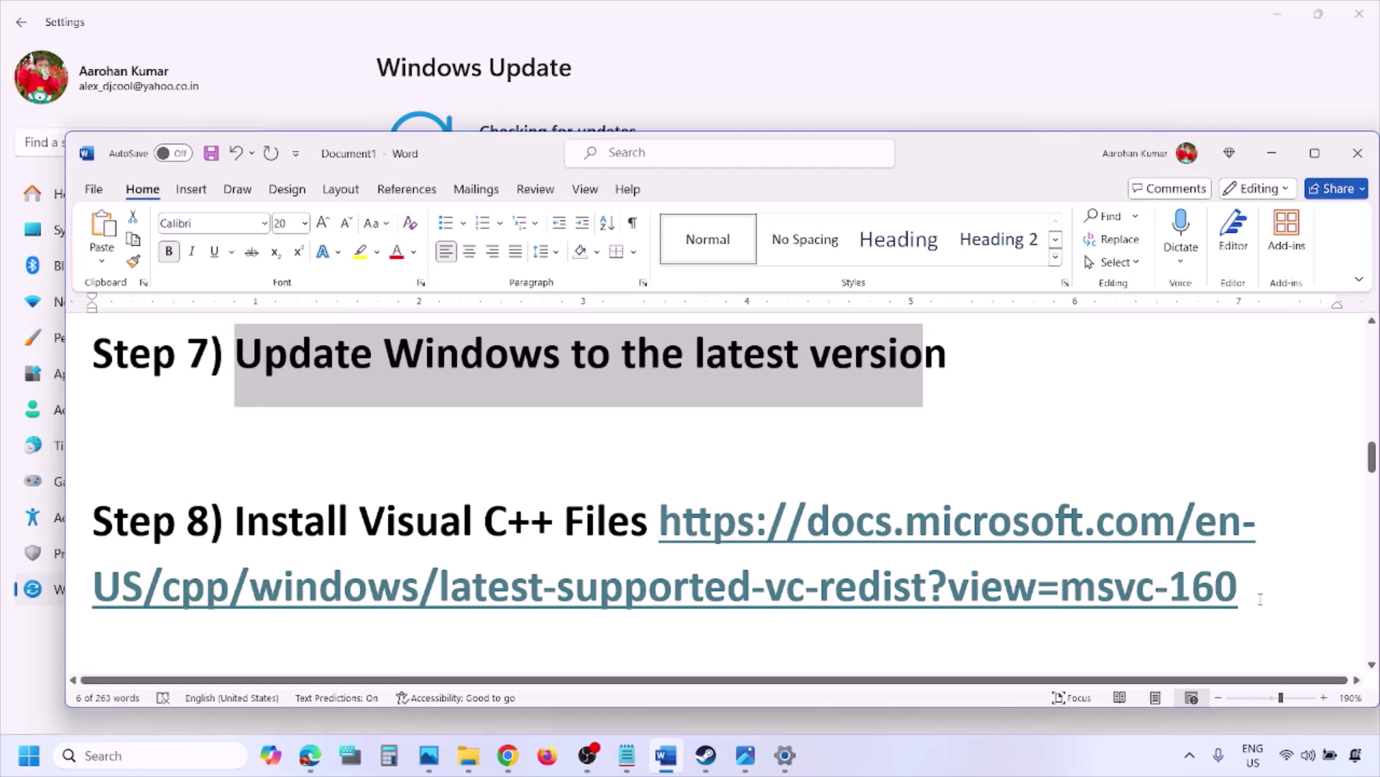
left_click_drag(1259, 599, 881, 550)
key("ctrl+c")
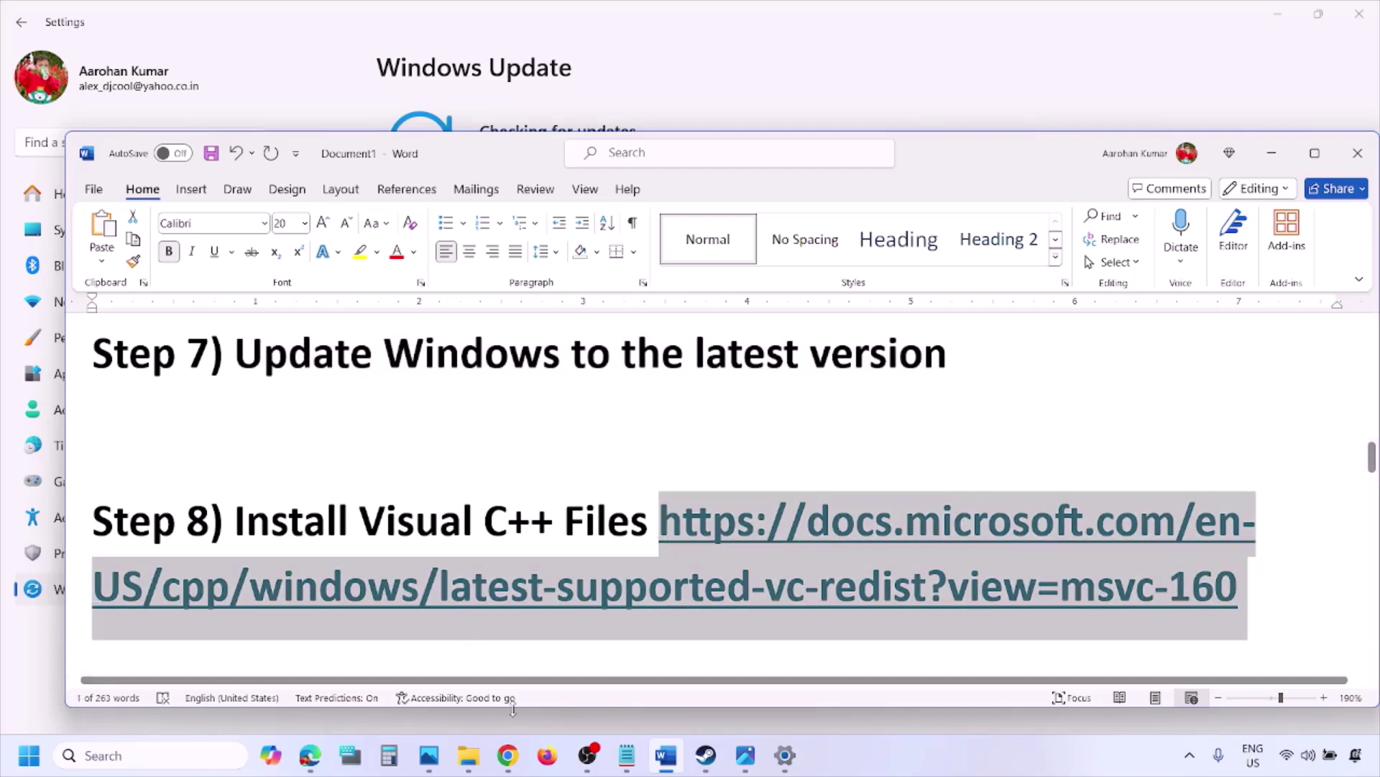
right_click(508, 755)
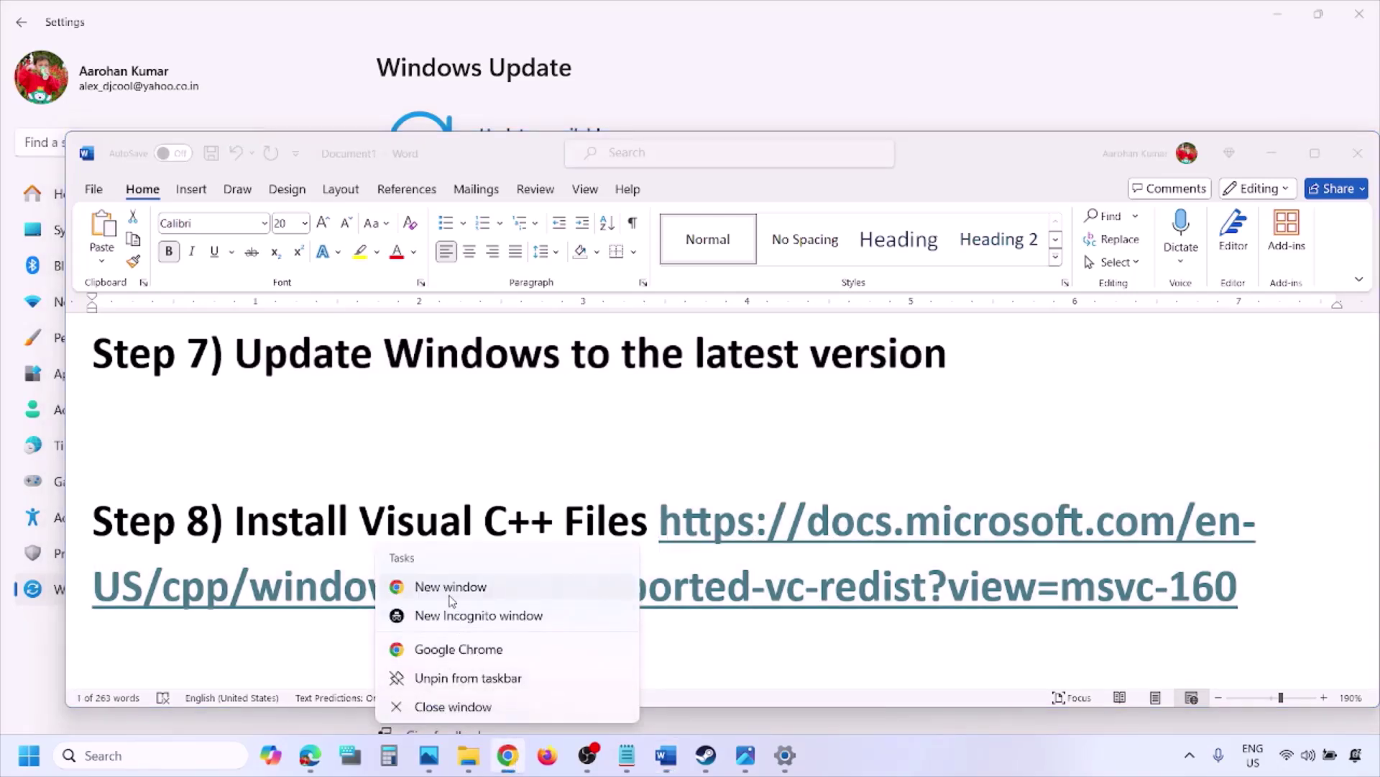
left_click(450, 590)
key("ctrl+v")
key("Return")
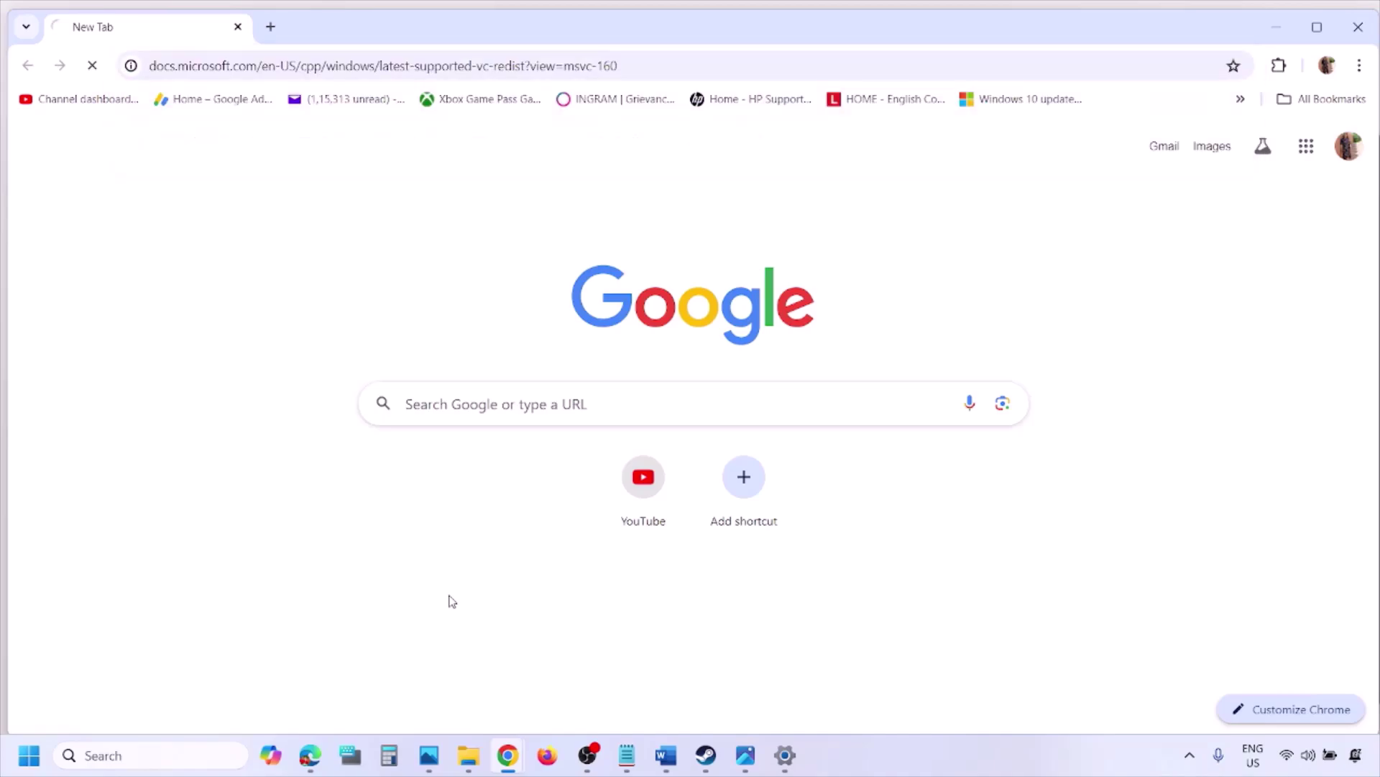
Download the X86 package from the Latest Microsoft Visual C++ Redistributable Version table and run its installer's Repair.
scroll(594, 422, "down", 4)
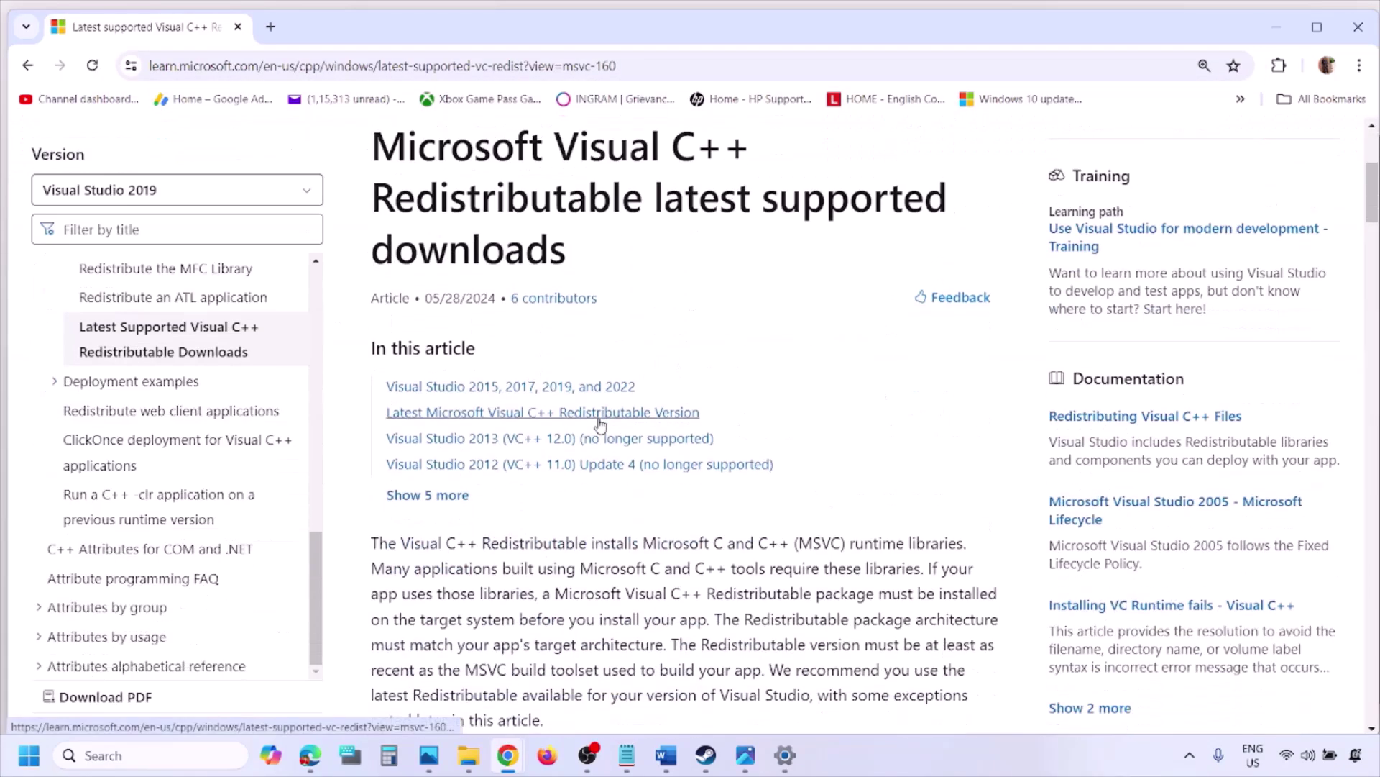
scroll(600, 424, "down", 6)
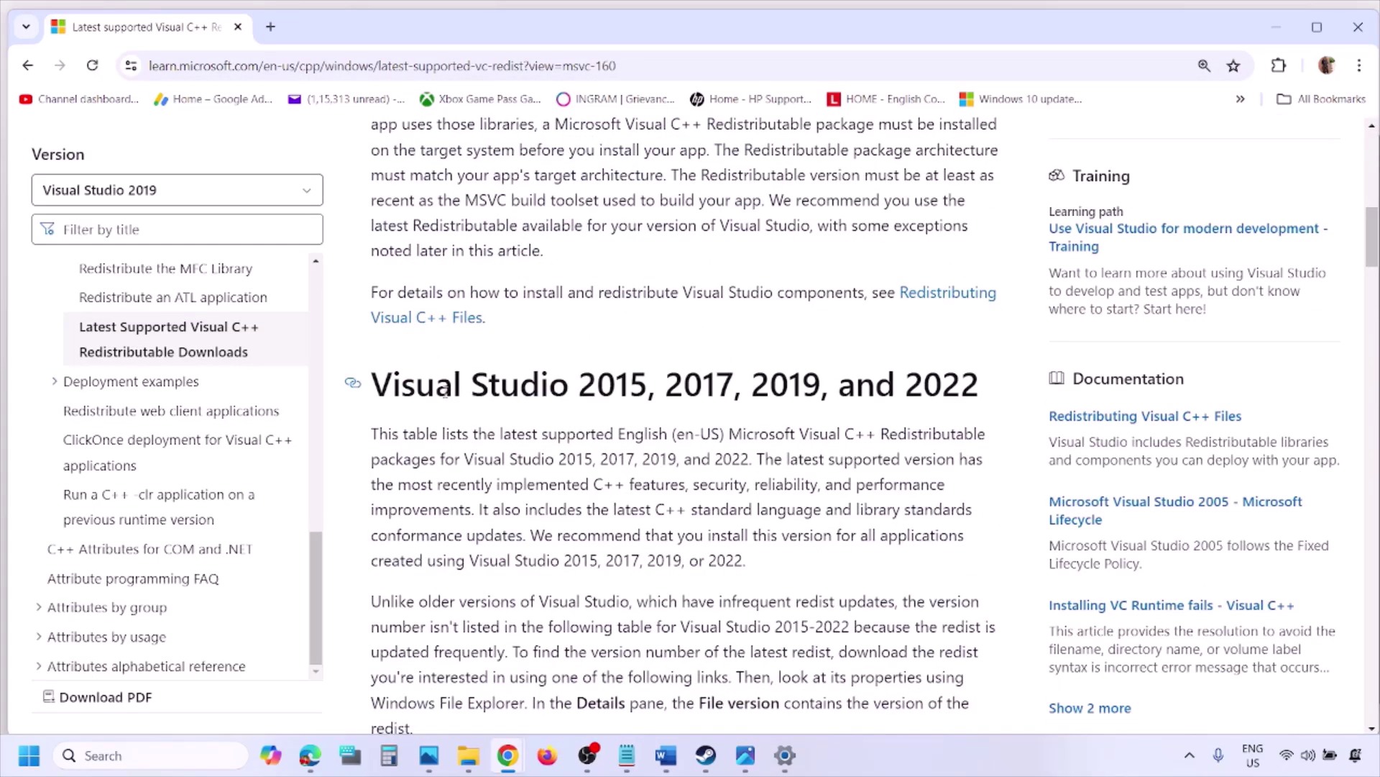
left_click_drag(445, 390, 925, 389)
scroll(605, 513, "down", 8)
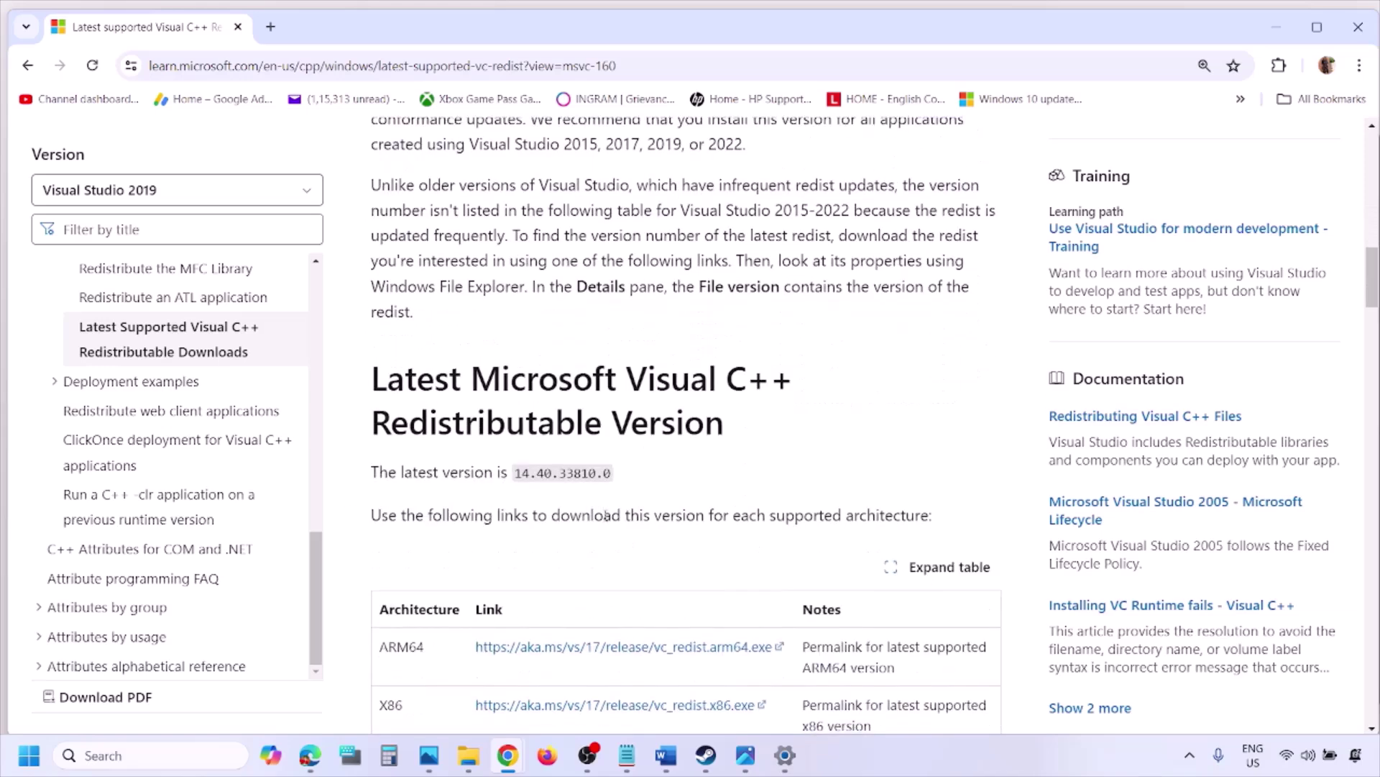
double_click(389, 414)
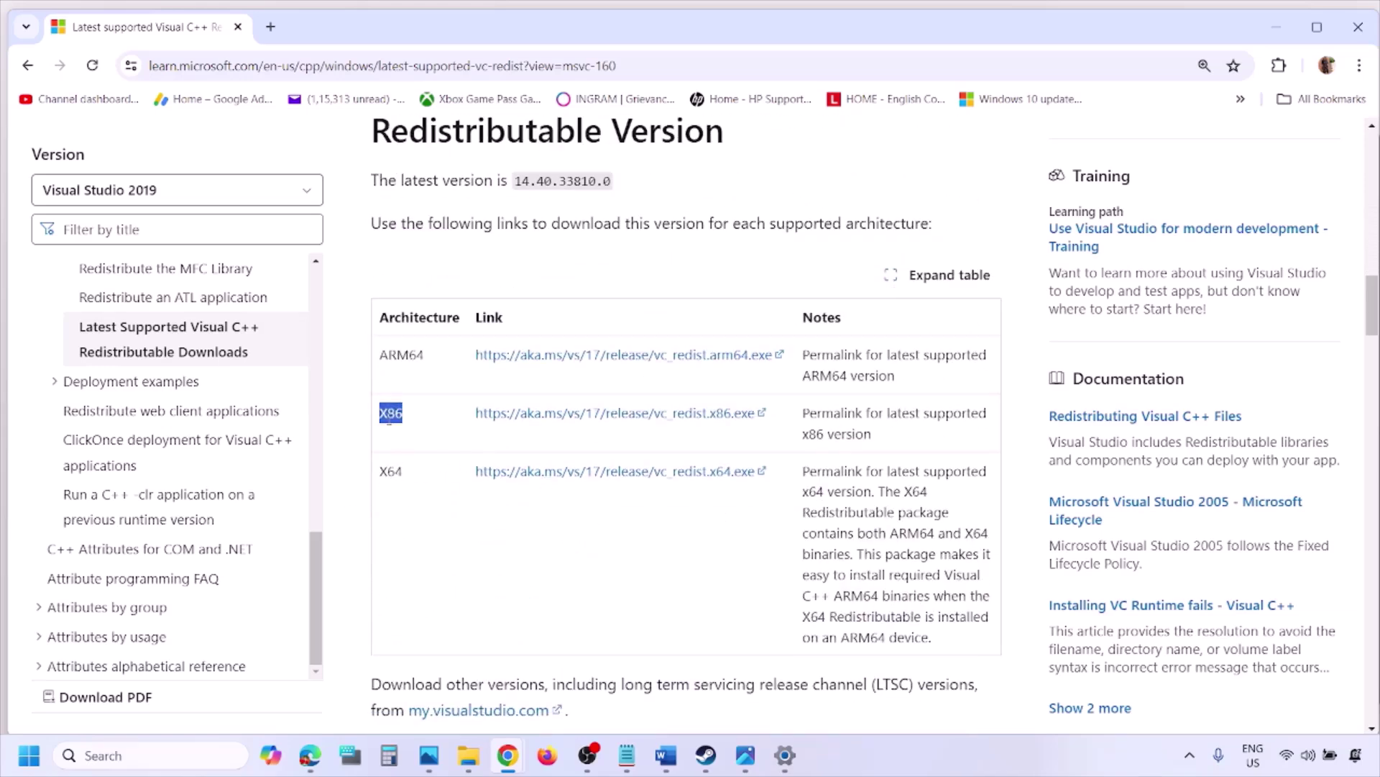
double_click(390, 473)
double_click(386, 413)
left_click_drag(387, 413, 678, 421)
left_click(678, 424)
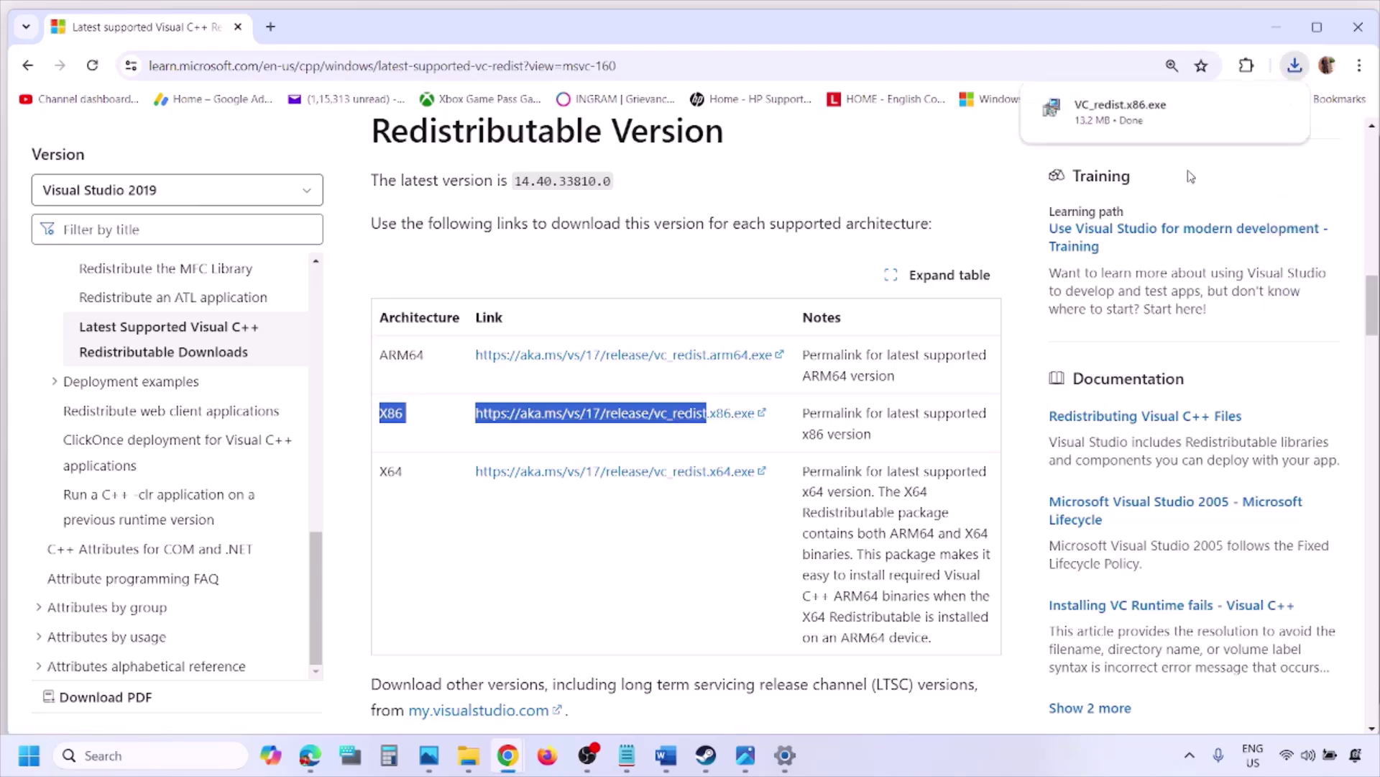
left_click(1150, 111)
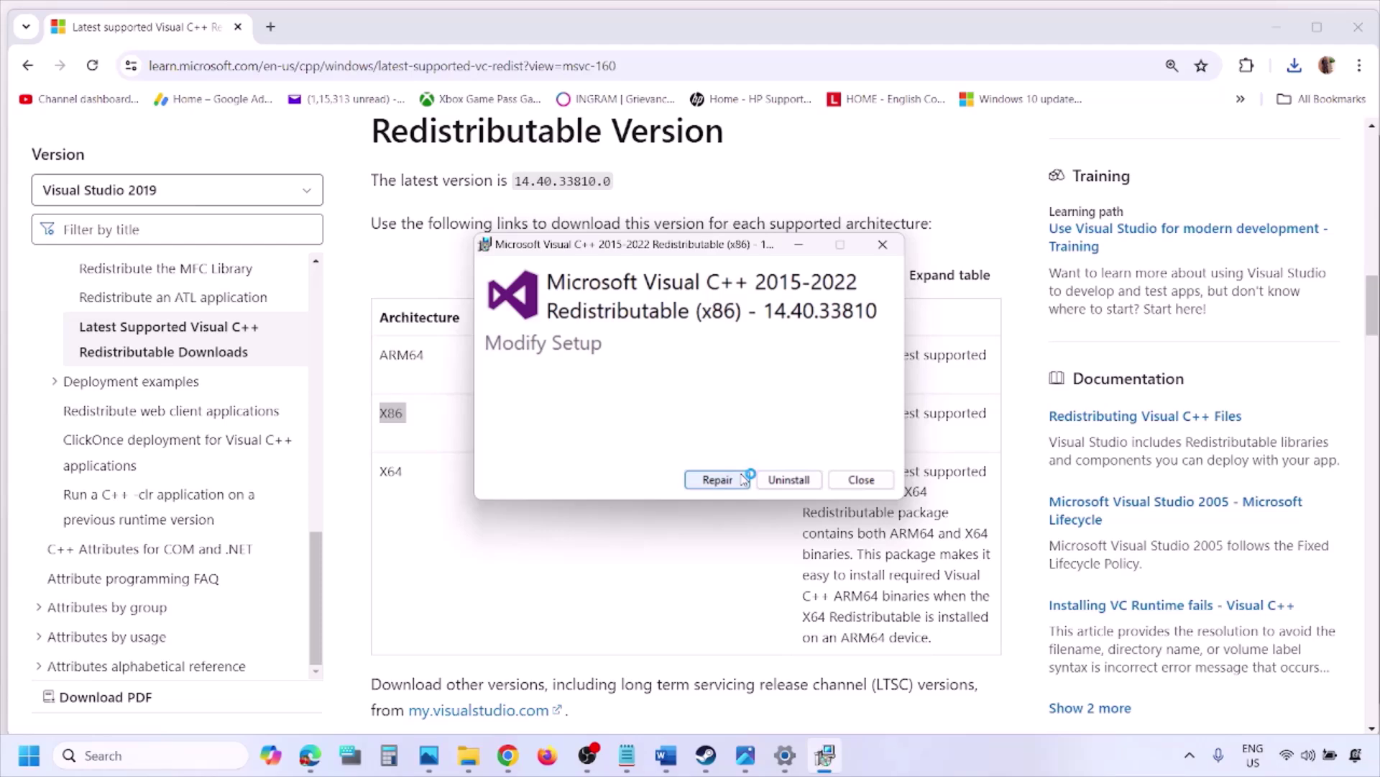
left_click(744, 478)
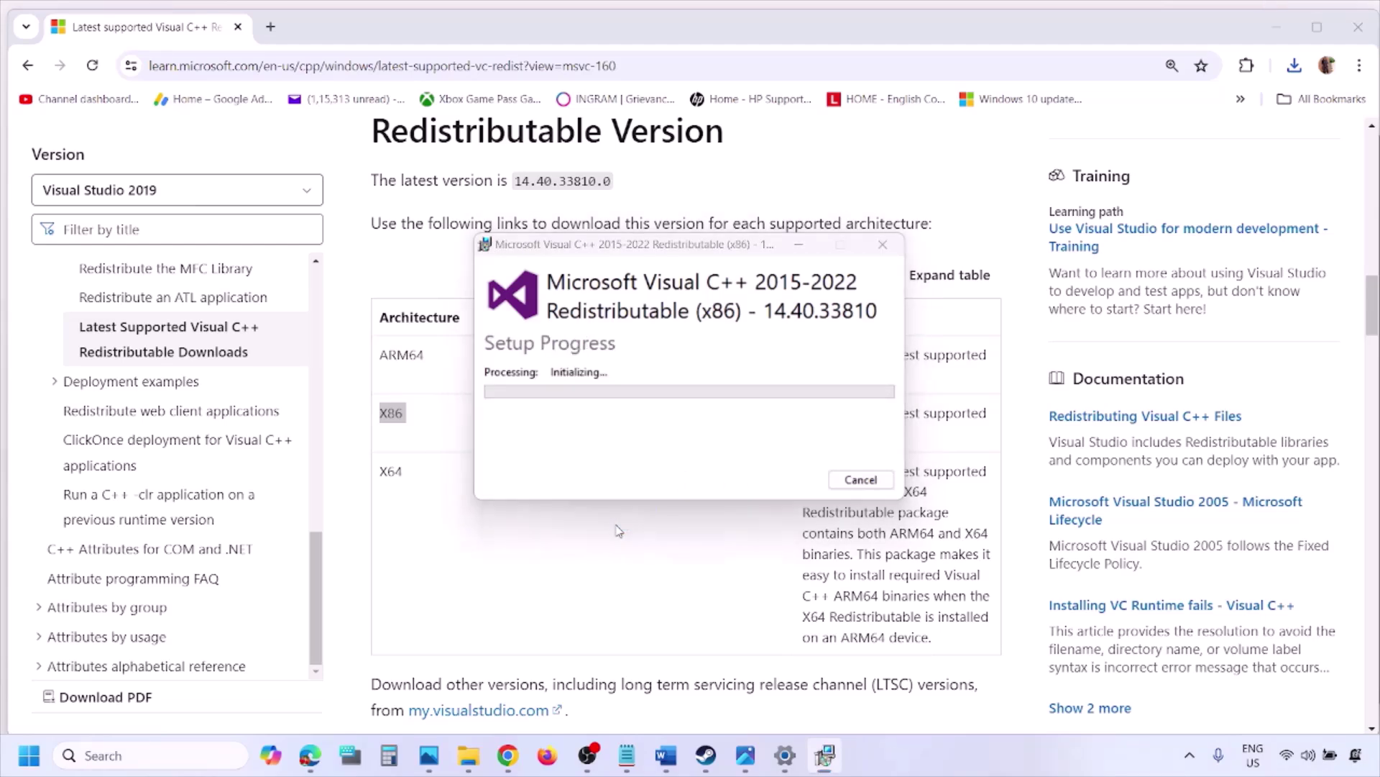
Download the X64 redistributable from the same table and run its installer's Repair.
double_click(388, 473)
left_click(623, 476)
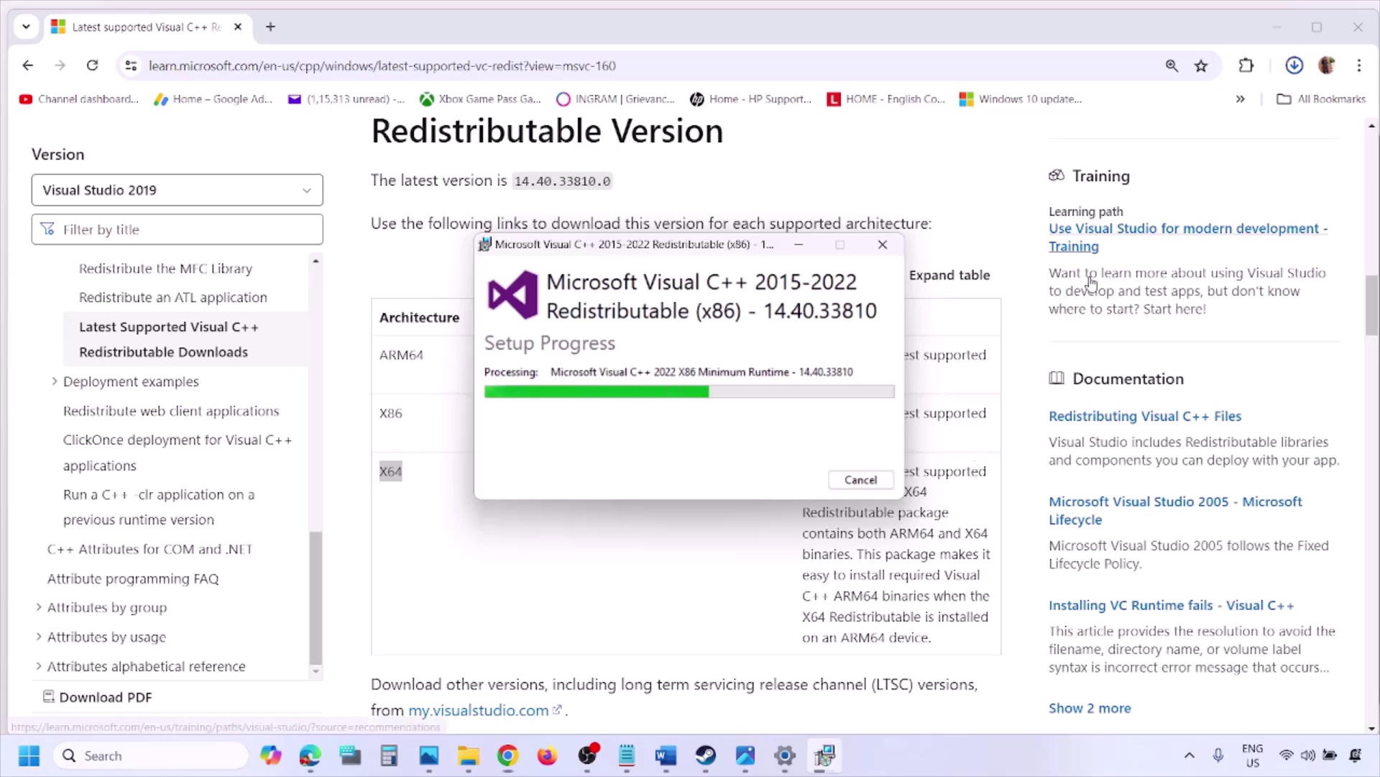
left_click(1159, 120)
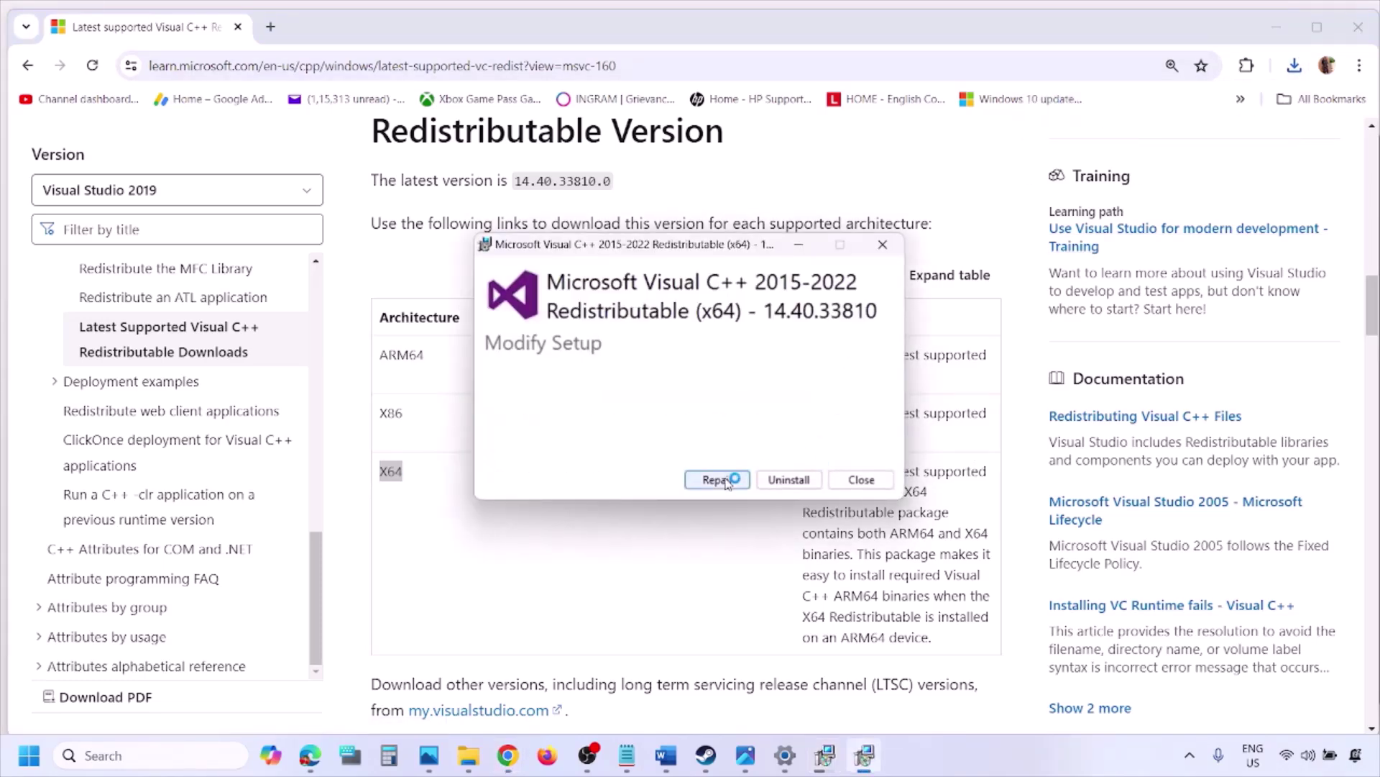
left_click(717, 480)
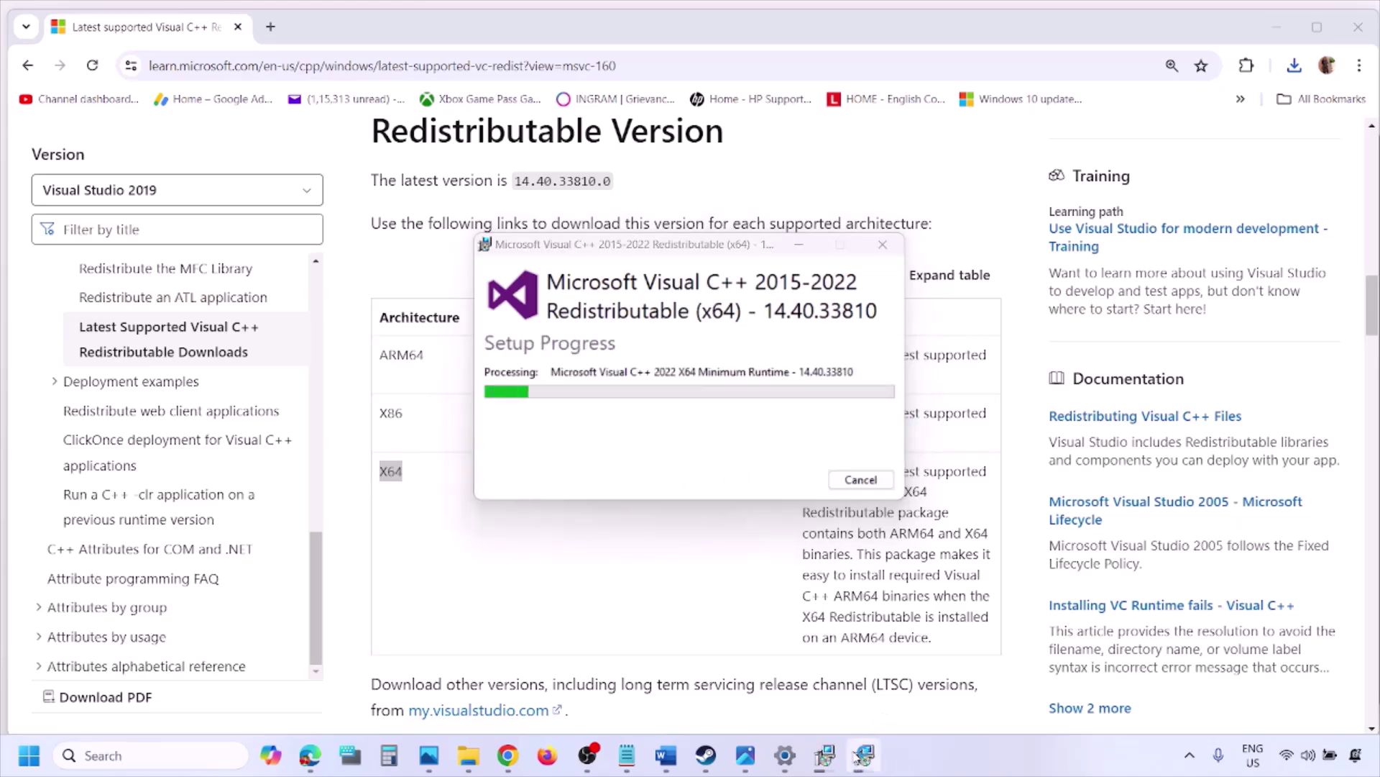
Place the x86 and x64 setup windows side by side, then bring the download page back to the front.
left_click_drag(759, 245, 437, 308)
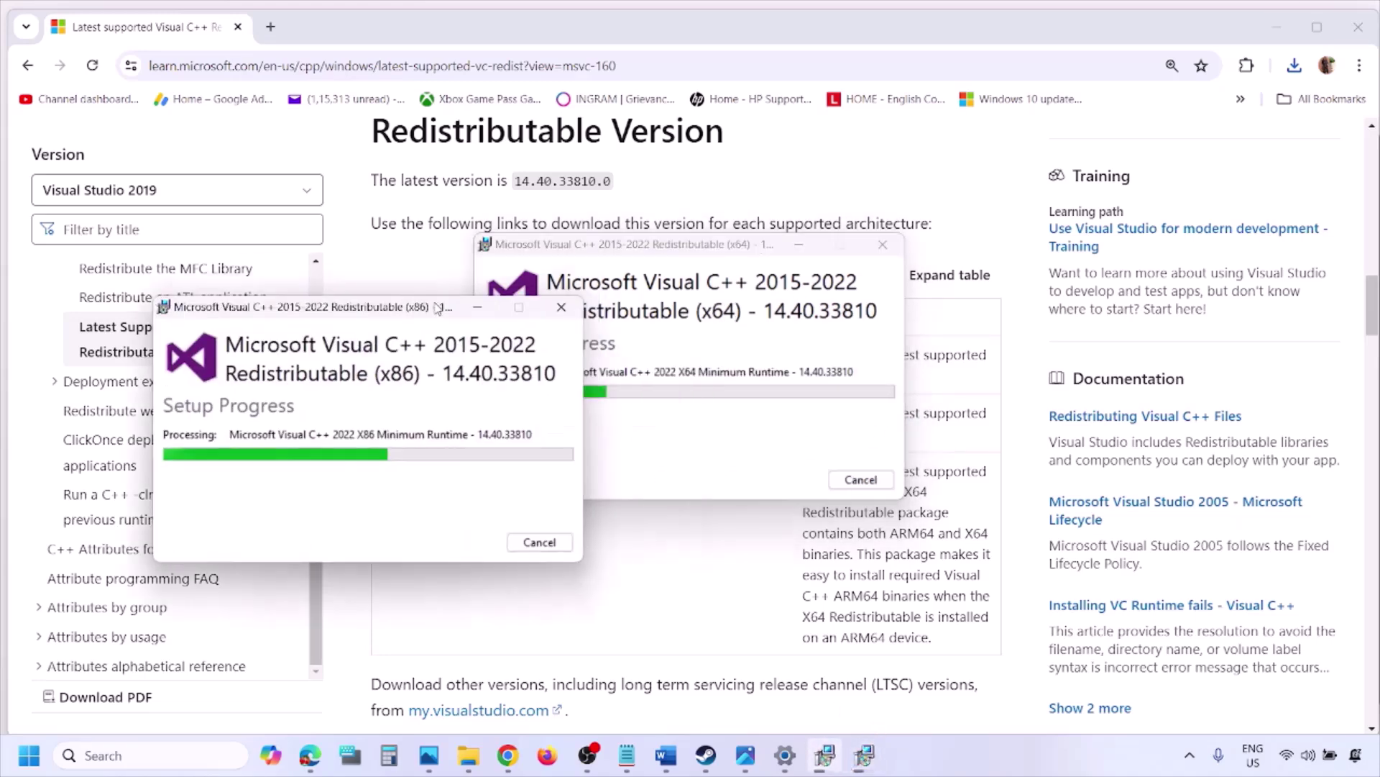
left_click_drag(674, 257, 851, 336)
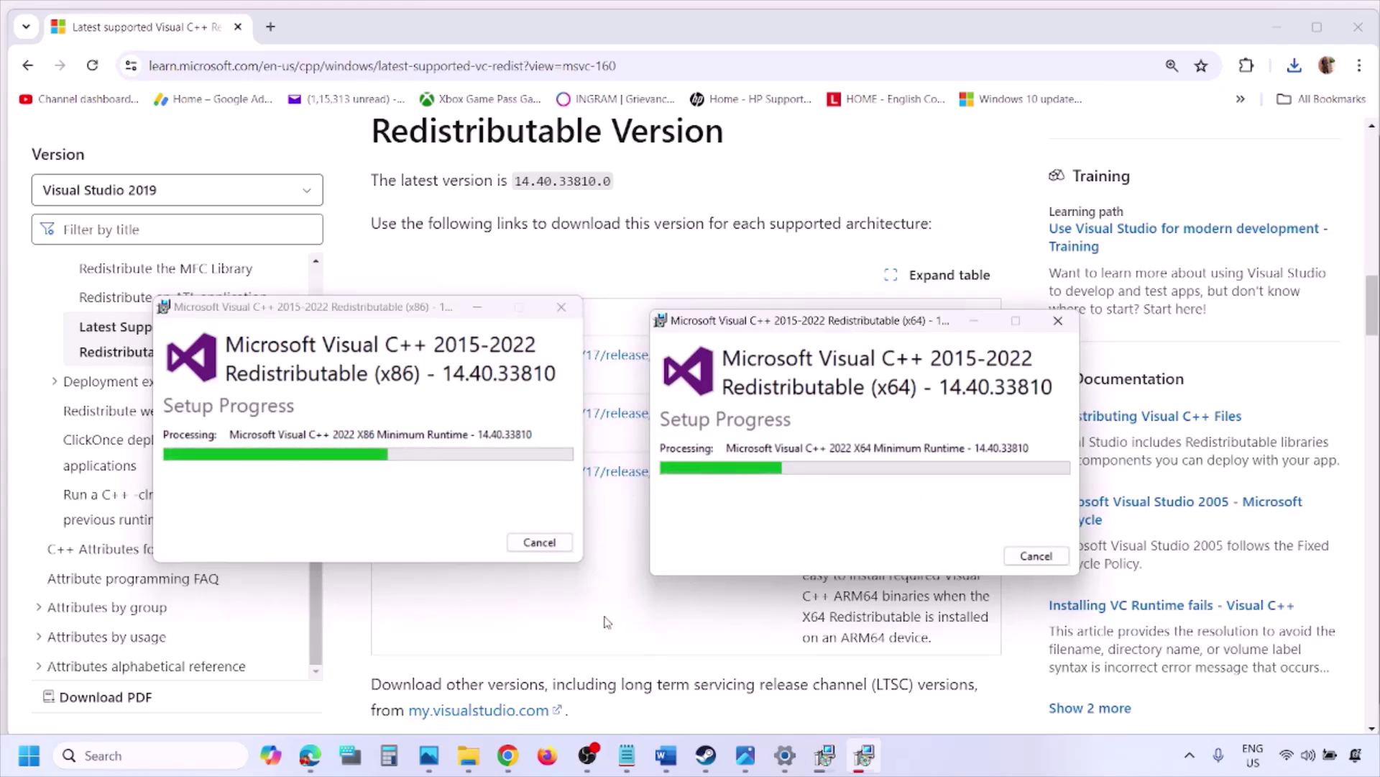
left_click(645, 599)
Show the computer's Restart option over the Visual C++ download page and dismiss the power options.
left_click(29, 755)
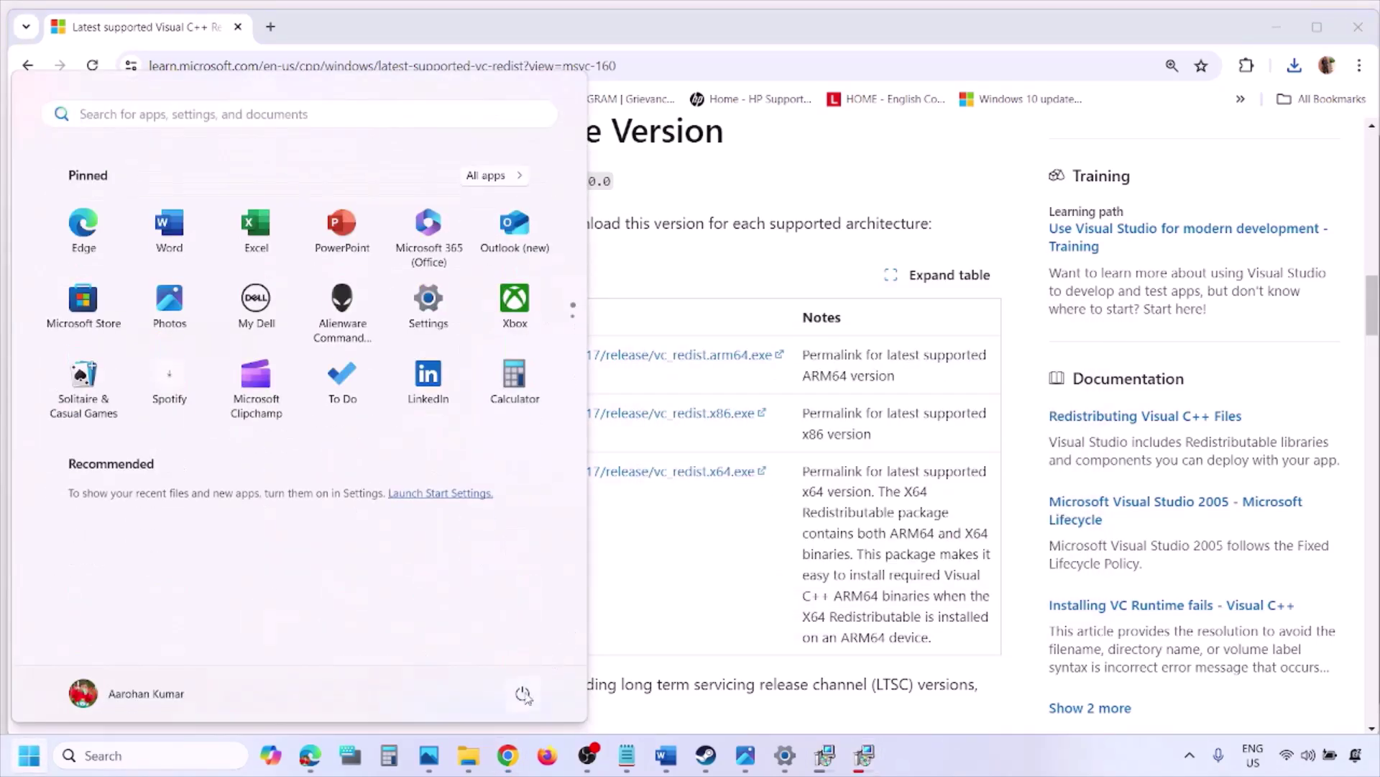
left_click(523, 693)
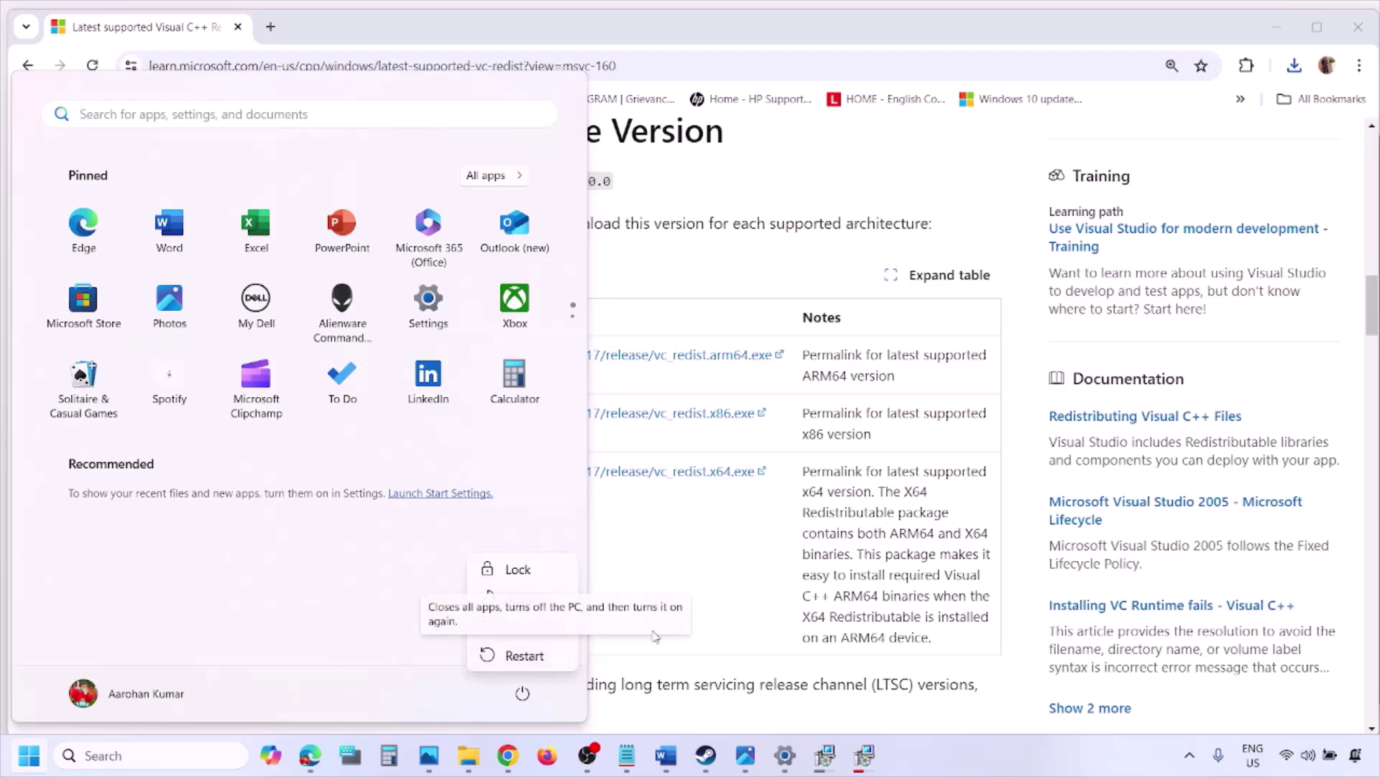
left_click(709, 606)
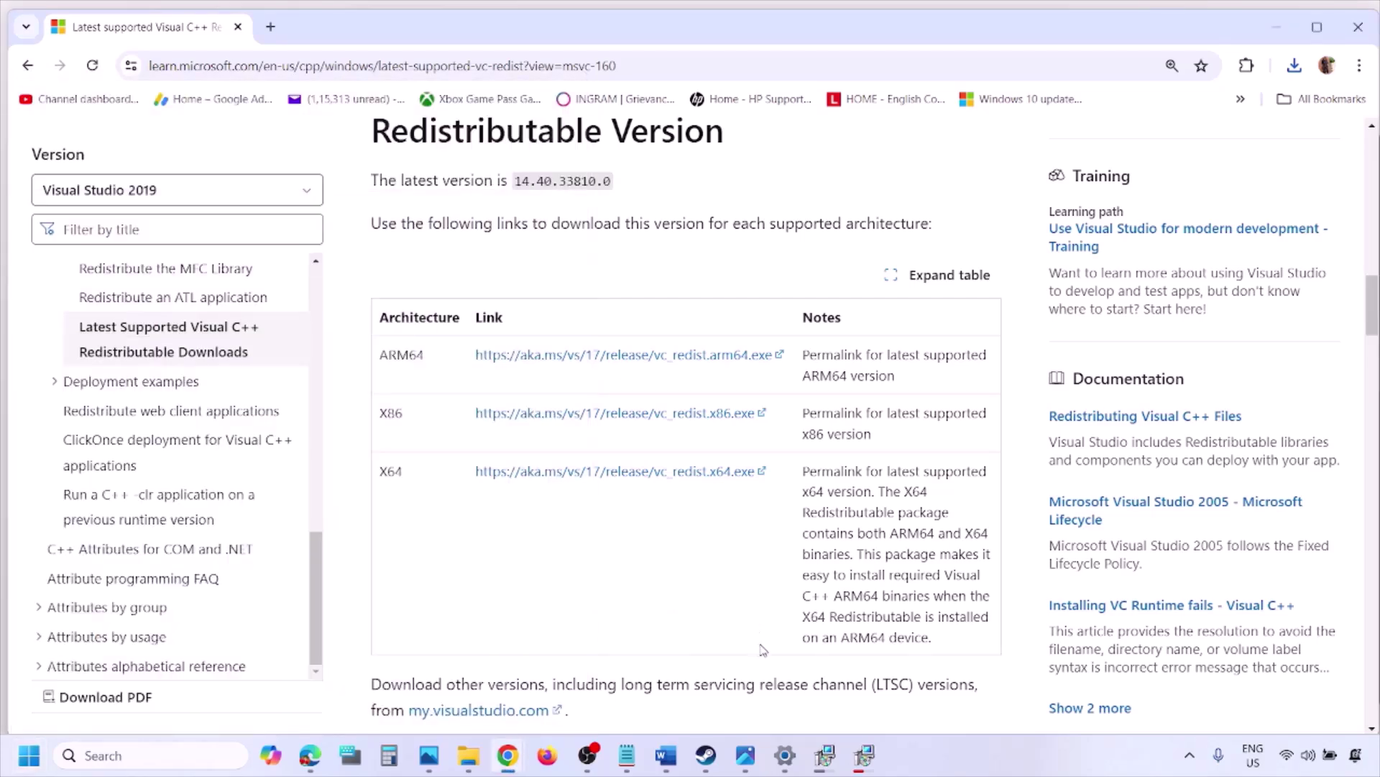
Switch to the Word document, go to Step 9 about unplugging external devices, and maximize the window.
left_click(666, 755)
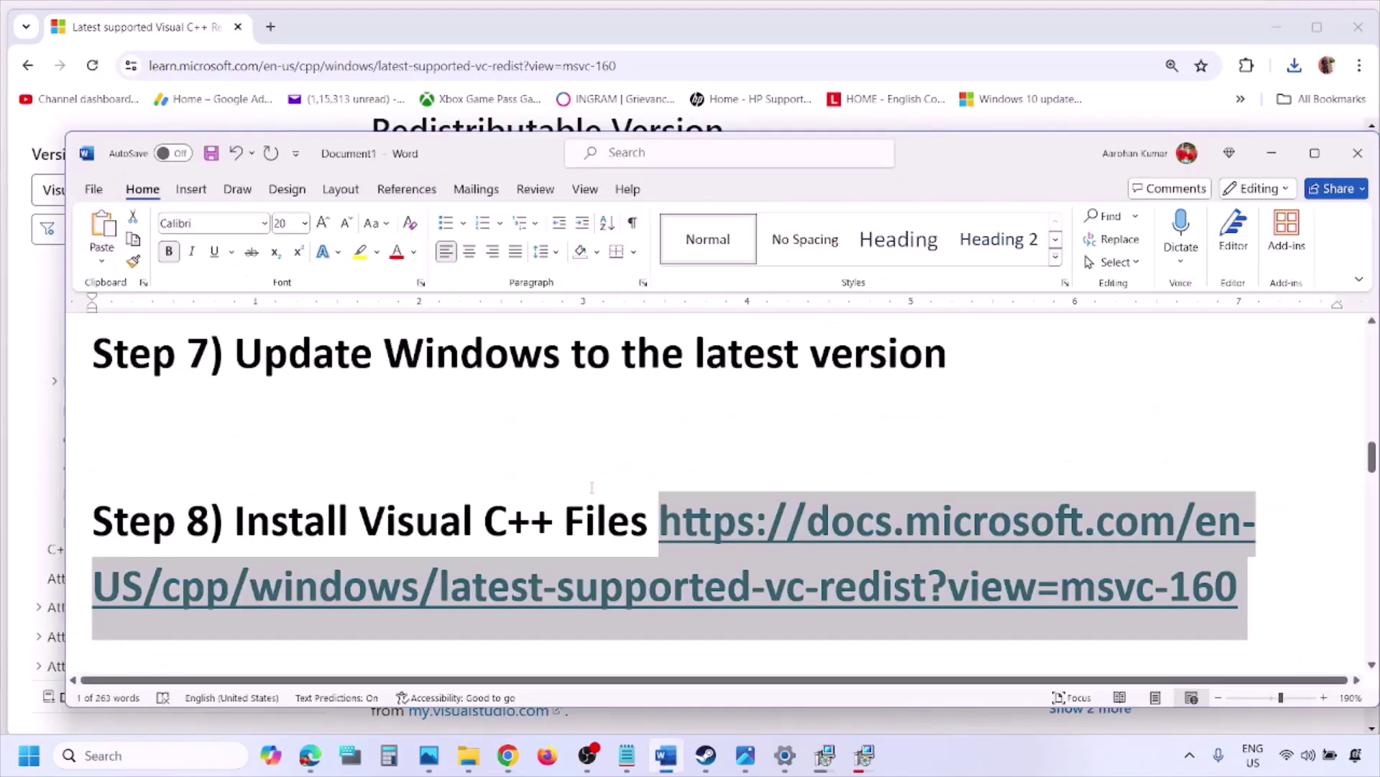
scroll(592, 487, "down", 2)
scroll(592, 488, "down", 3)
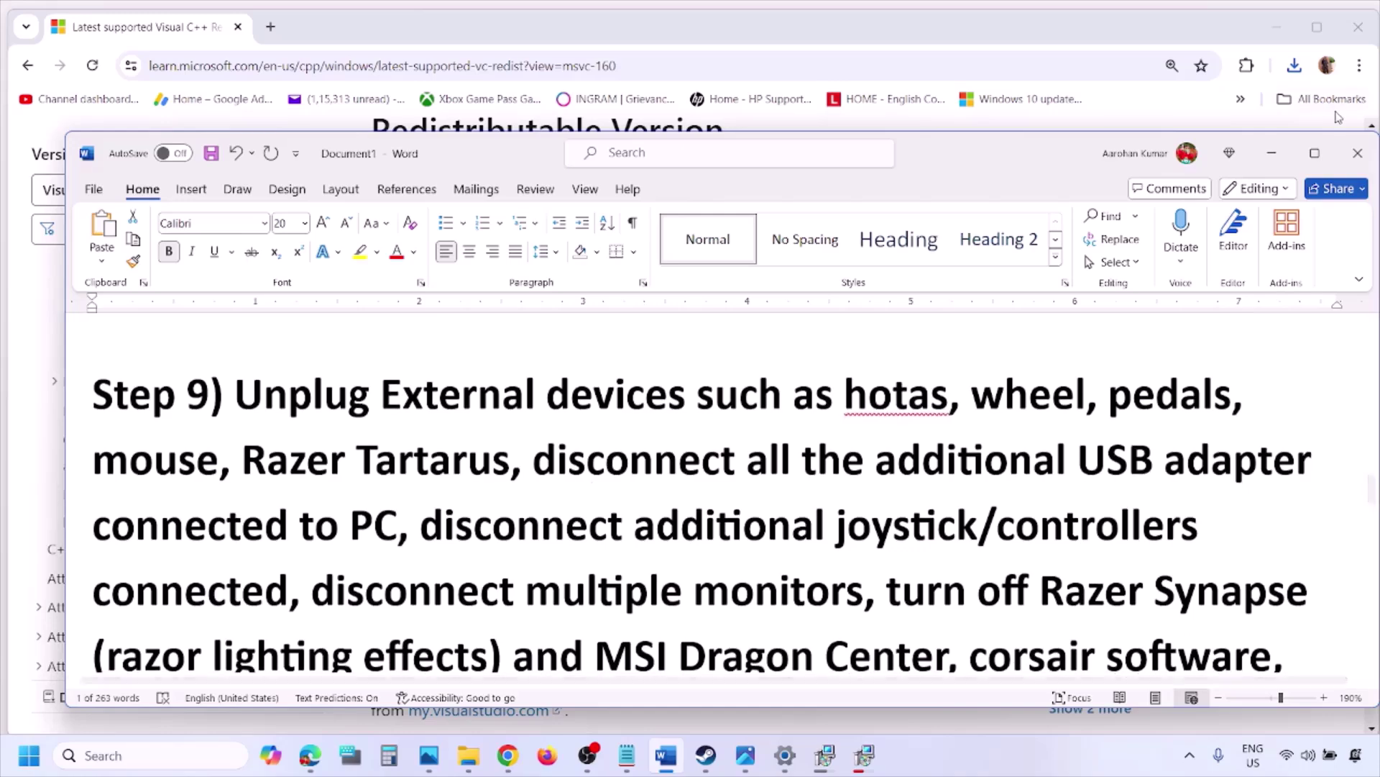
left_click(1318, 154)
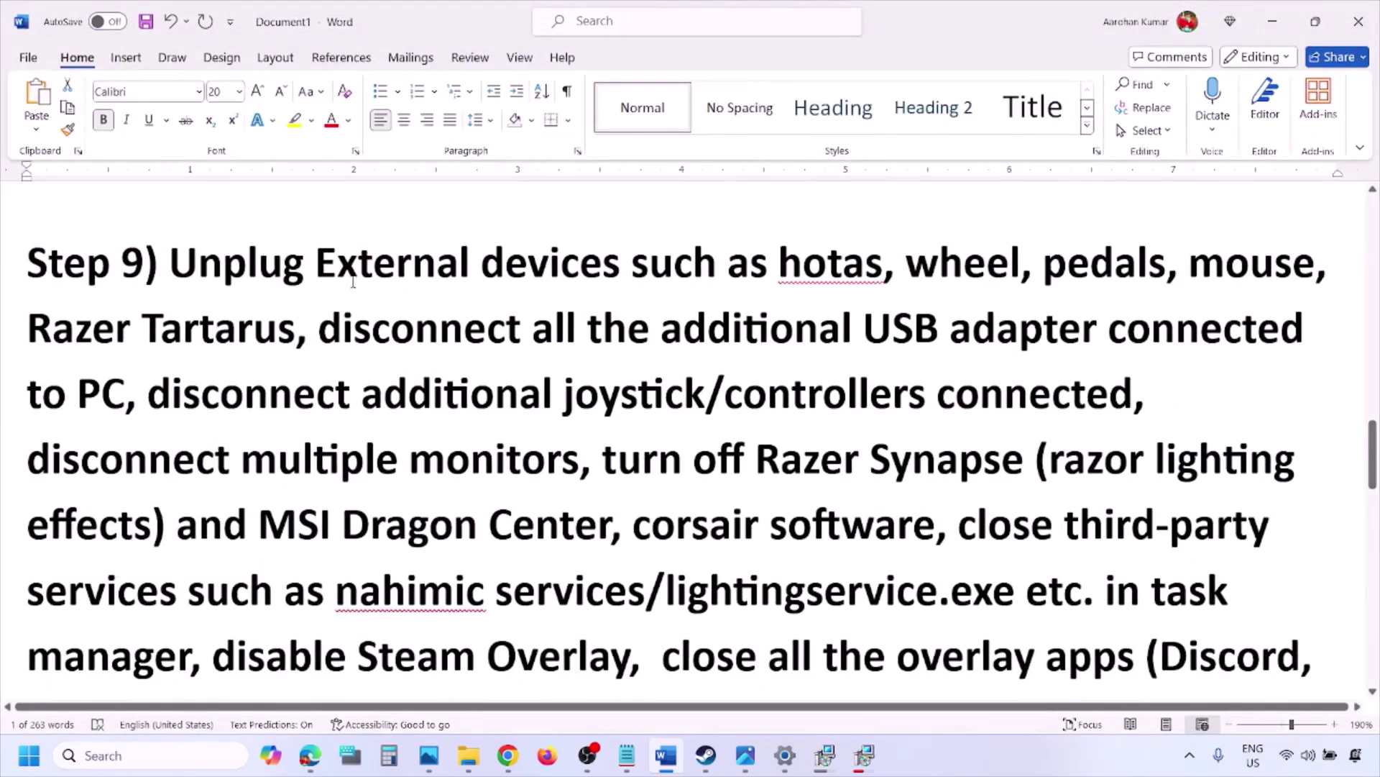
Highlight in turn the Step 9 instructions on external devices, USB adapters, additional joysticks or controllers, and multiple monitors.
left_click_drag(174, 270, 1109, 331)
left_click(1022, 325)
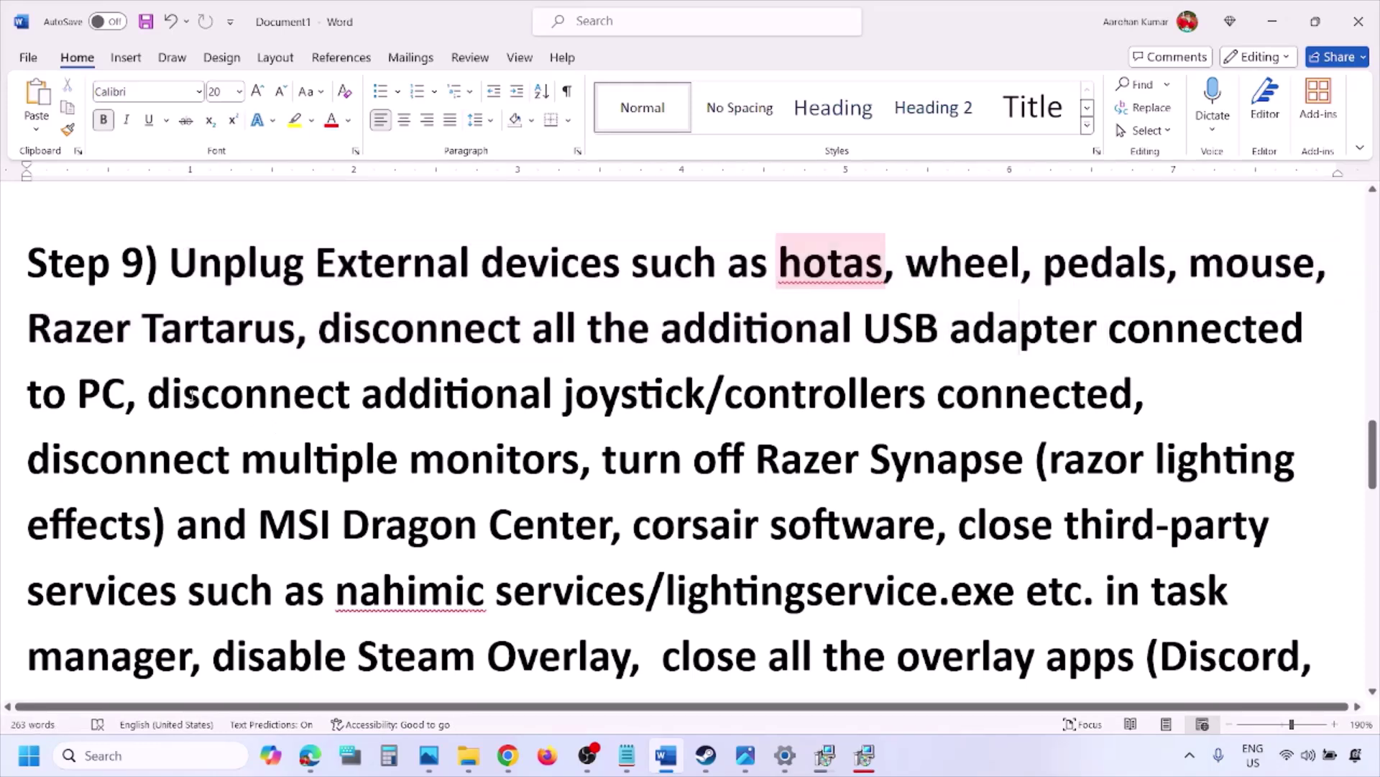
left_click_drag(151, 394, 1133, 399)
left_click(913, 460)
left_click_drag(49, 460, 481, 466)
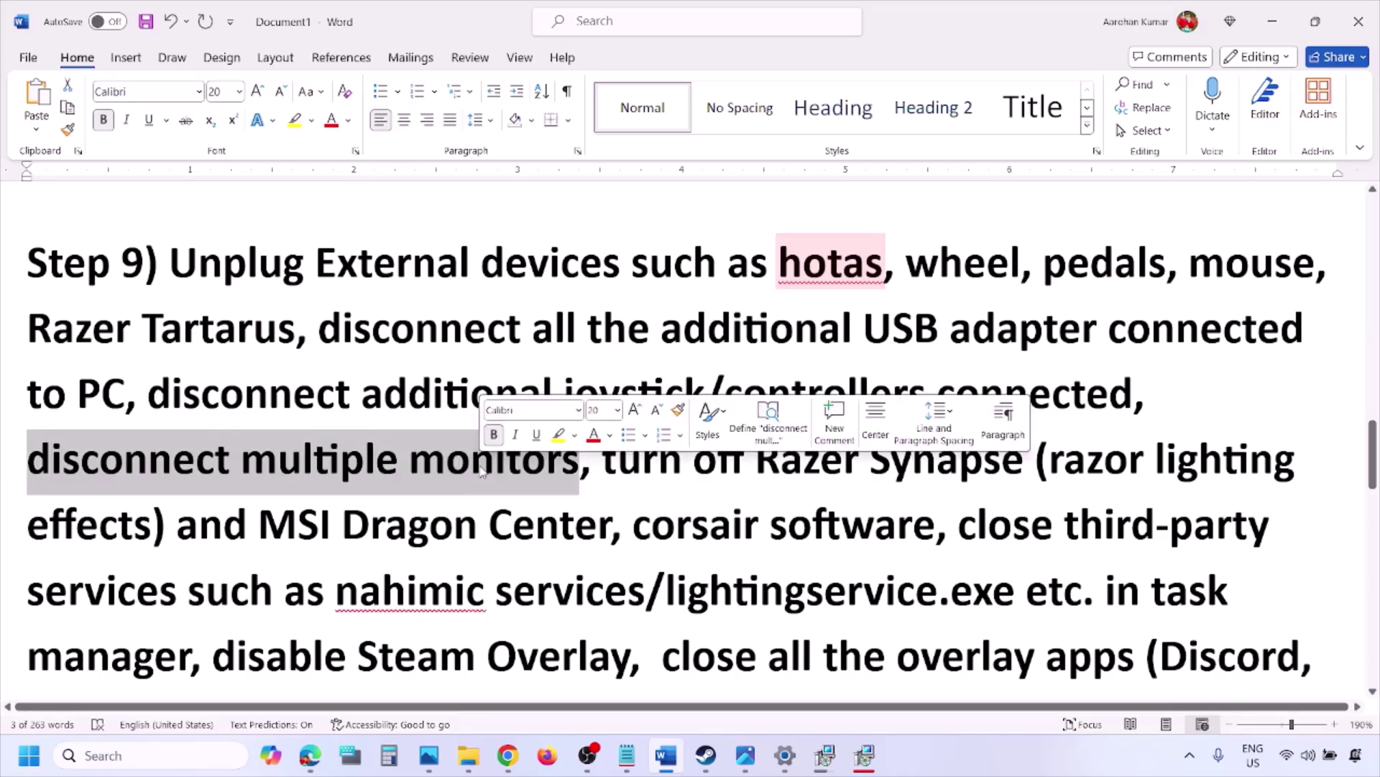
Highlight the Step 9 instructions from turning off Razer Synapse through closing third-party services, then the "disable Steam Overlay" instruction.
scroll(573, 410, "down", 1)
left_click_drag(608, 377, 195, 575)
scroll(243, 496, "down", 1)
left_click_drag(243, 496, 629, 498)
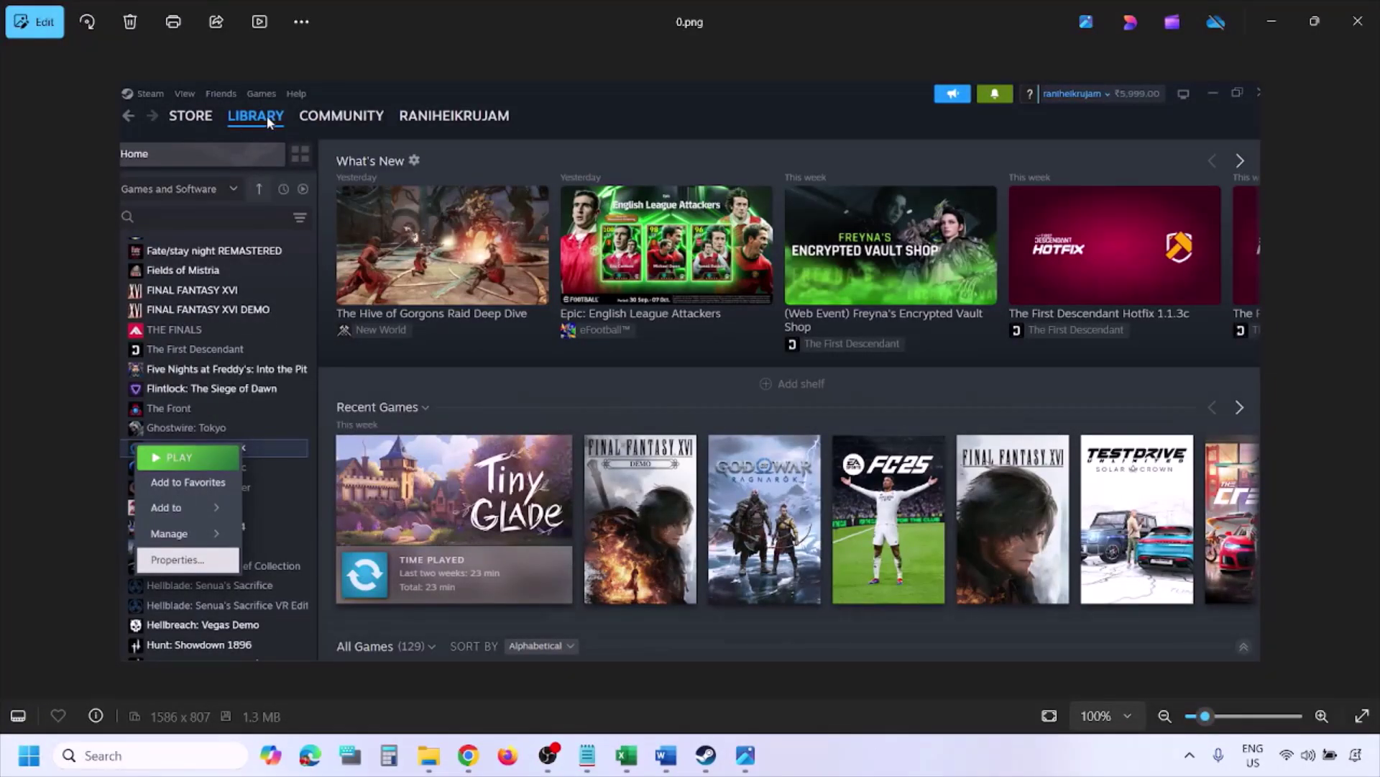
Examine the game's Properties option in the Steam library screenshot 0.png, and advance to the following image.
scroll(257, 119, "up", 1)
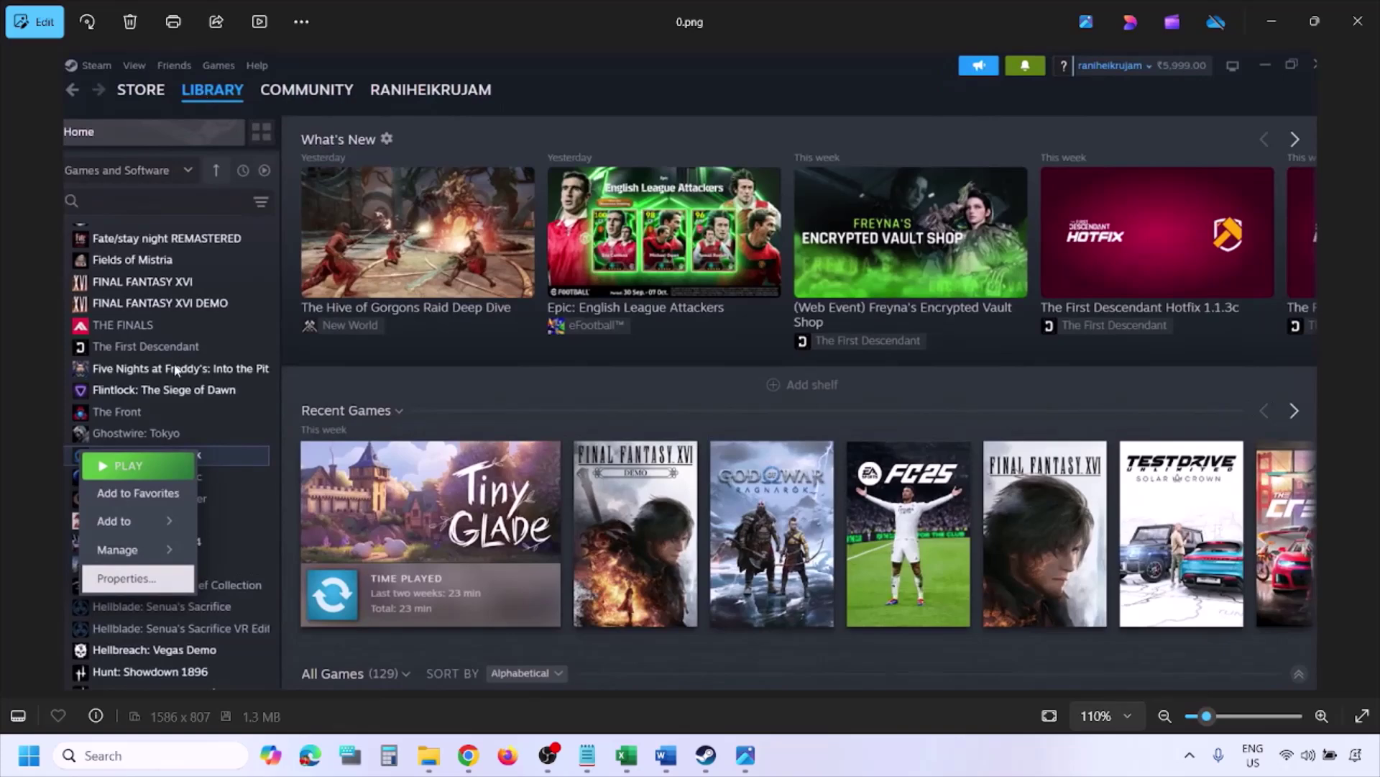
scroll(174, 368, "down", 1)
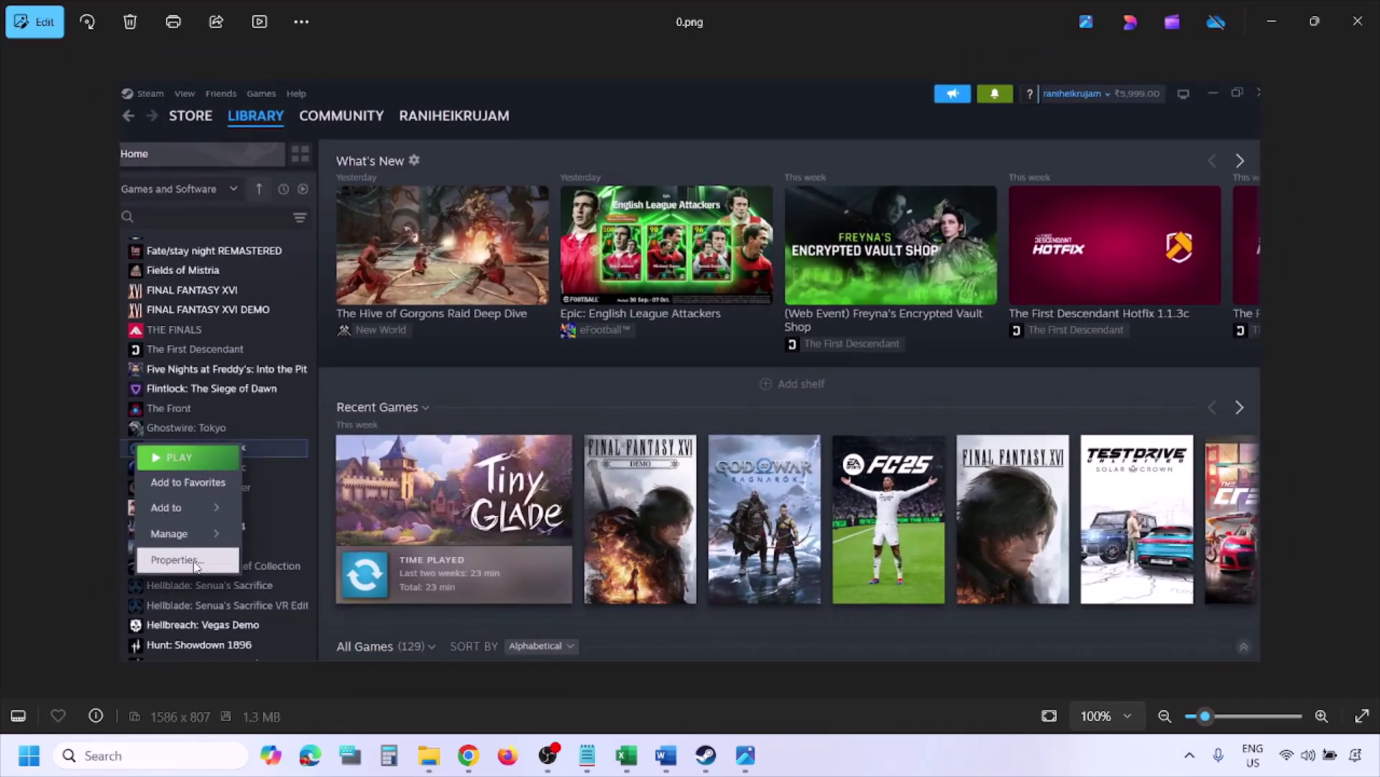
key("Right")
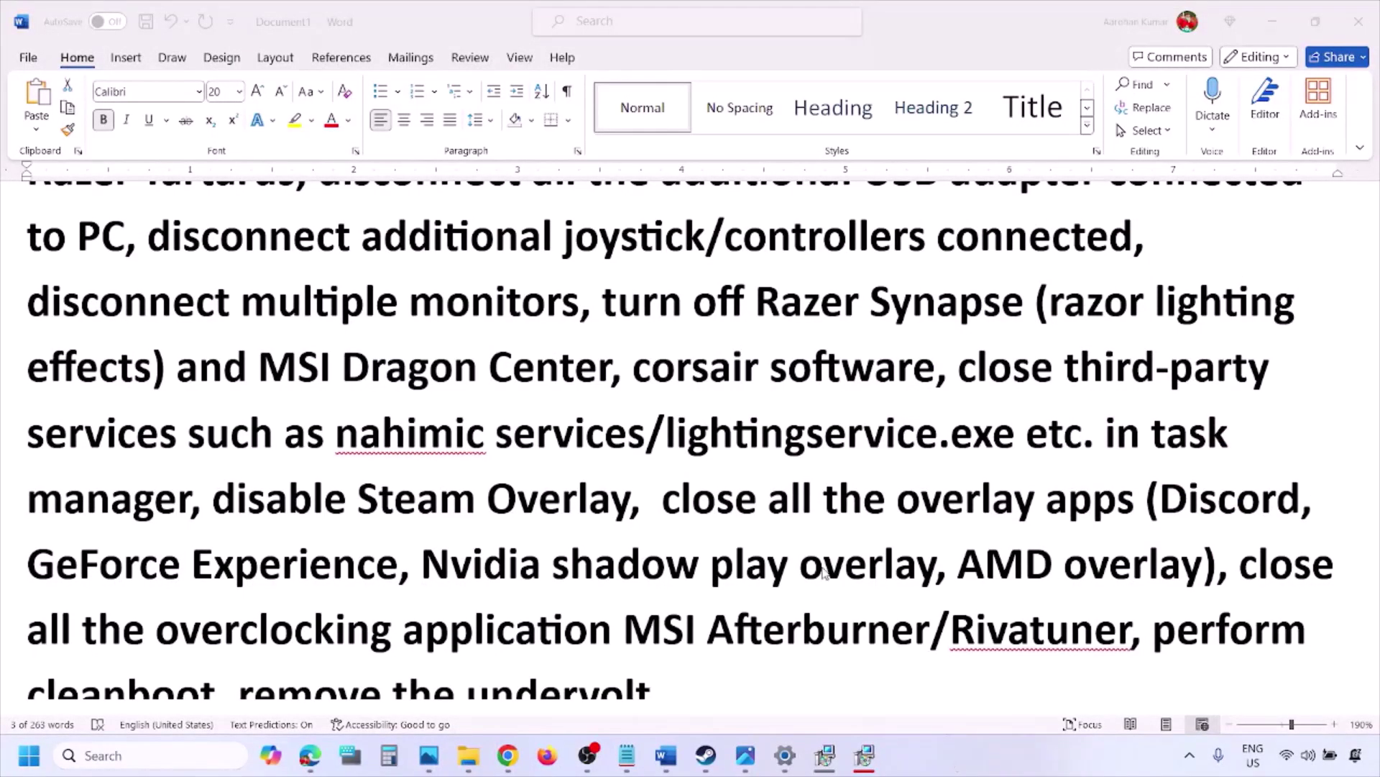
Turn off the in-game overlay in Discord's Game Overlay settings and in the GeForce Experience general settings.
scroll(823, 571, "down", 3)
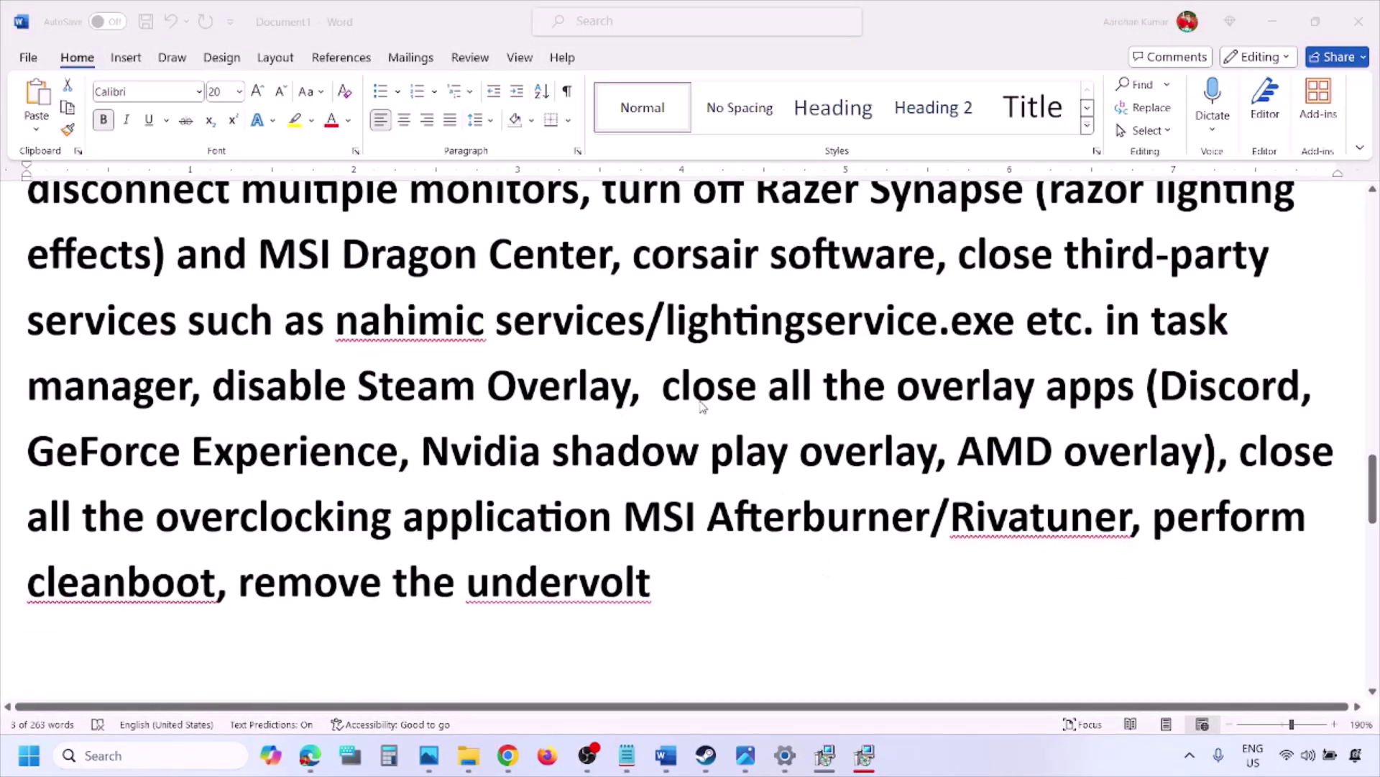
key("alt+Tab")
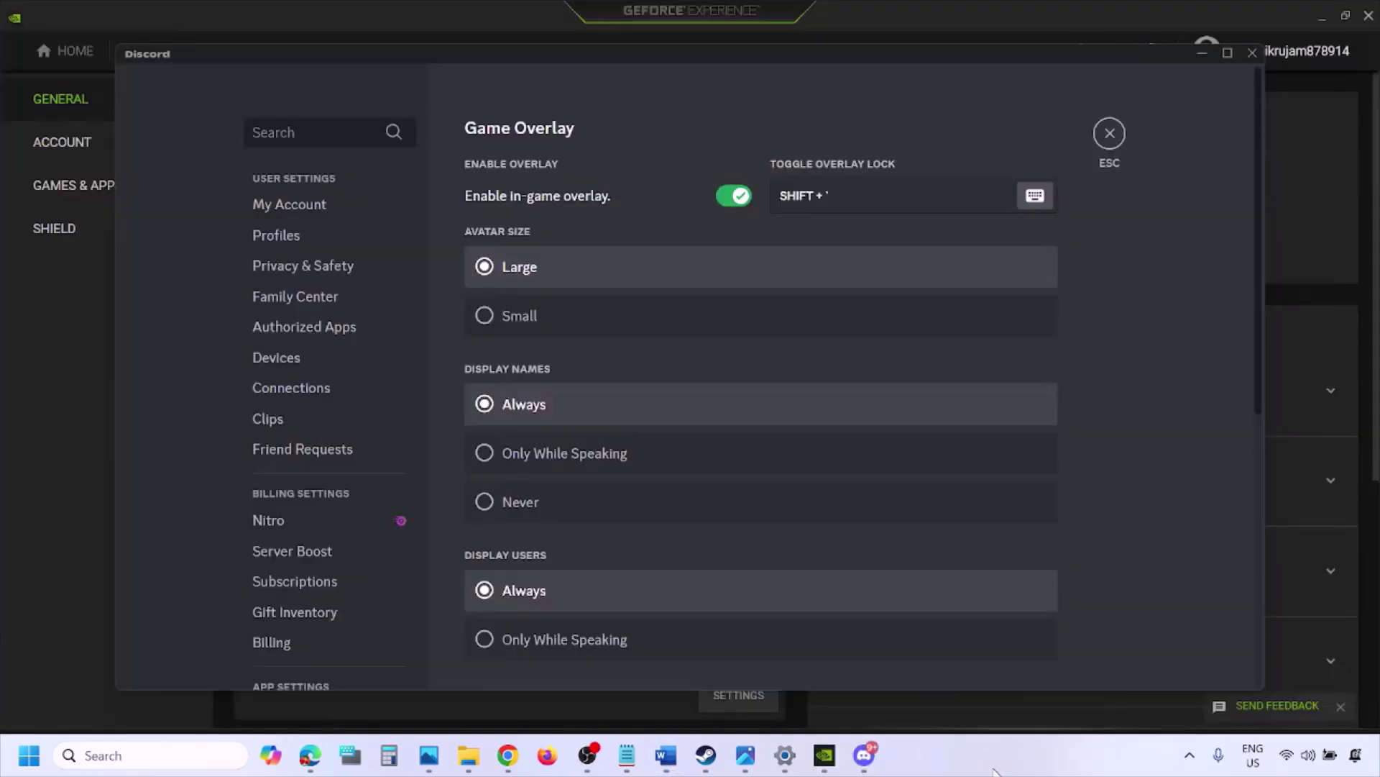
scroll(340, 388, "down", 10)
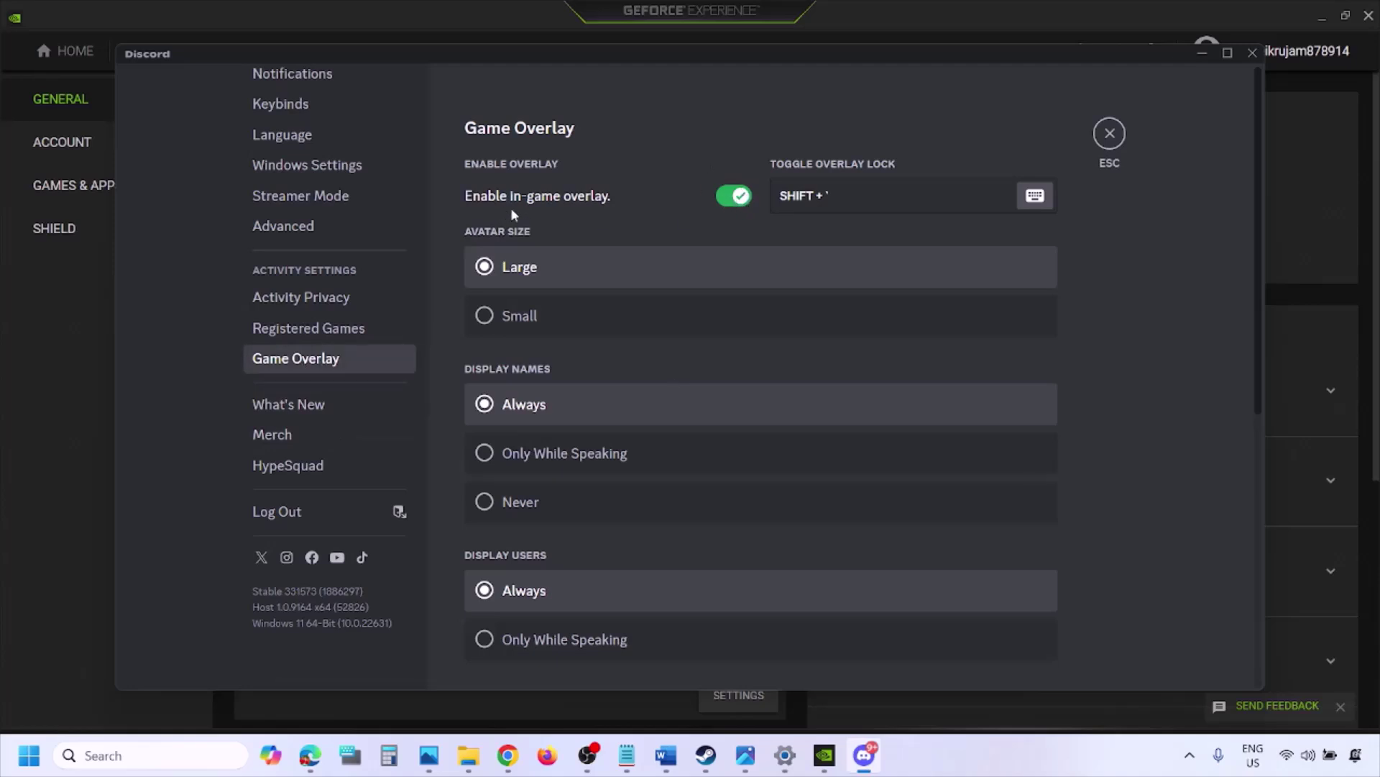
left_click(727, 199)
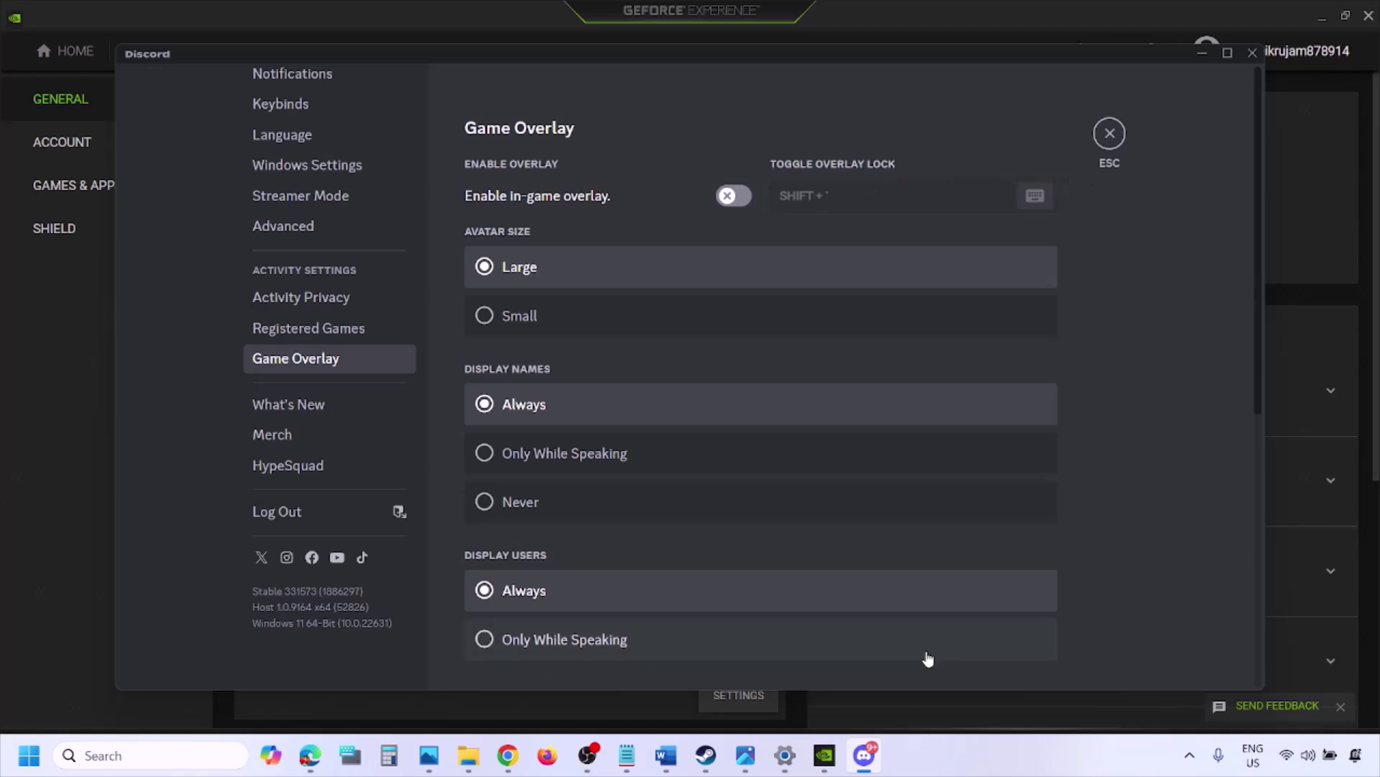
left_click(825, 755)
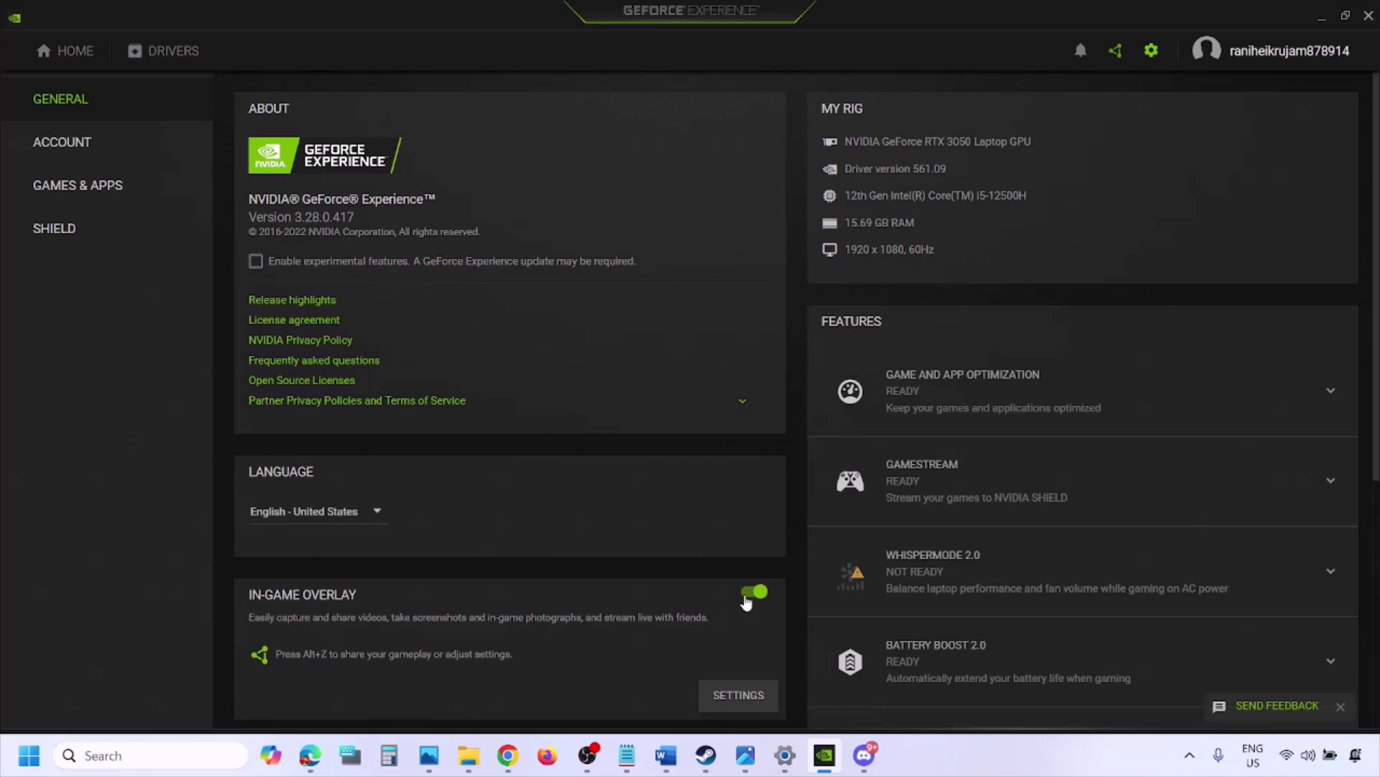
left_click(752, 592)
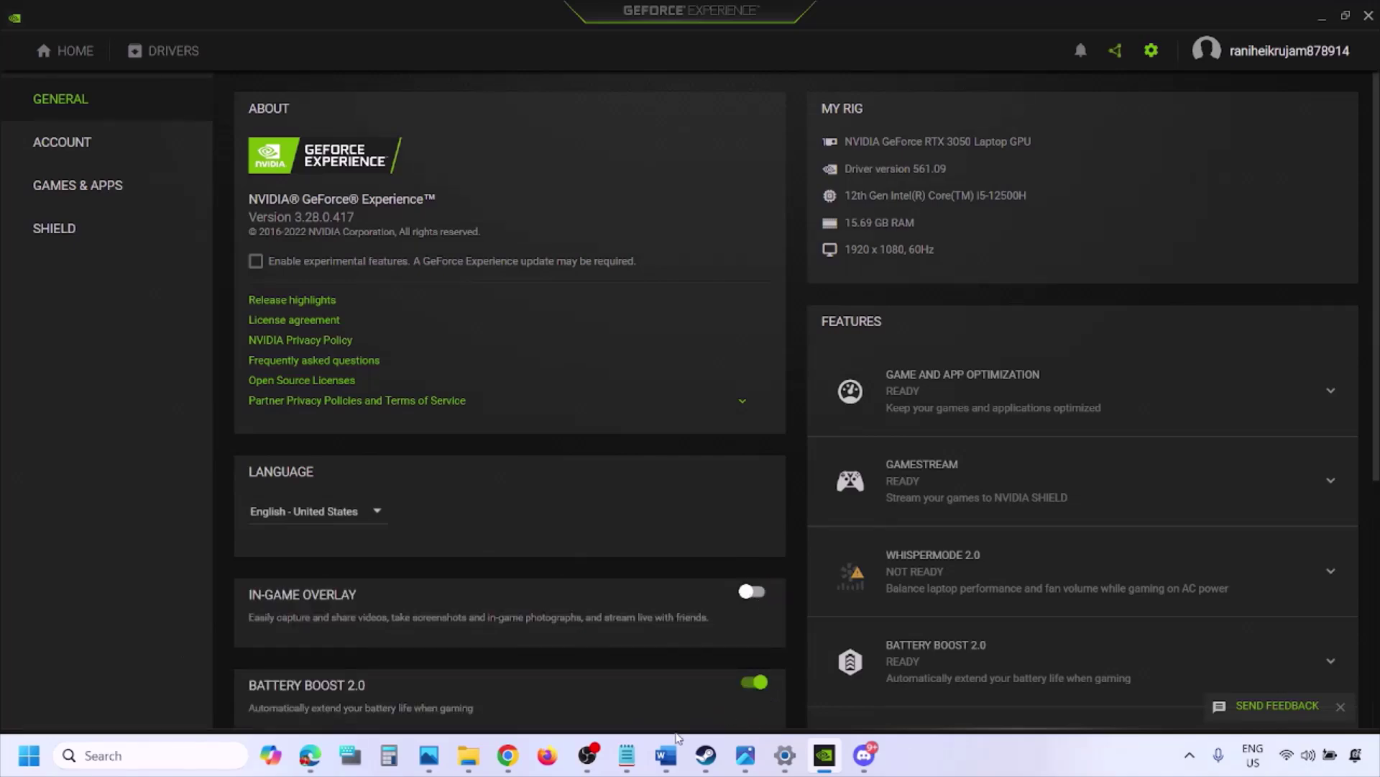
Return to the Word document and highlight the Step 9 instruction "close all the overlay apps".
left_click(664, 760)
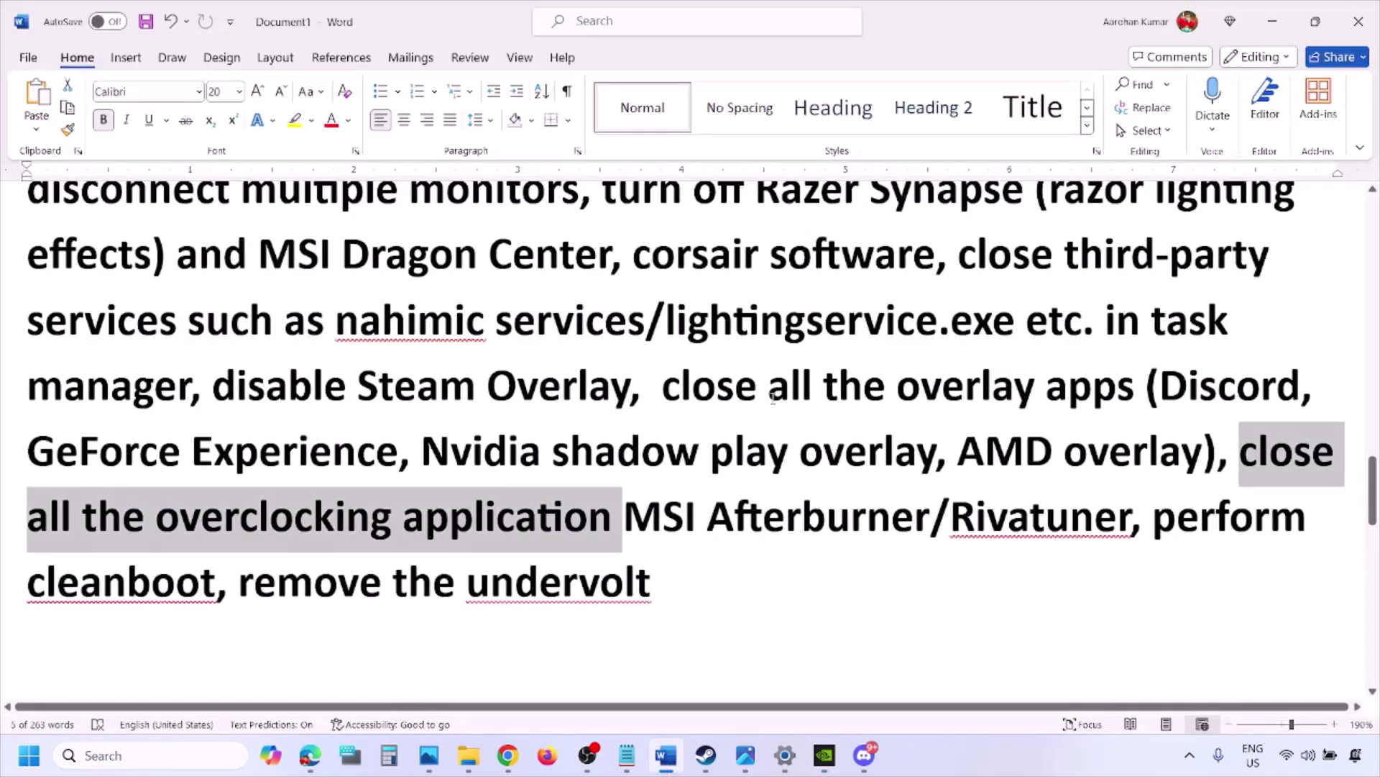
scroll(988, 291, "up", 2)
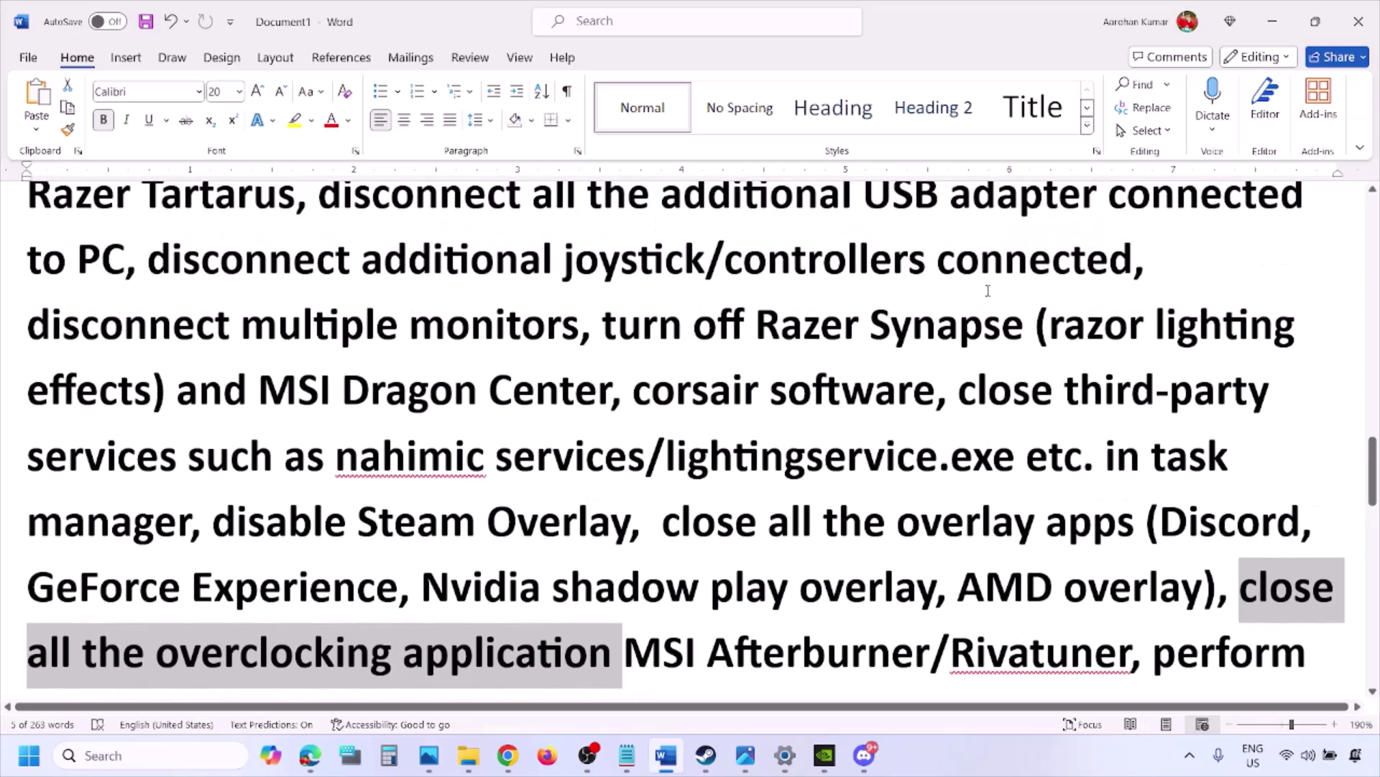
scroll(862, 360, "down", 1)
left_click_drag(682, 420, 1079, 431)
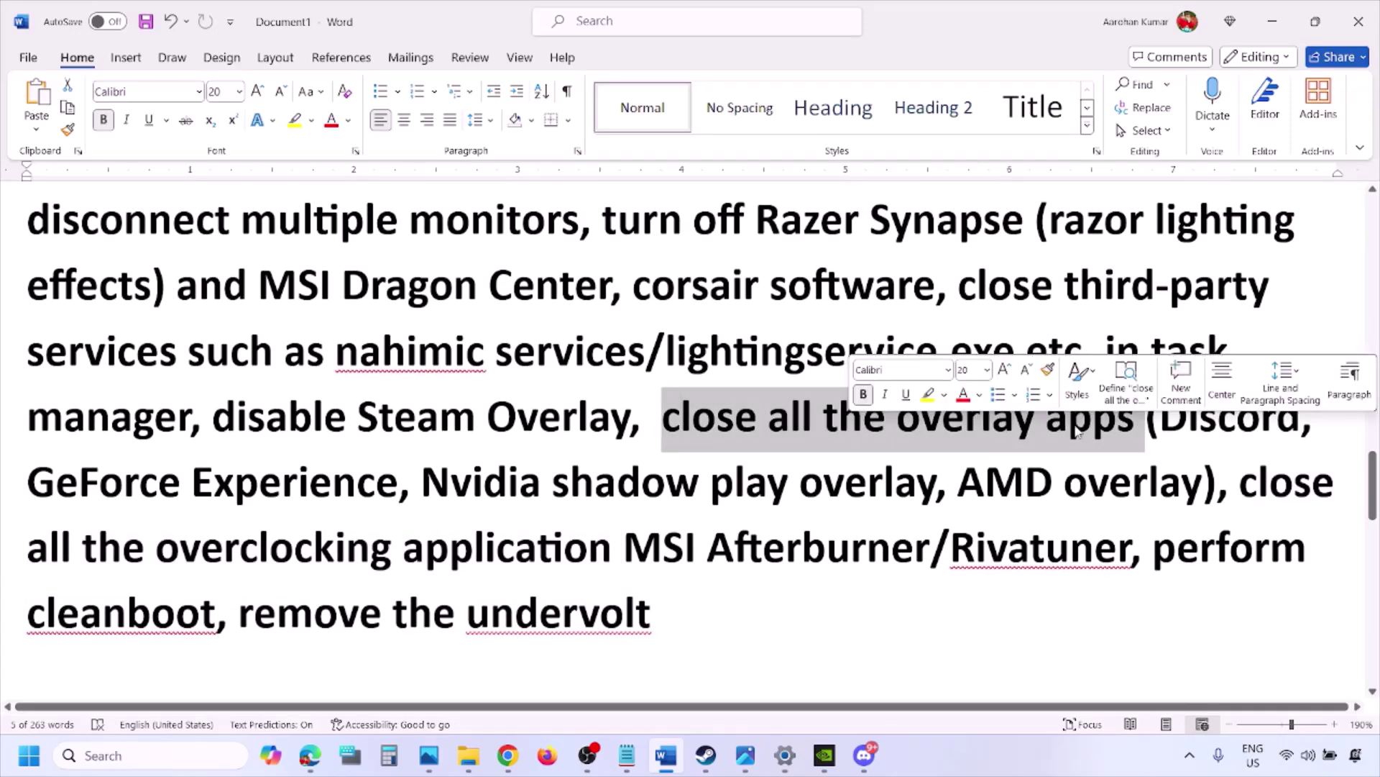
left_click(755, 424)
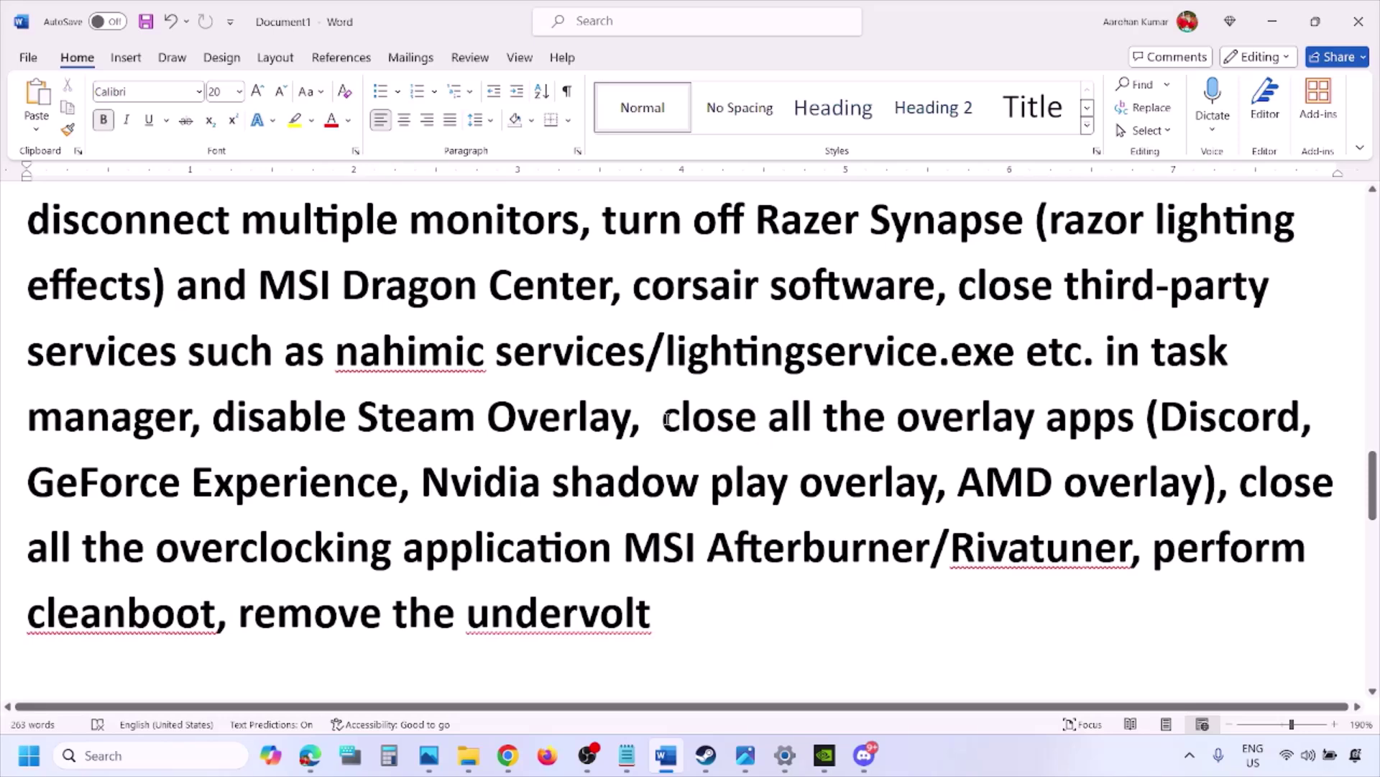
left_click_drag(667, 419, 1143, 423)
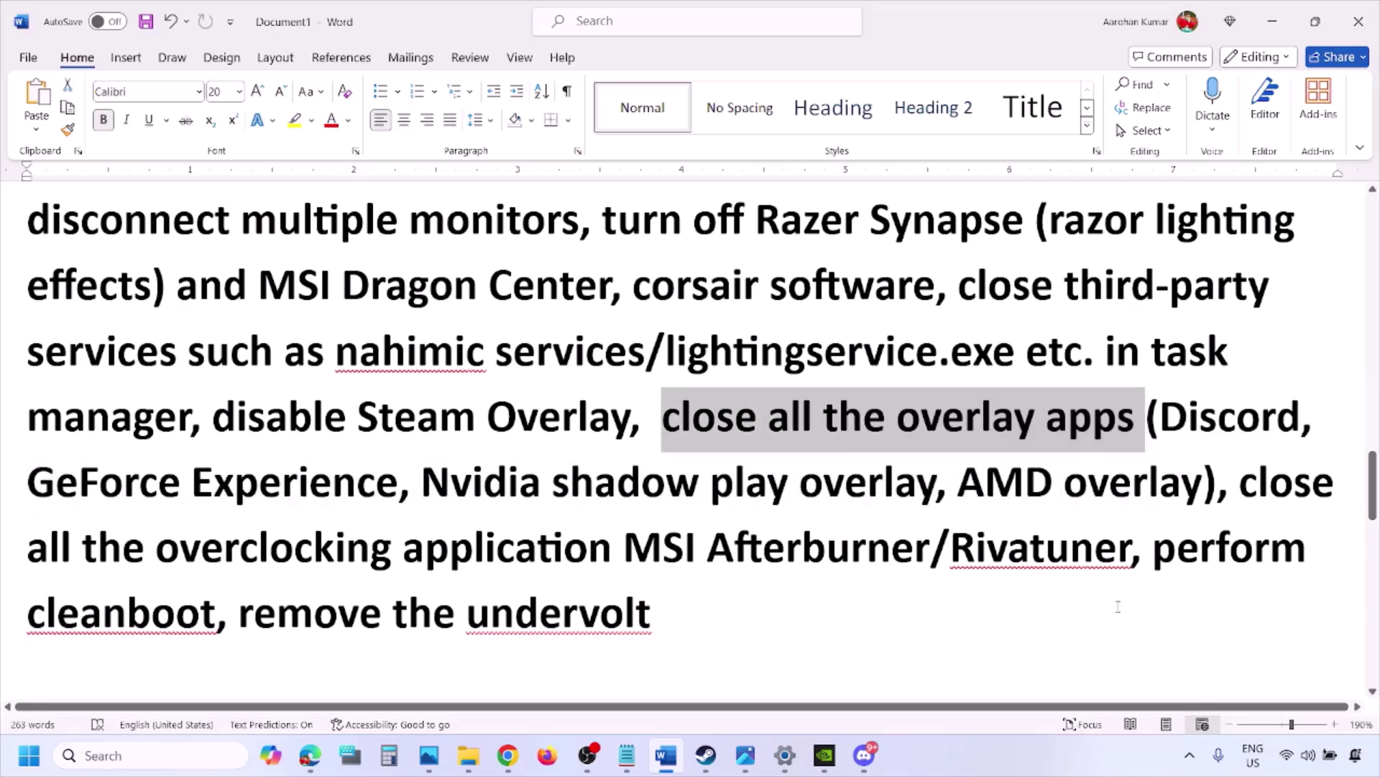
Quit the background apps running in the system tray: Discord, NVIDIA, and the apps with the round black and square pink icons.
left_click(1191, 756)
right_click(1156, 666)
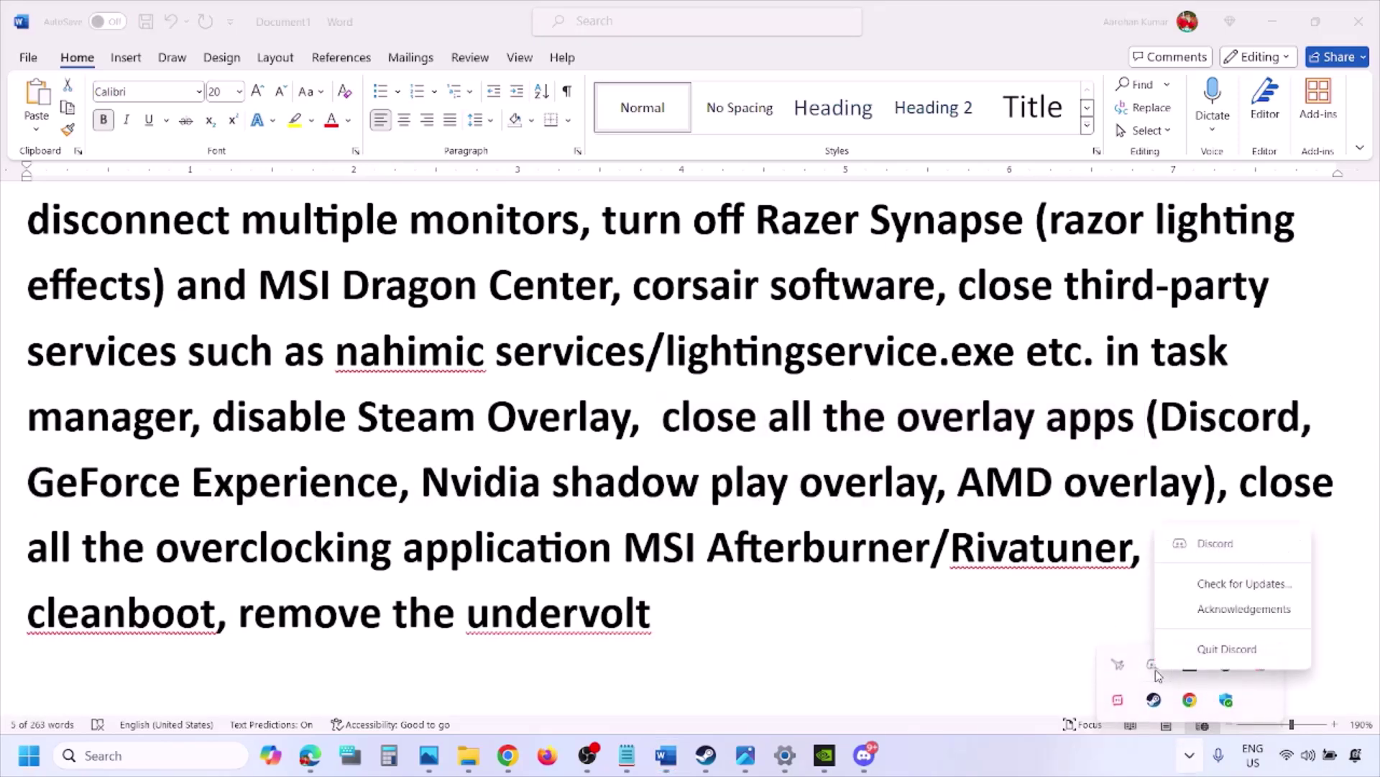
left_click(1142, 730)
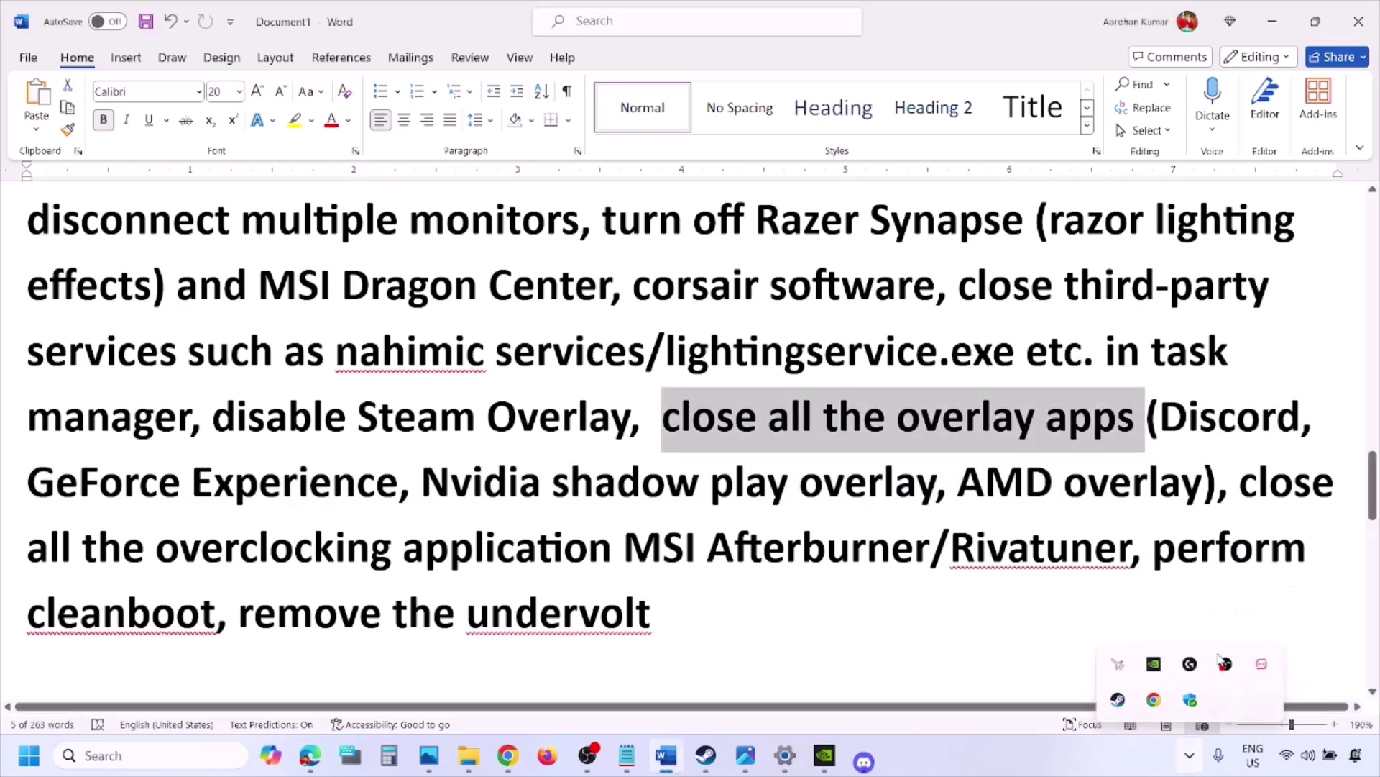
right_click(1153, 675)
left_click(1195, 662)
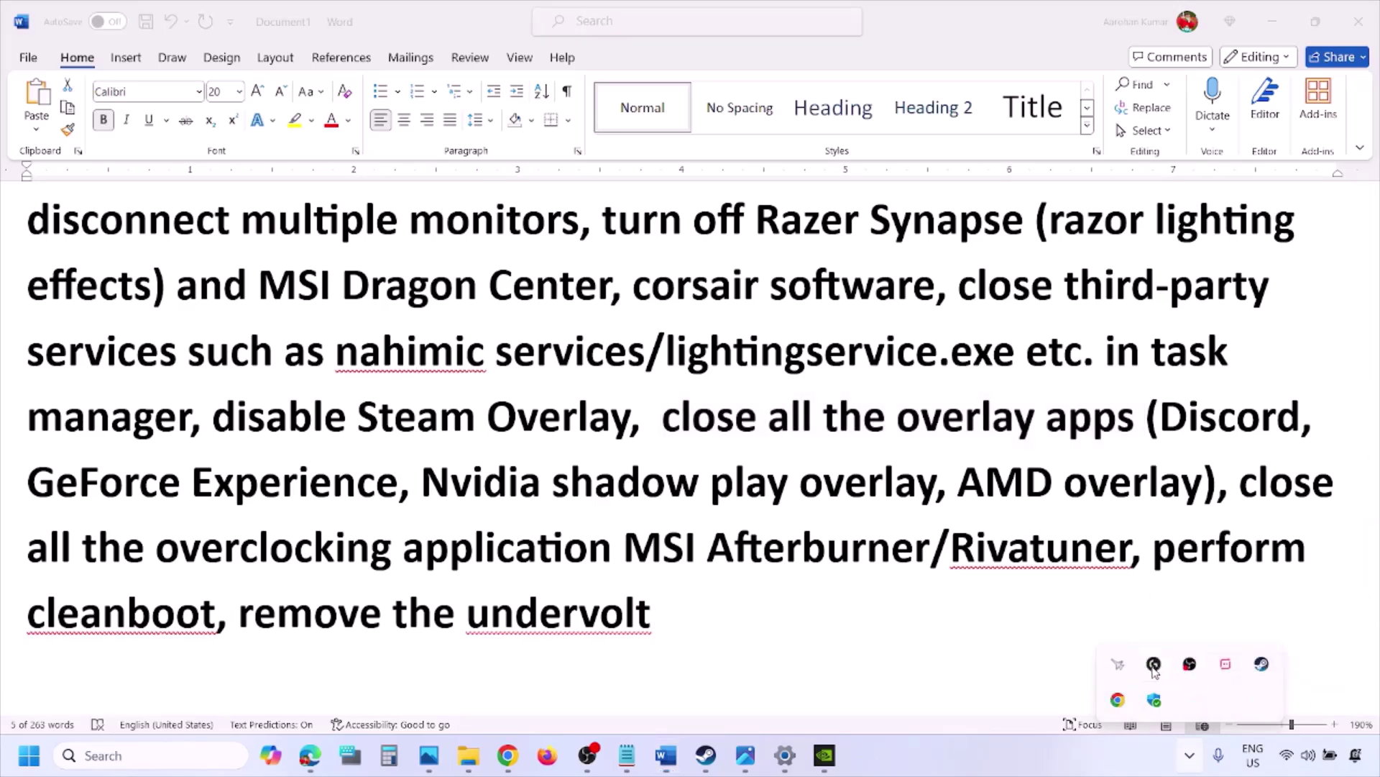
right_click(1153, 666)
left_click(1142, 716)
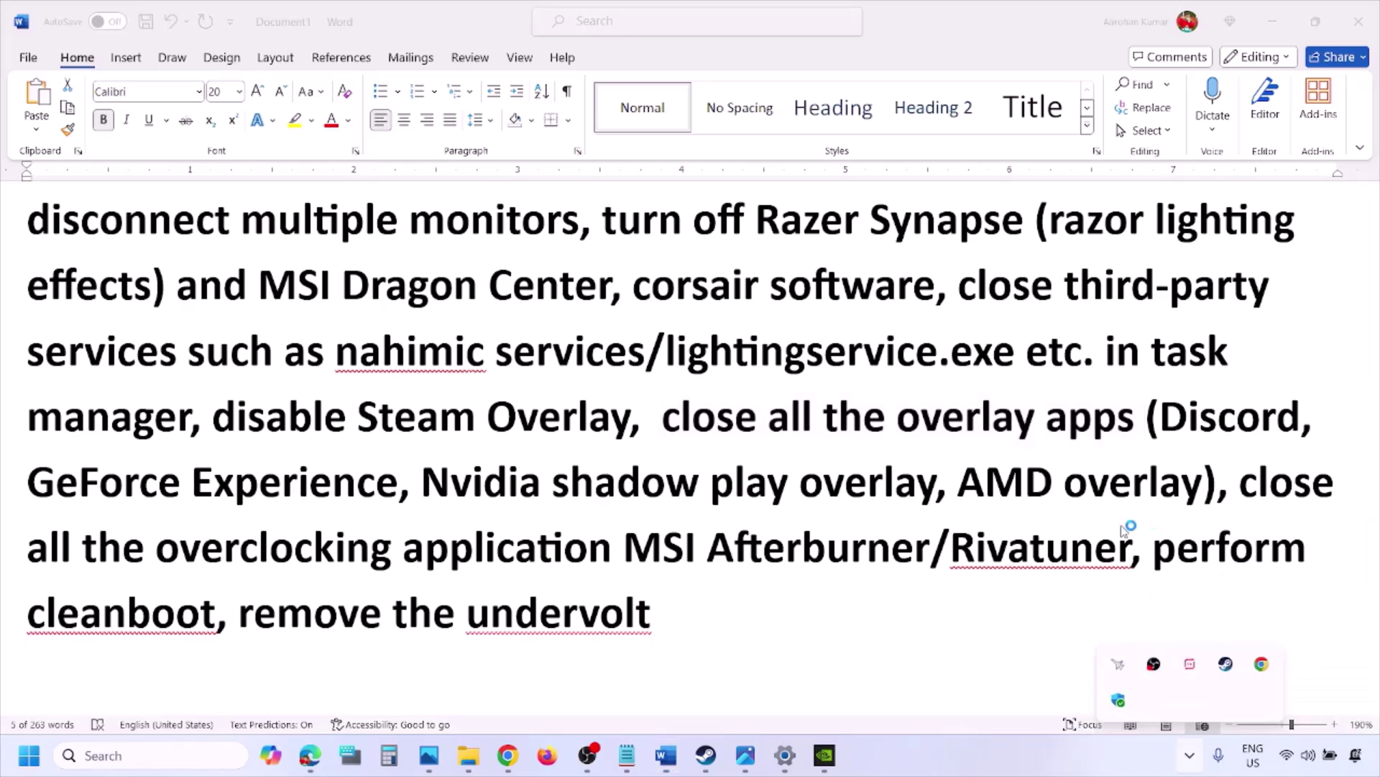
left_click(1064, 480)
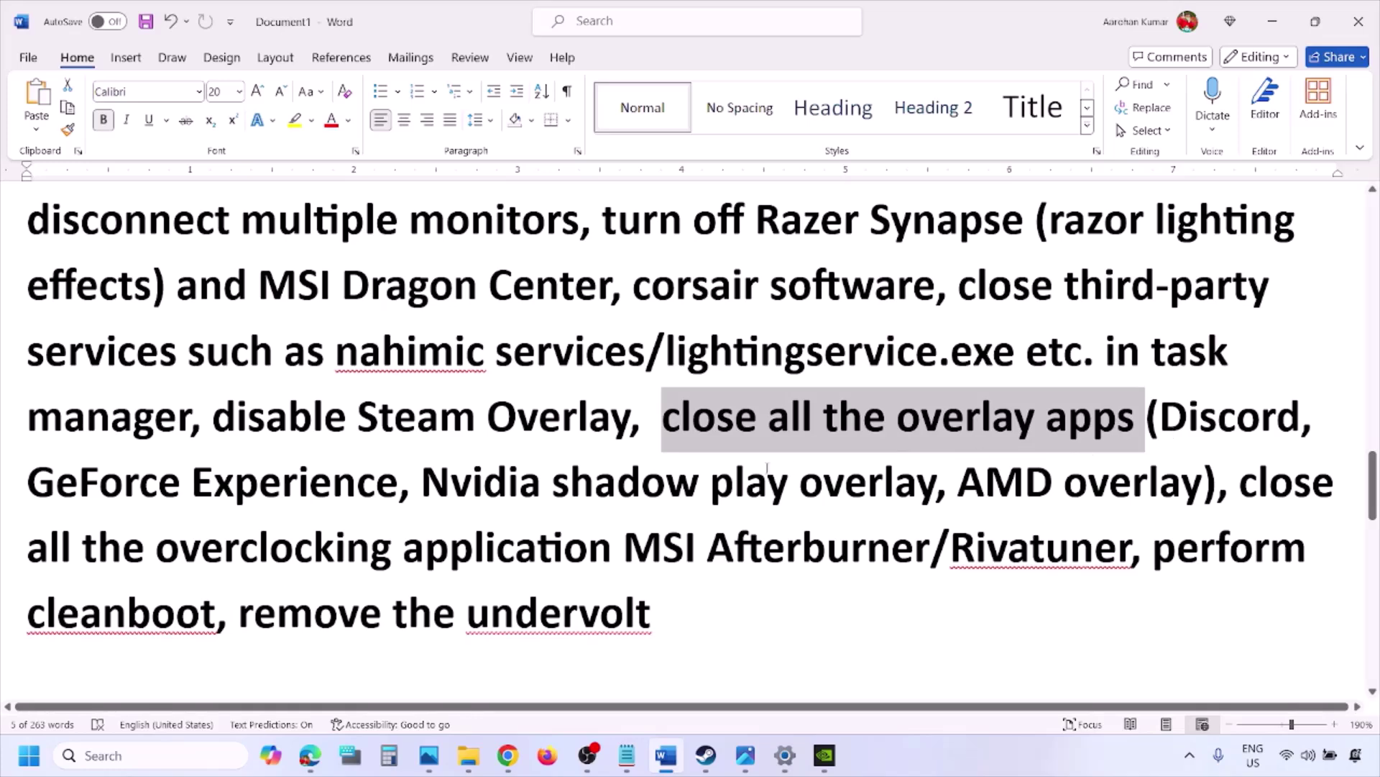
left_click(1189, 755)
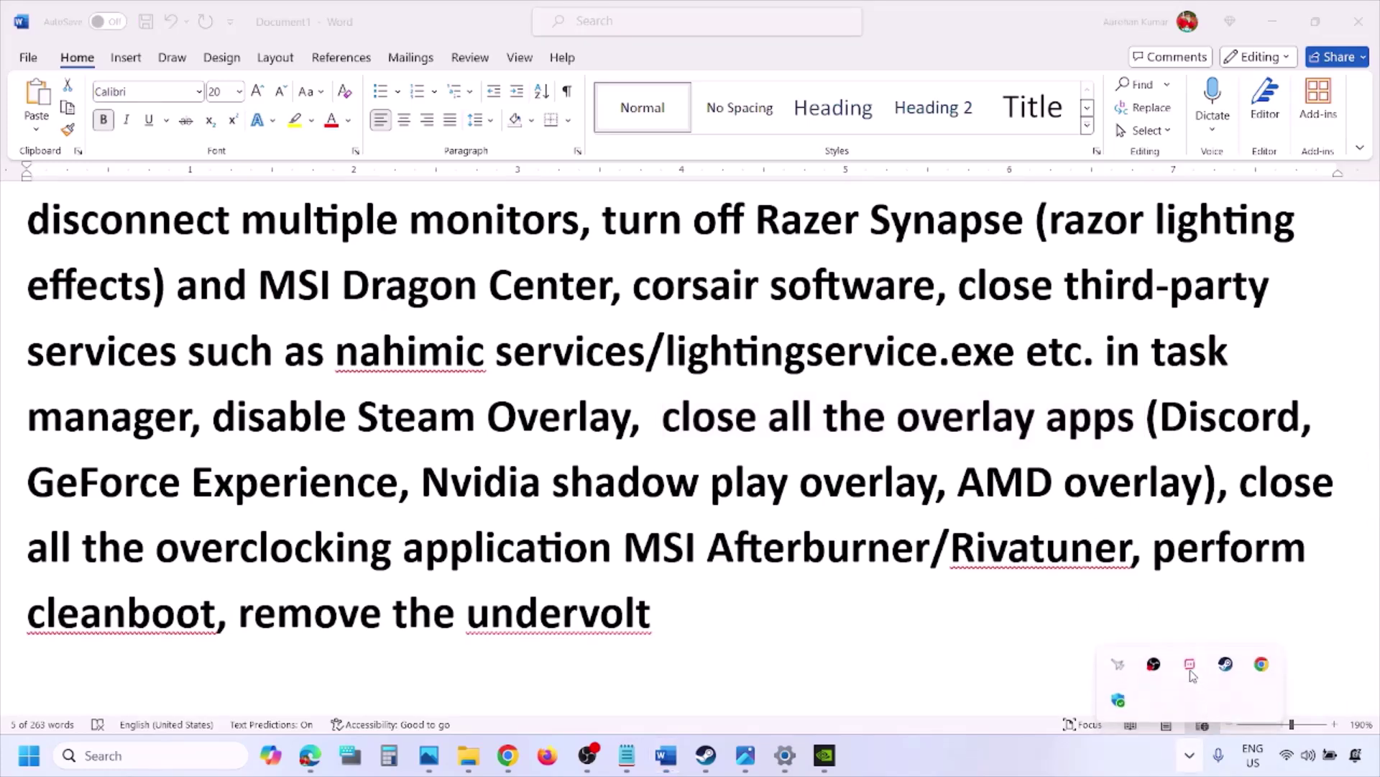
right_click(1190, 671)
left_click(1236, 662)
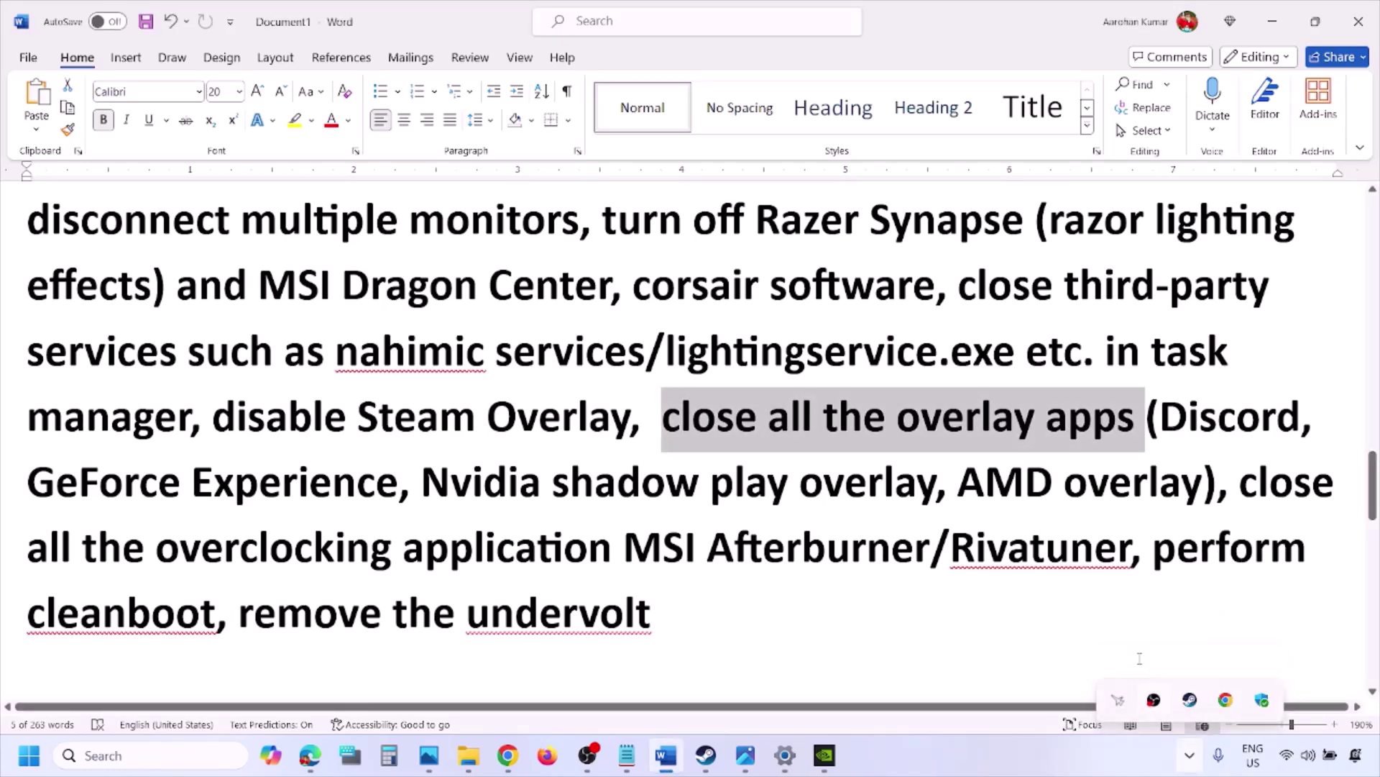
Highlight the "close all the overclocking application" instruction in Step 9 and quit MSI Afterburner running in the background.
left_click(1247, 487)
left_click_drag(1242, 486, 662, 550)
left_click(1190, 755)
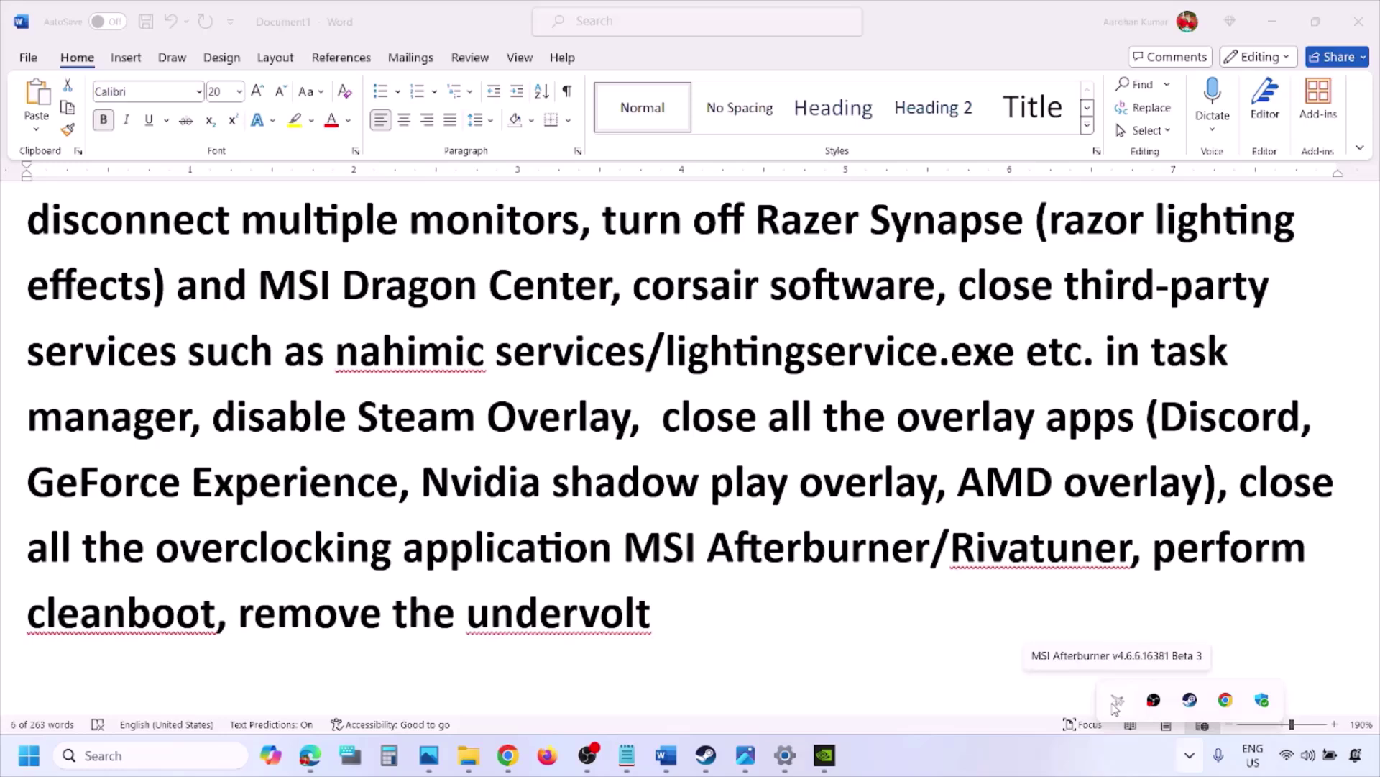
right_click(1116, 701)
left_click(1162, 692)
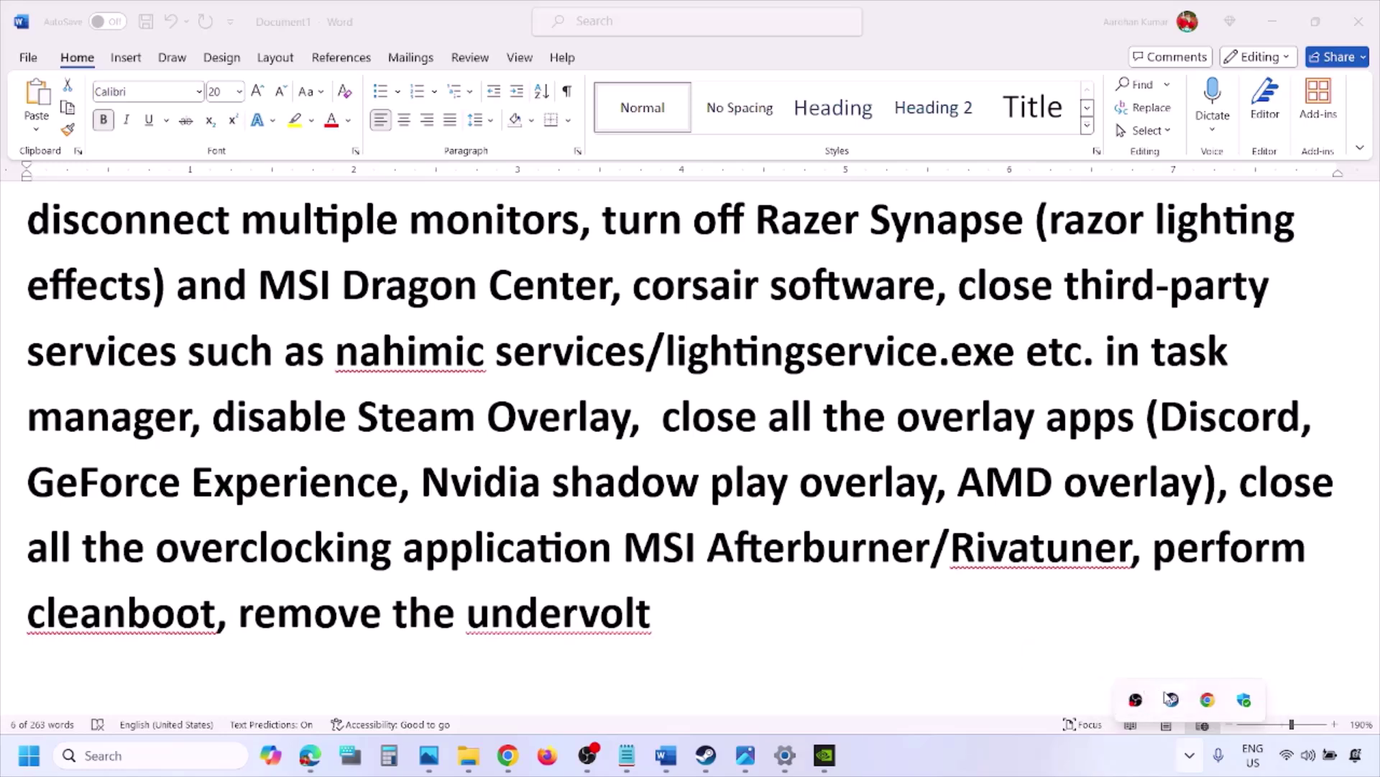
key("Escape")
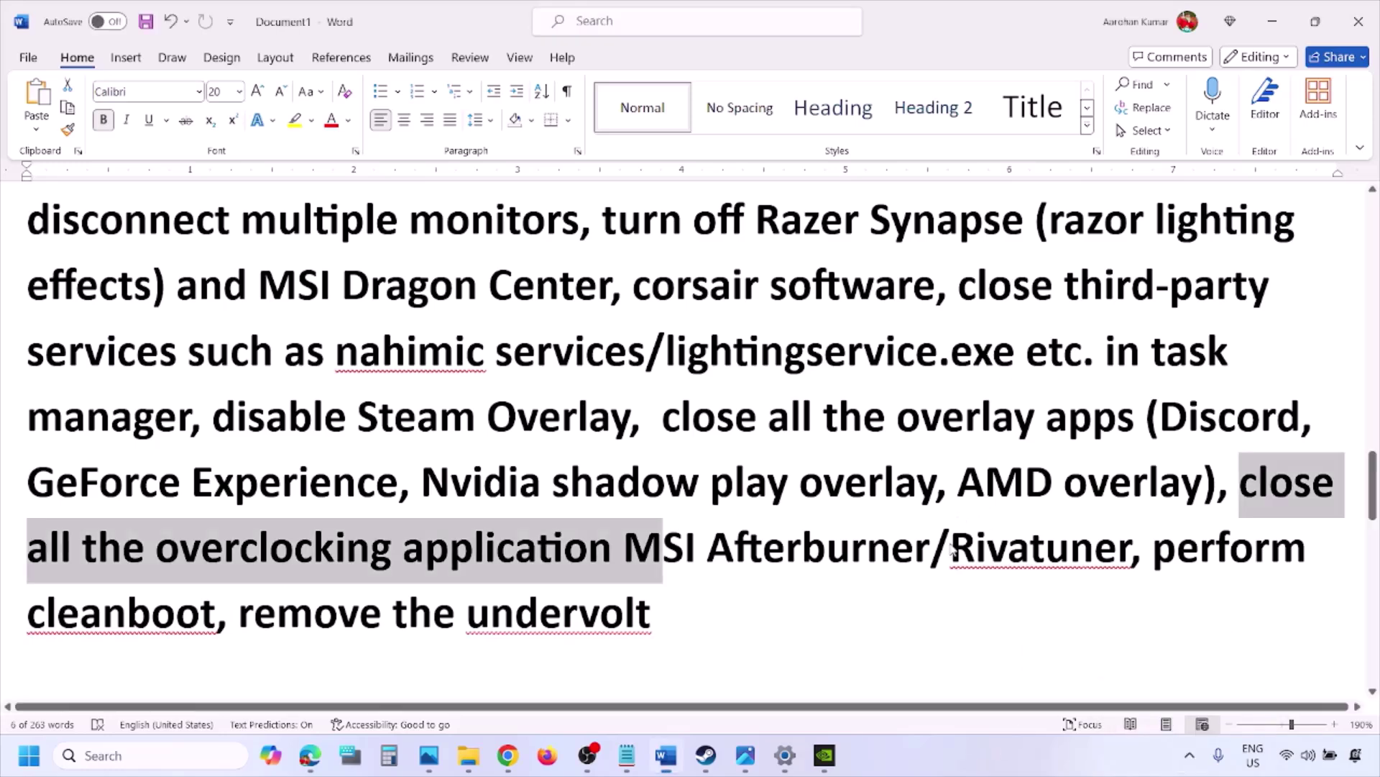